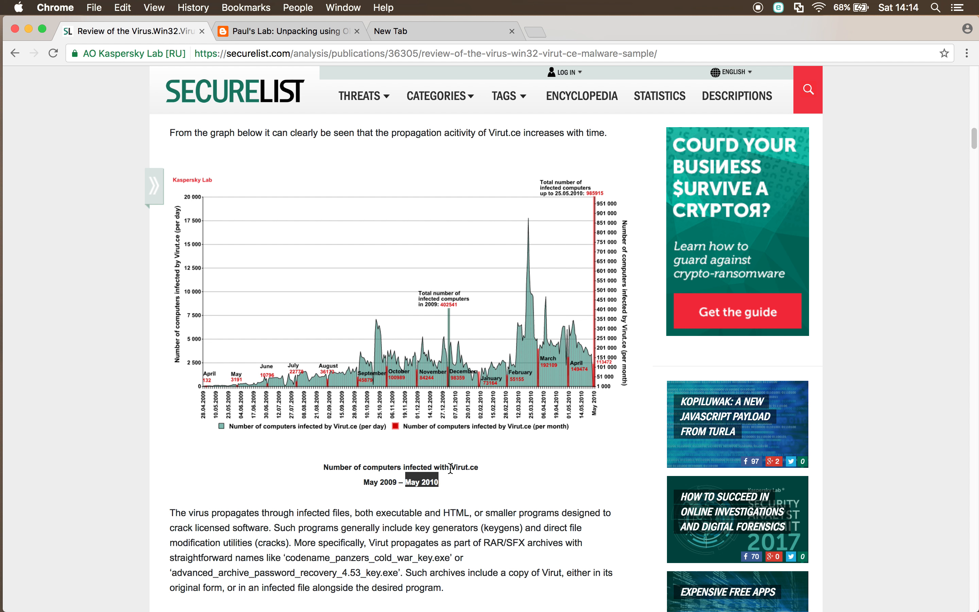
Highlight the Virut.ce name in the chart caption, clear the highlight, and minimise the browser to show the virtual machine.
drag(449, 467, 484, 466)
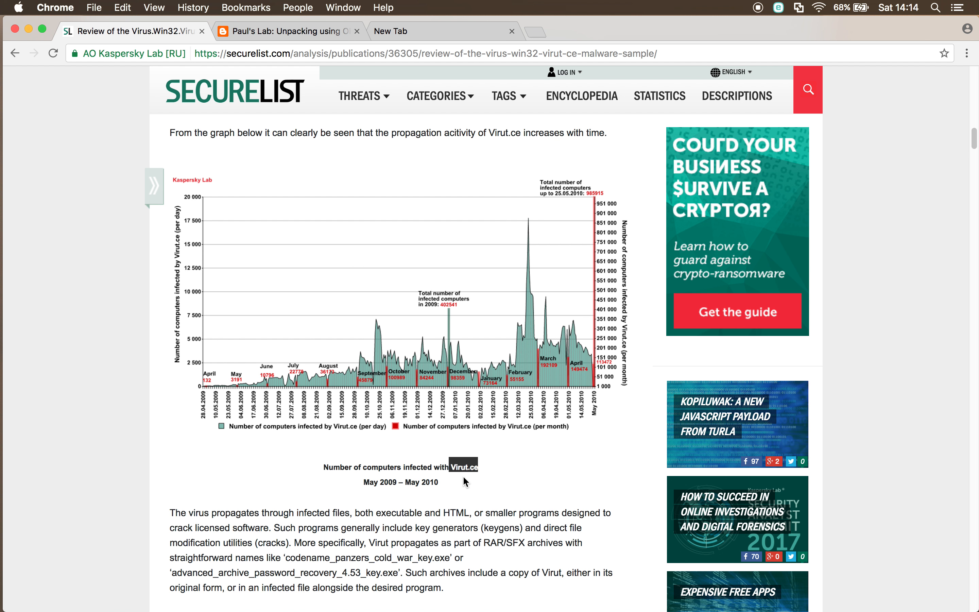
click(461, 509)
mouse_move(4, 340)
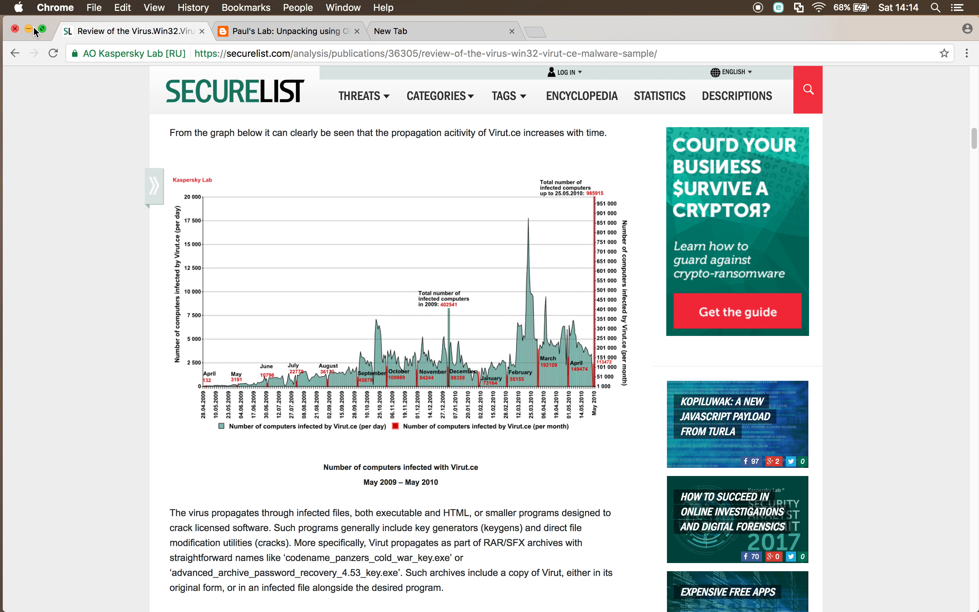
click(29, 29)
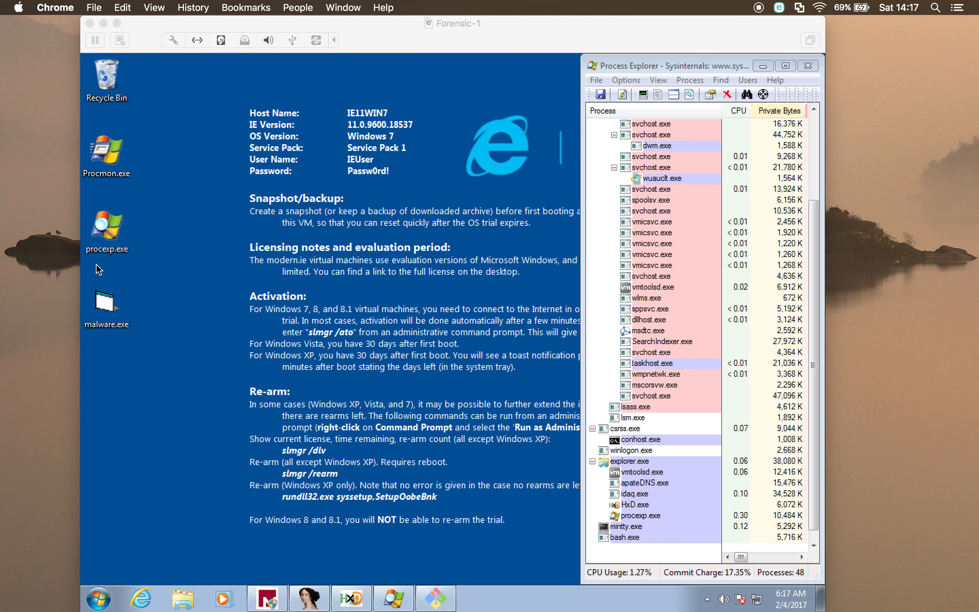
Restore the browser and look over the Unpacking using Ollydbg article and the Case Study1 bookmarks.
mouse_move(34, 243)
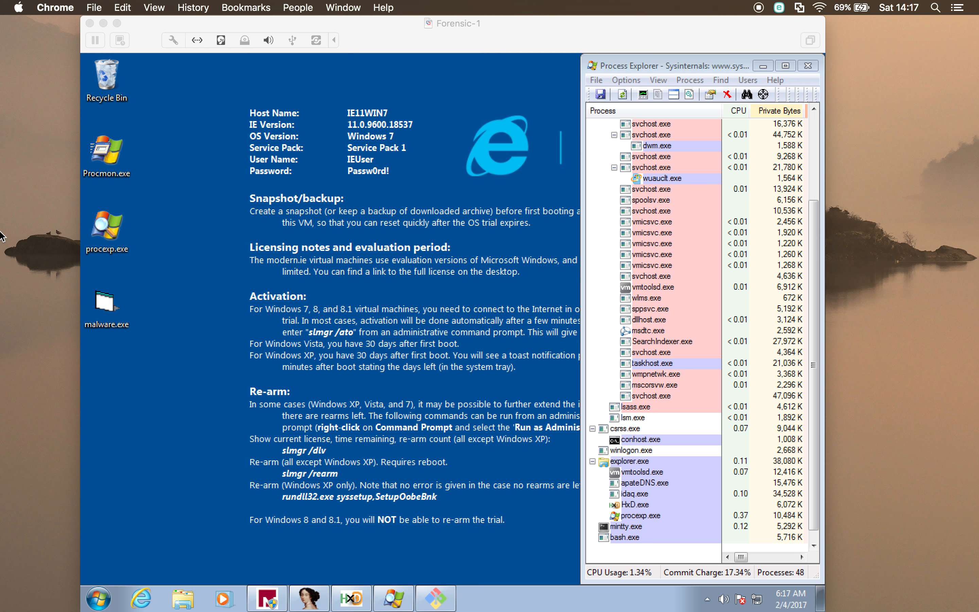
click(35, 238)
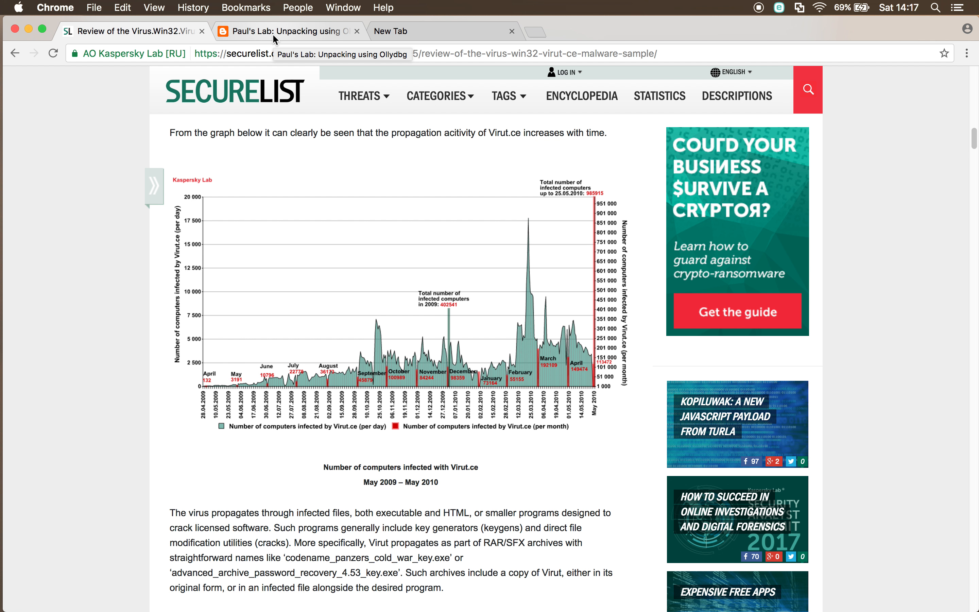
click(273, 34)
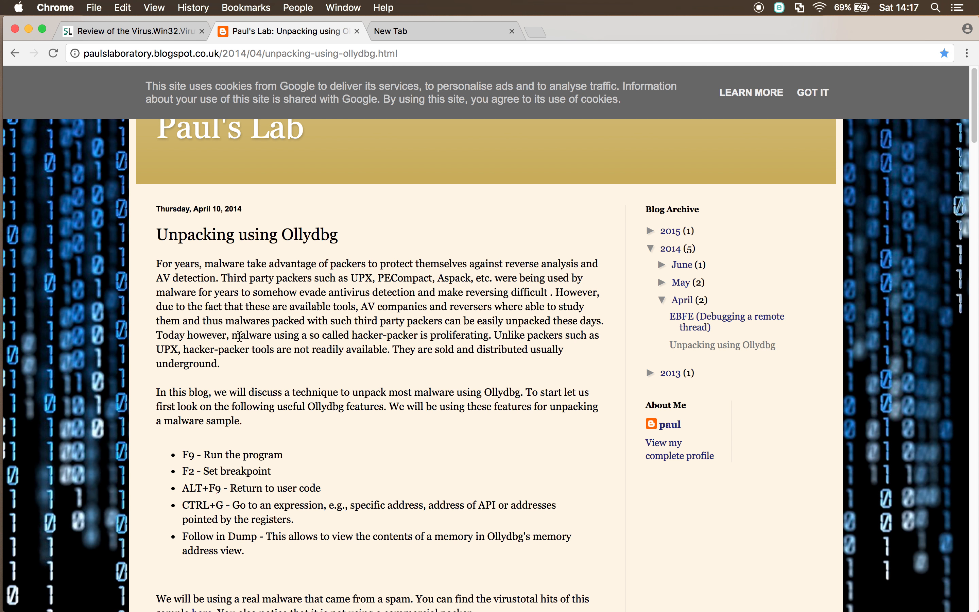
click(415, 30)
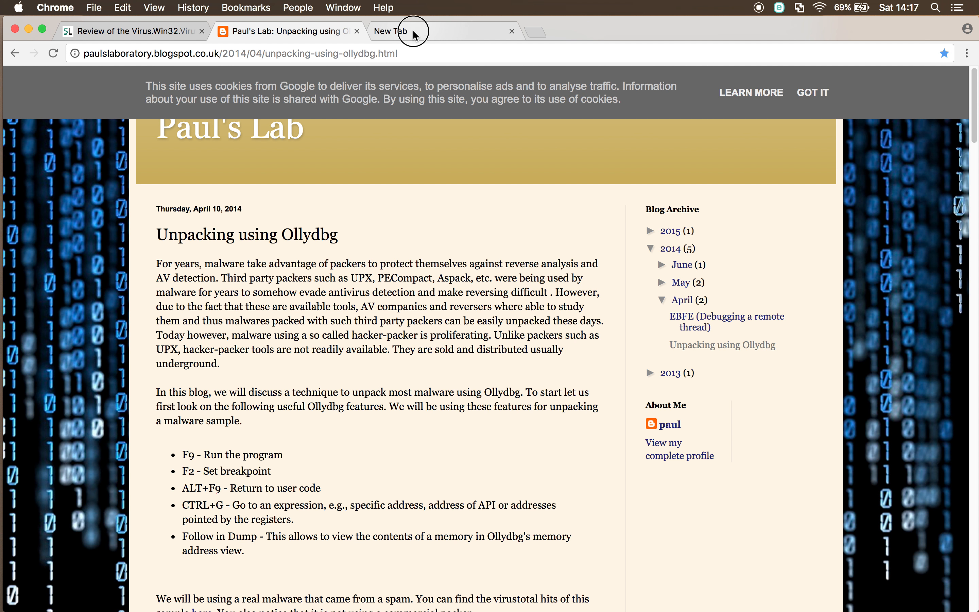
click(123, 83)
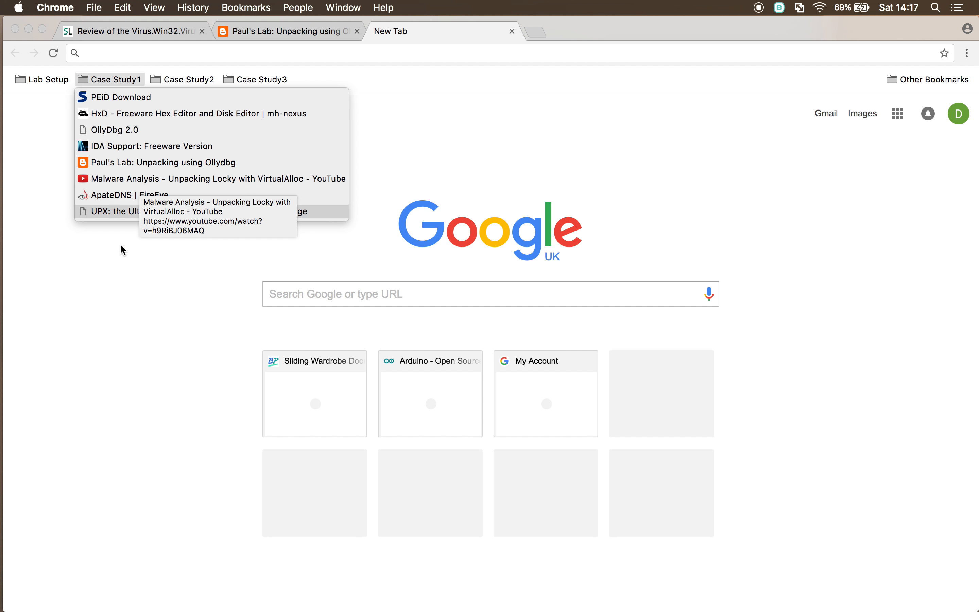
click(116, 294)
Return through the Ollydbg article to the Securelist Virut.ce review and minimise the browser.
click(271, 33)
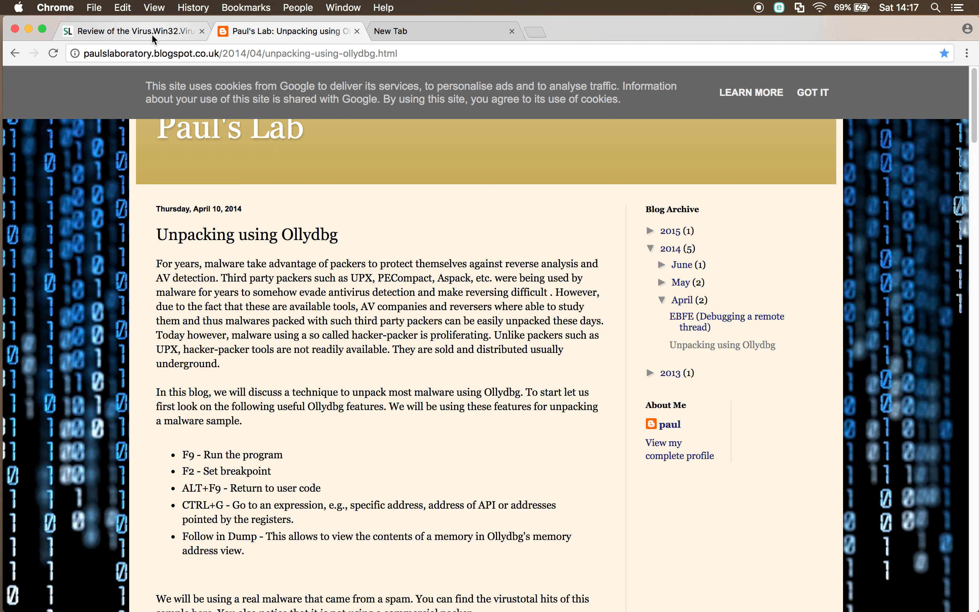
click(142, 32)
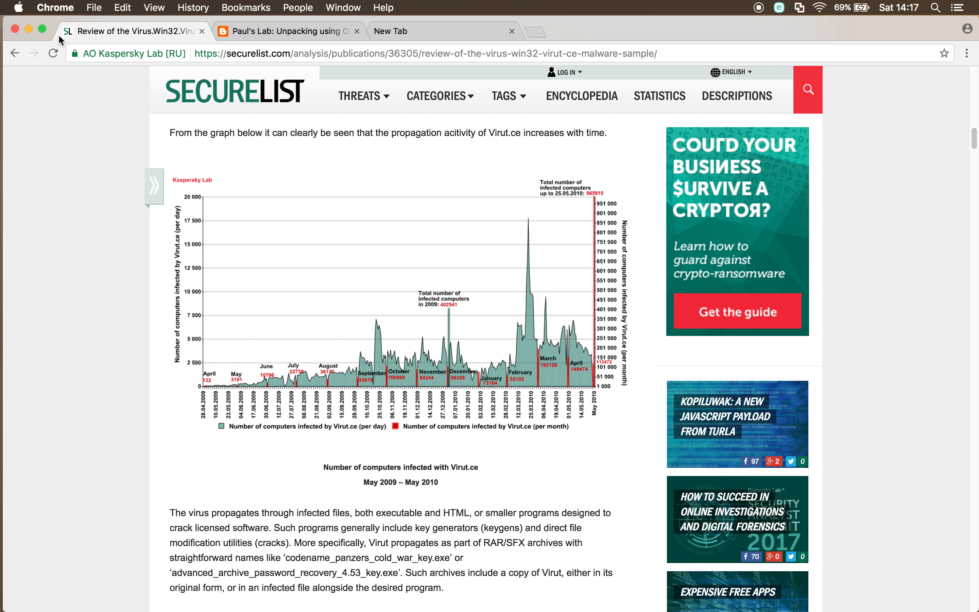
click(29, 29)
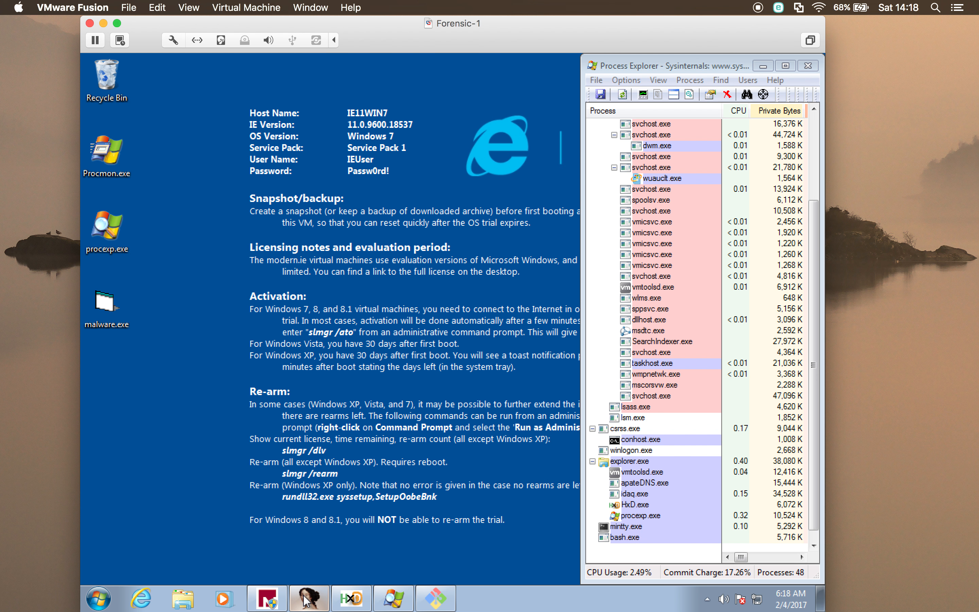
Switch to IDA and load malware.exe from the Desktop as a Portable executable for 80386 with default options, accepting the imports warning.
mouse_move(307, 601)
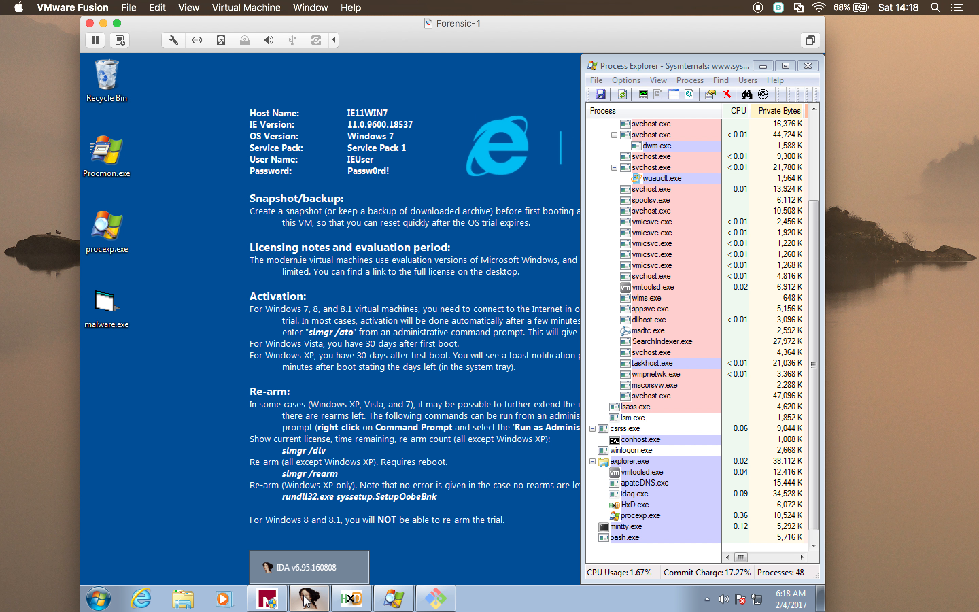
click(306, 601)
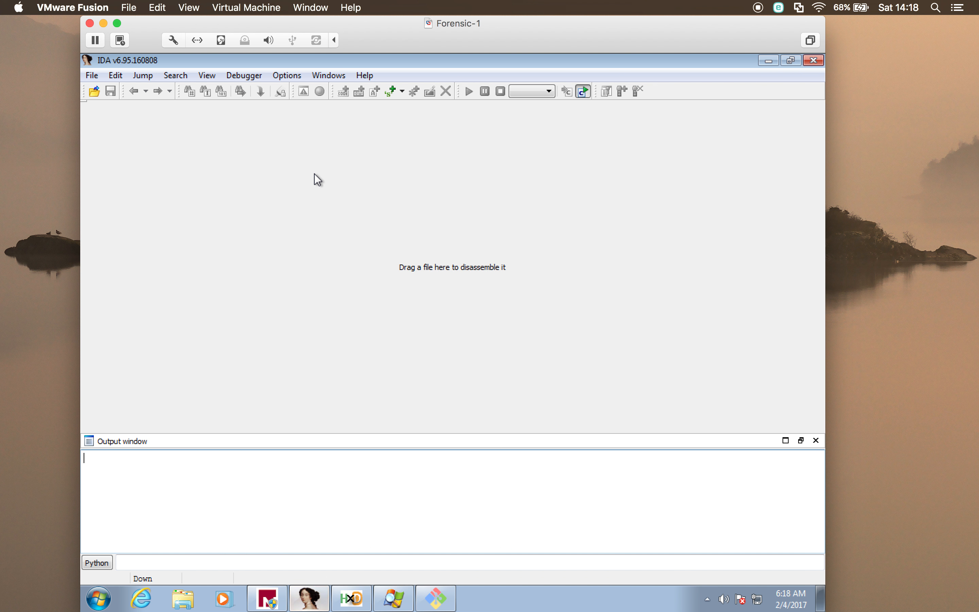
click(94, 91)
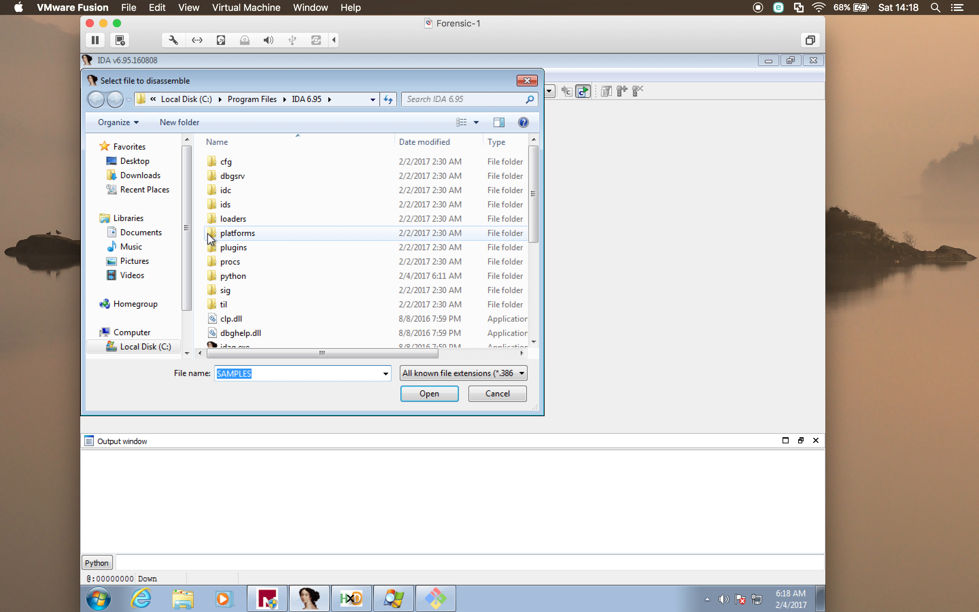
click(134, 162)
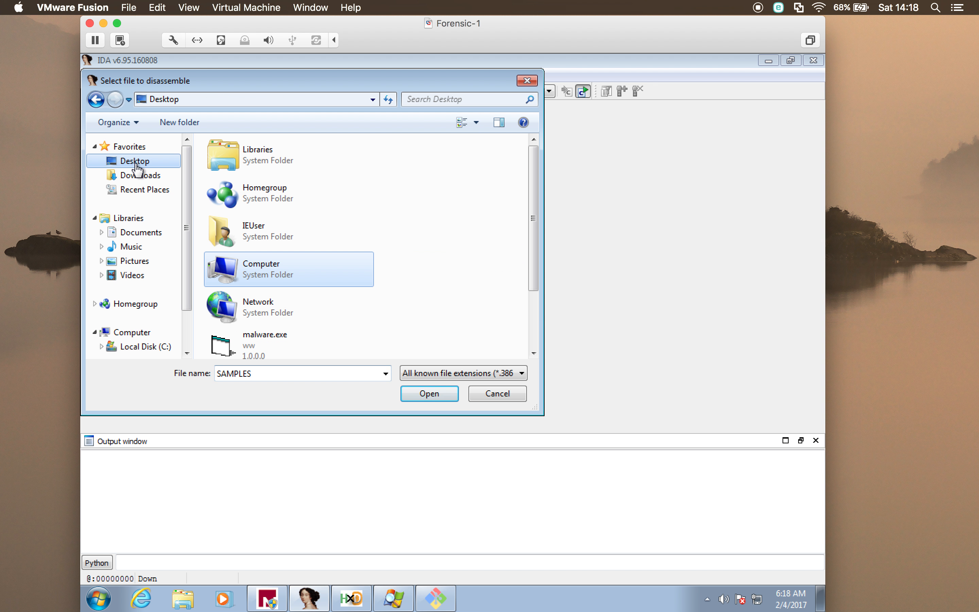
click(277, 348)
click(436, 399)
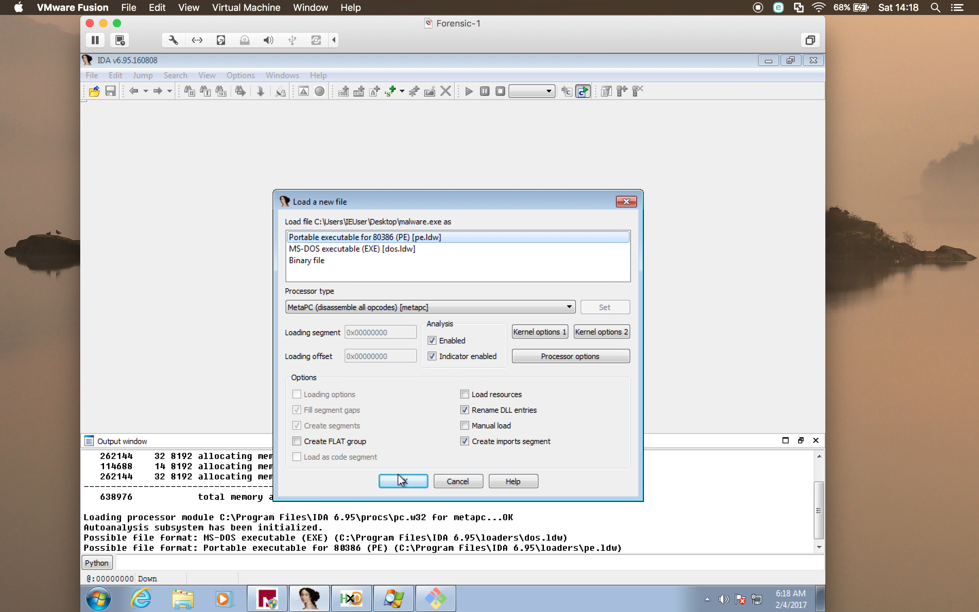
click(401, 480)
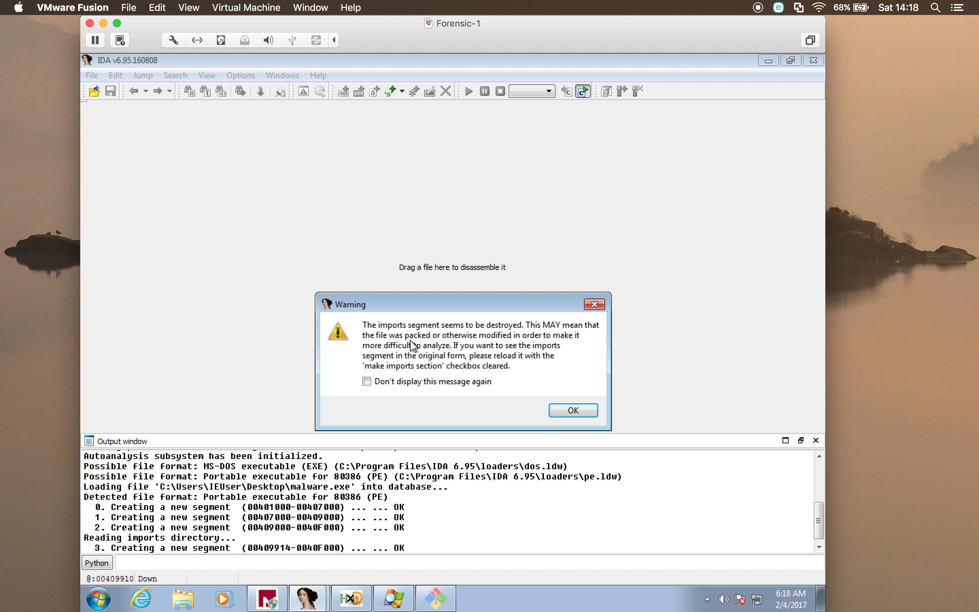
click(579, 416)
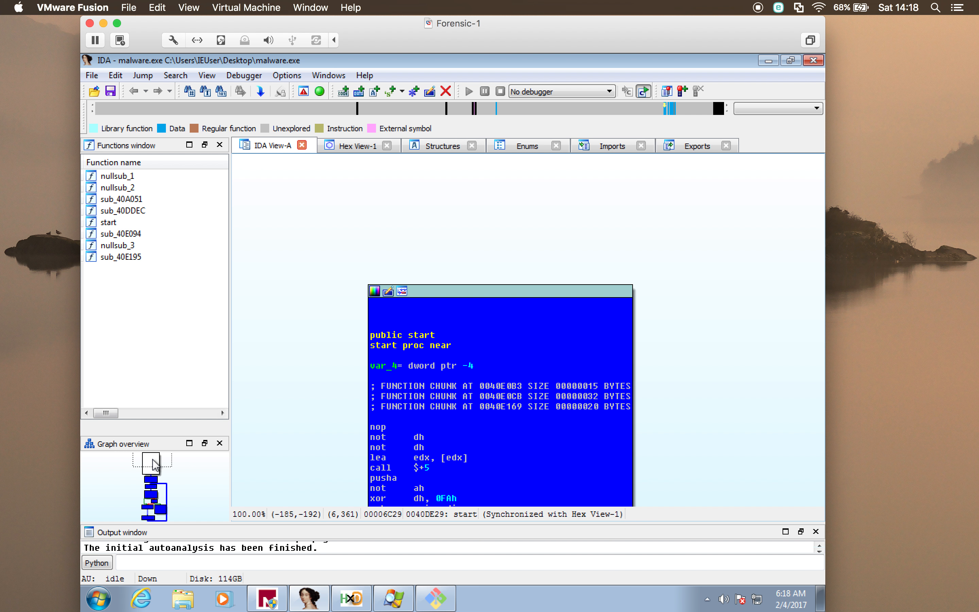
Examine the disassembly graphs of start, sub_40E094, nullsub_3 and sub_40E195, following the code blocks of sub_40E195 downward.
mouse_move(153, 464)
mouse_down()
mouse_move(157, 525)
mouse_move(153, 460)
mouse_up()
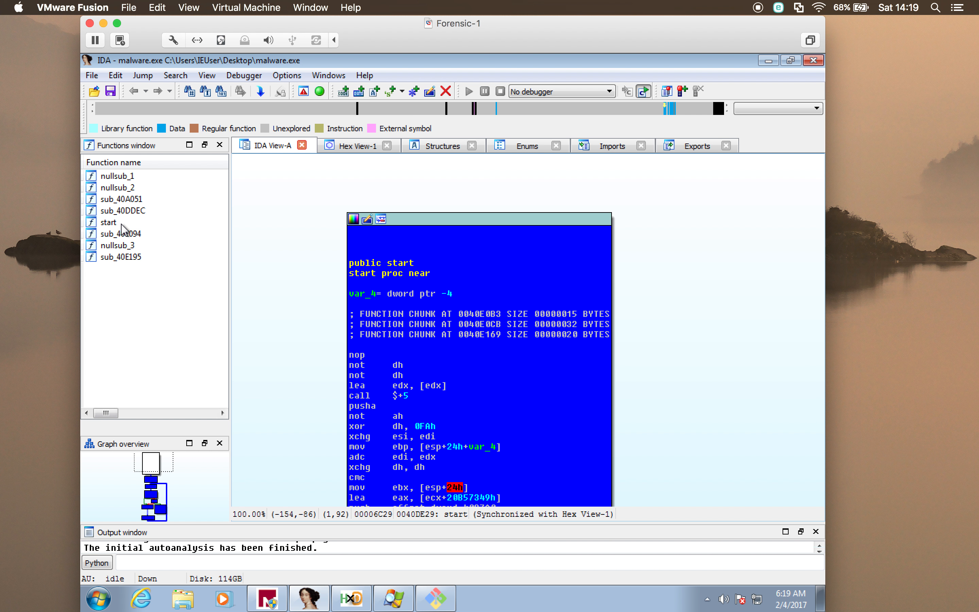
double_click(124, 234)
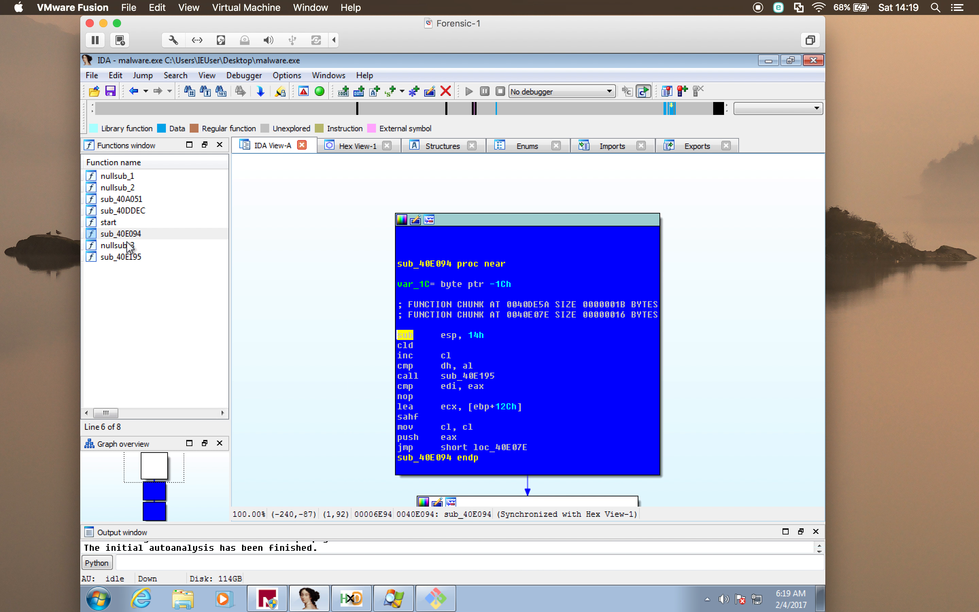
double_click(130, 246)
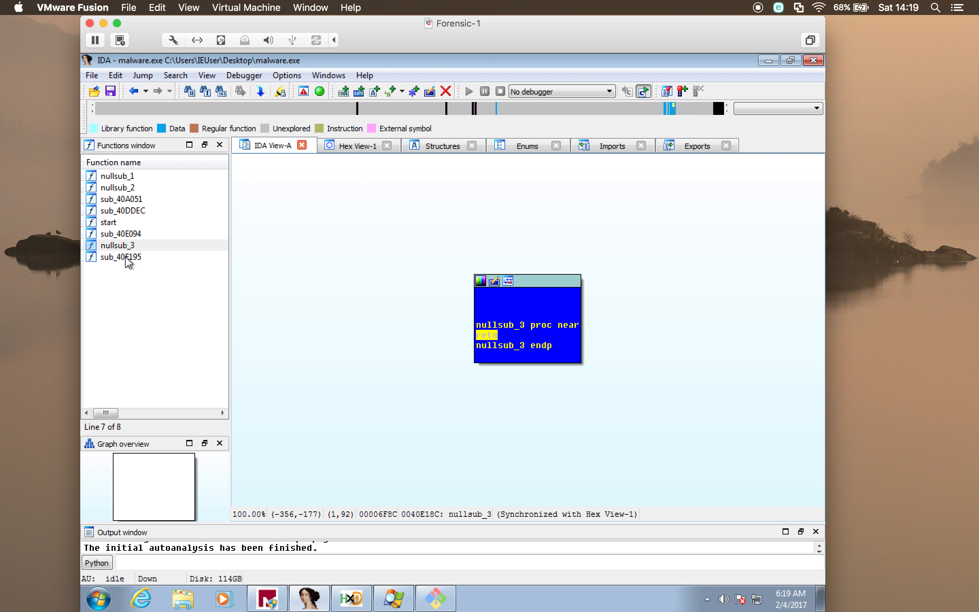
double_click(126, 257)
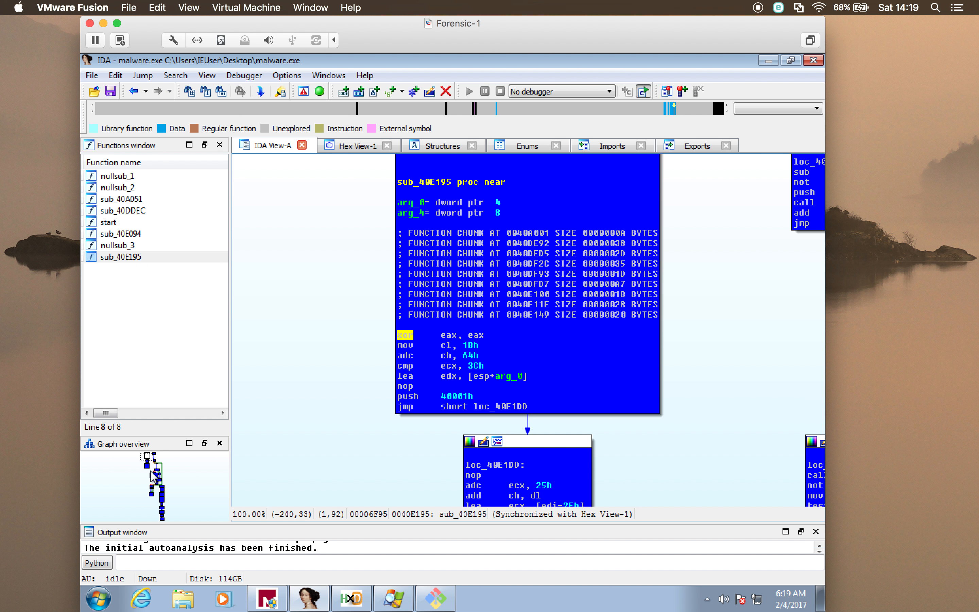
drag(150, 462, 155, 466)
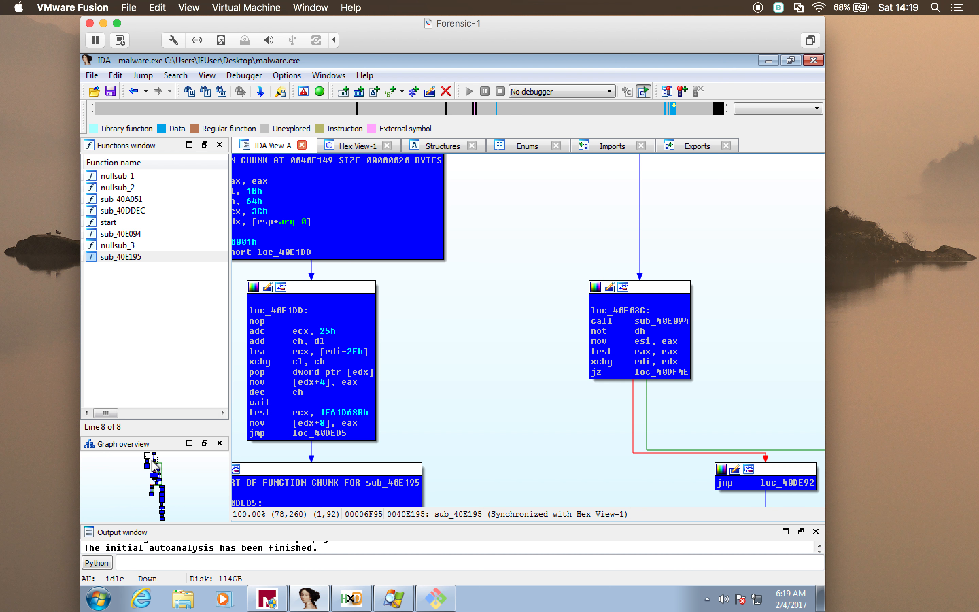
mouse_move(154, 467)
mouse_down()
mouse_move(159, 486)
mouse_move(155, 476)
mouse_up()
mouse_move(1, 318)
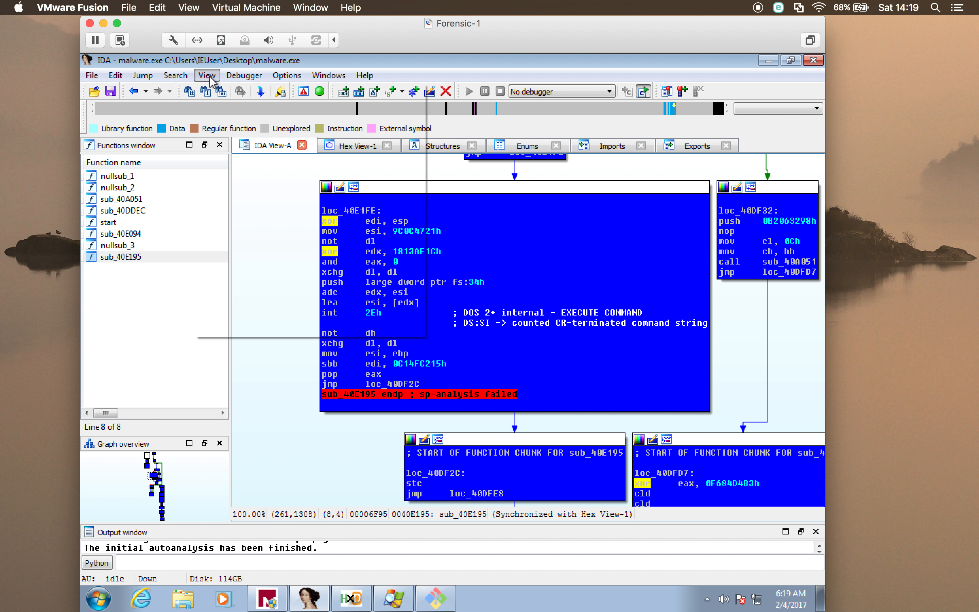
Open the Strings subview to inspect the text strings contained in malware.exe.
click(207, 75)
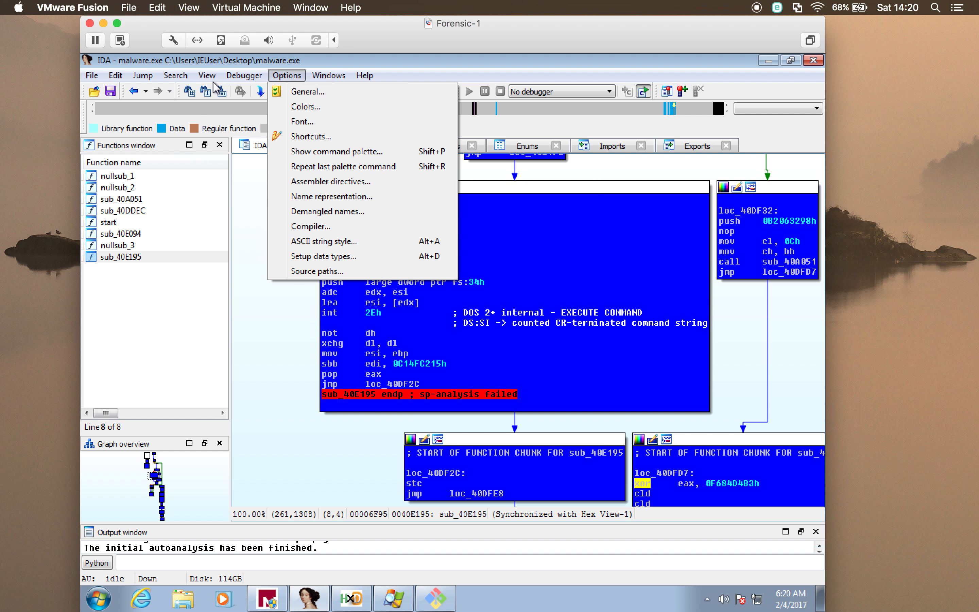
mouse_move(315, 96)
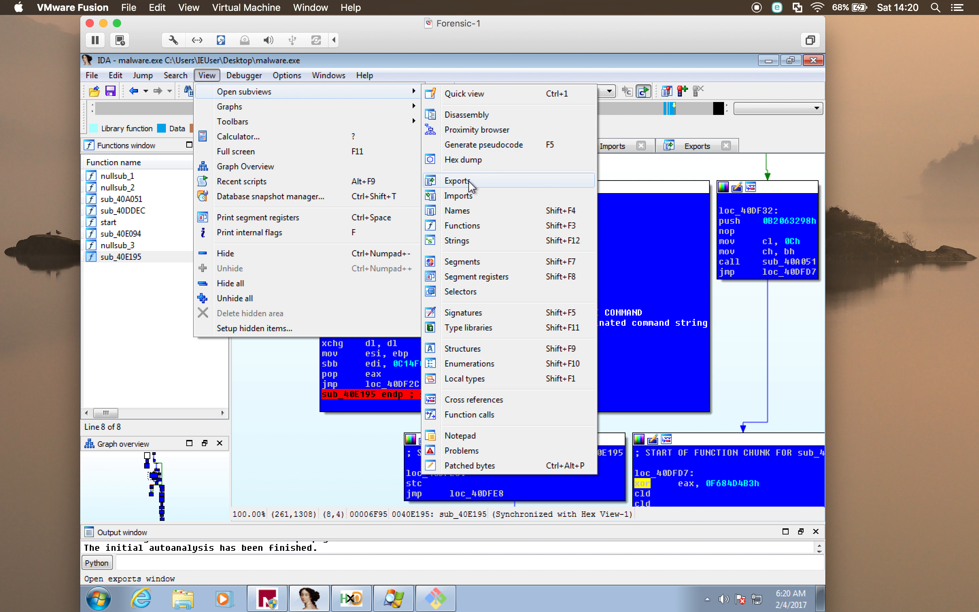
click(477, 242)
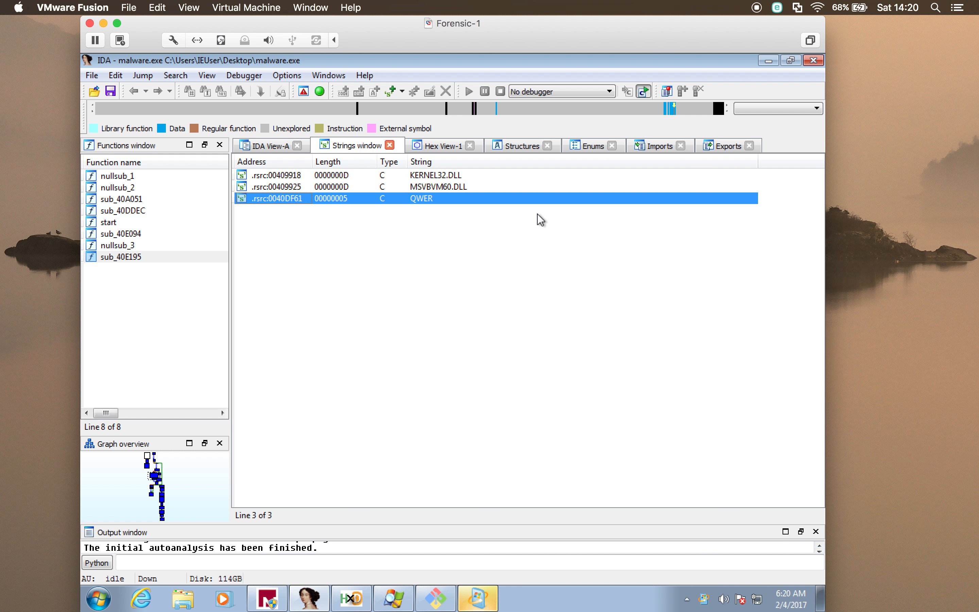
Minimise IDA and postpone the Windows Update restart reminder by 4 hours.
click(762, 61)
click(542, 351)
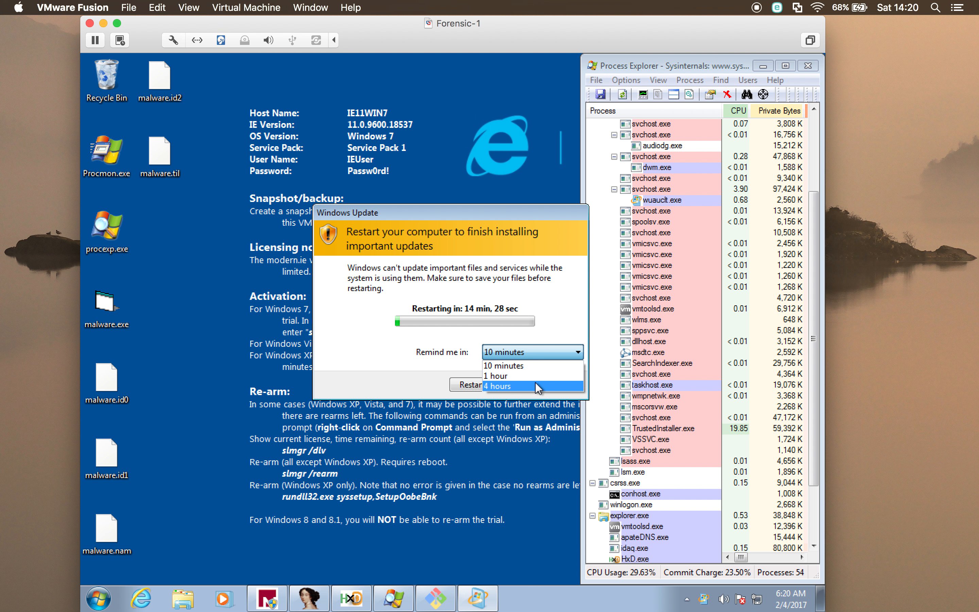
click(535, 384)
click(561, 387)
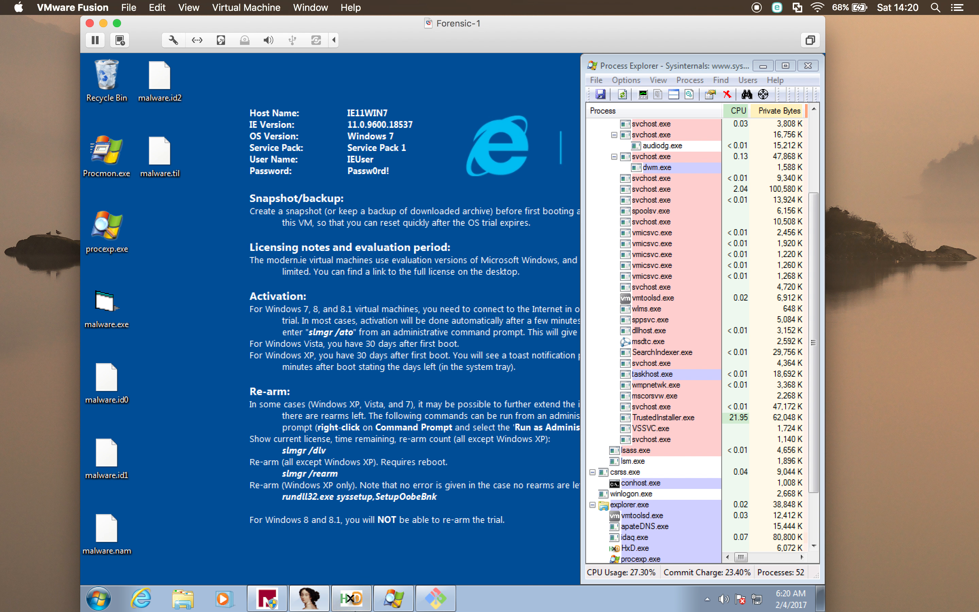
Switch to HxD, open malware.exe from the Desktop, and adapt the hex view to the window width.
mouse_move(347, 603)
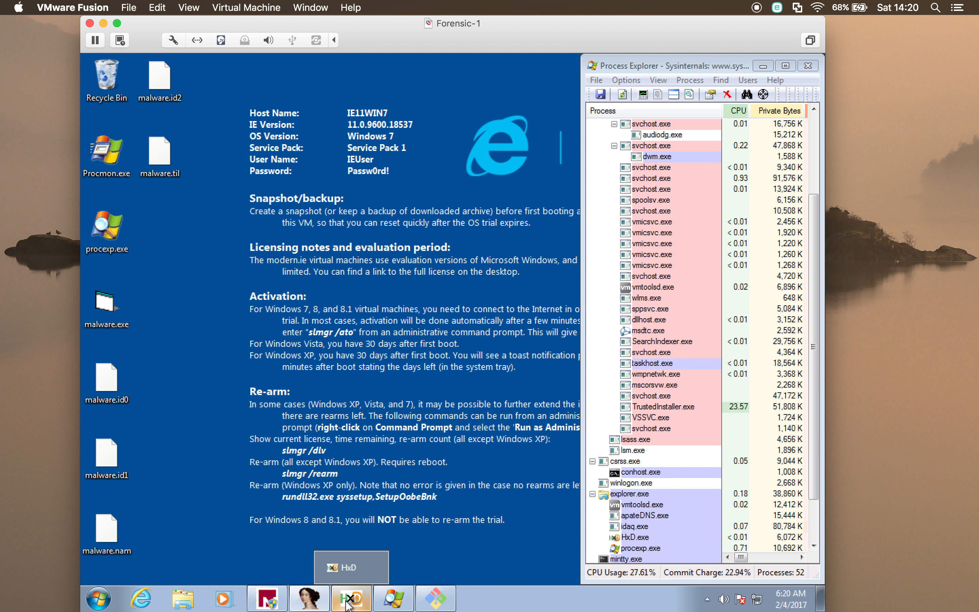
click(347, 603)
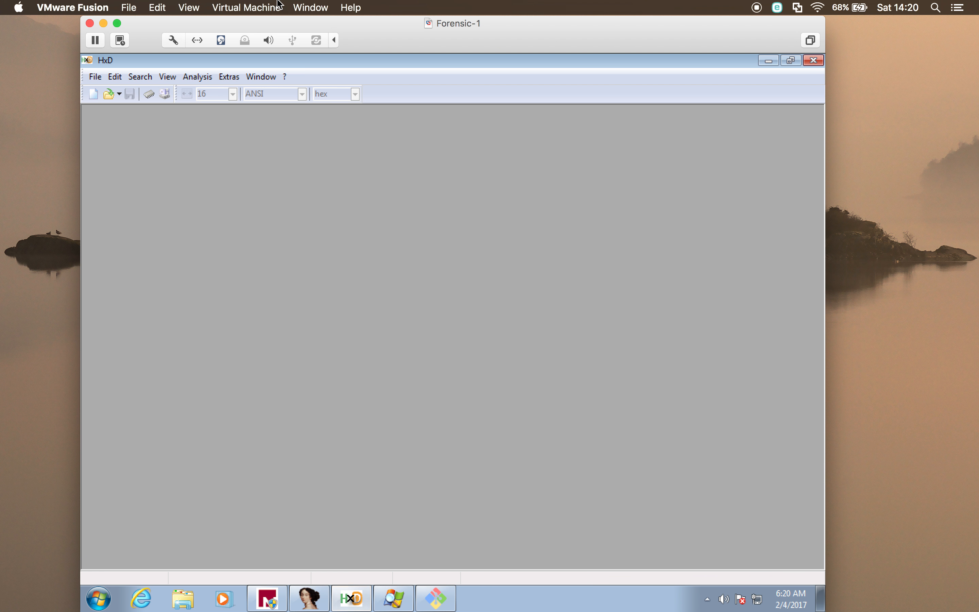
click(108, 94)
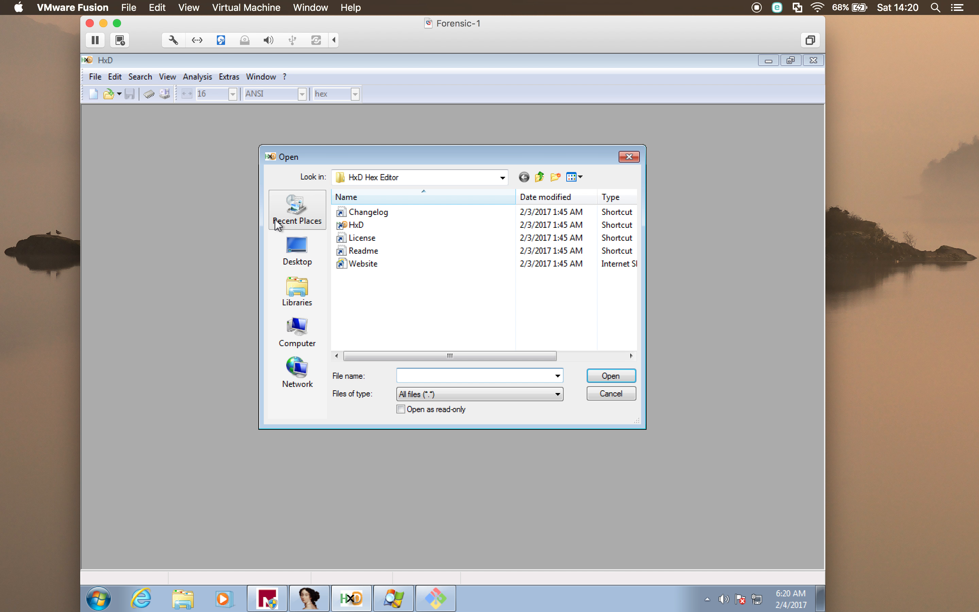
click(298, 247)
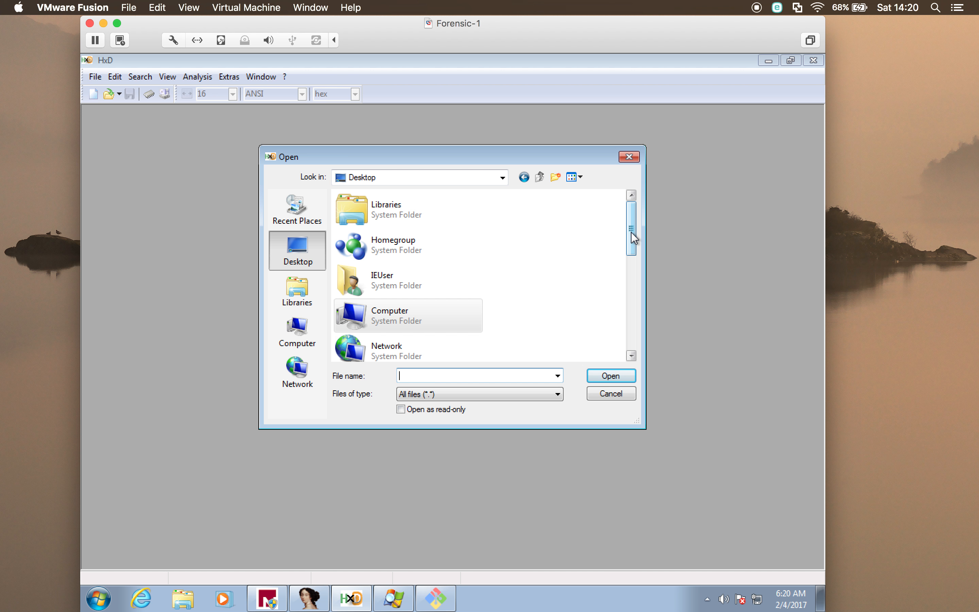
drag(631, 232, 632, 274)
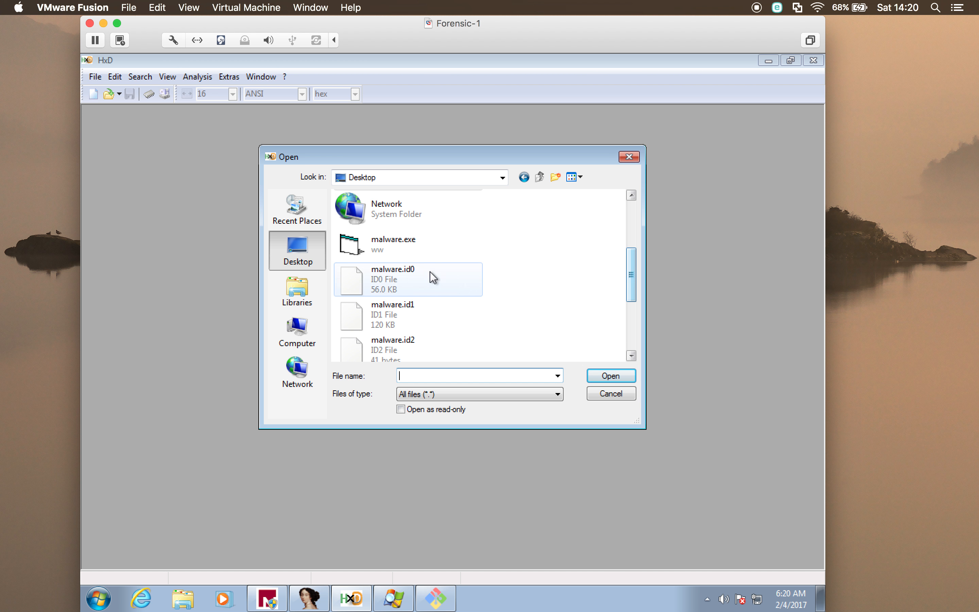
click(410, 248)
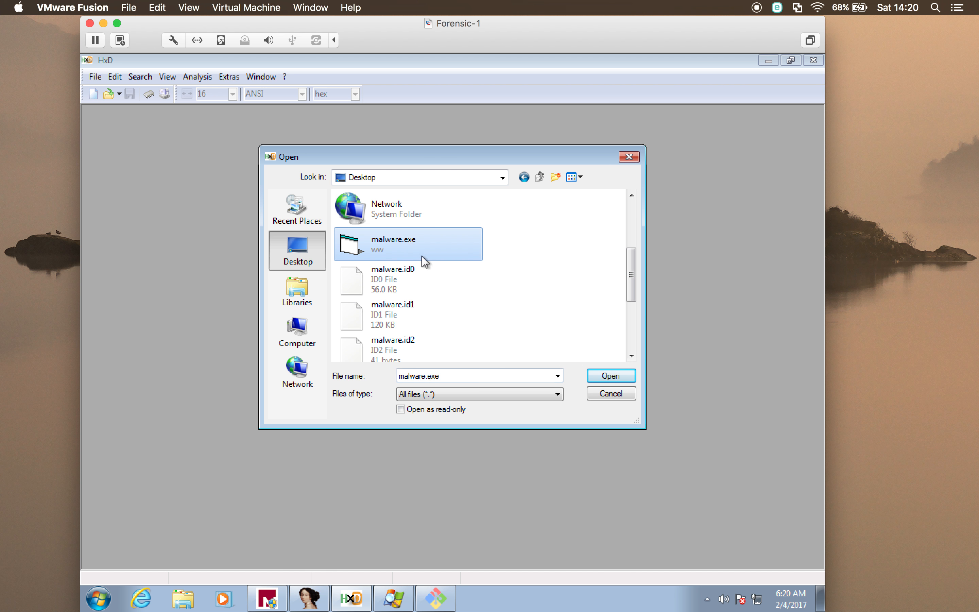
click(606, 377)
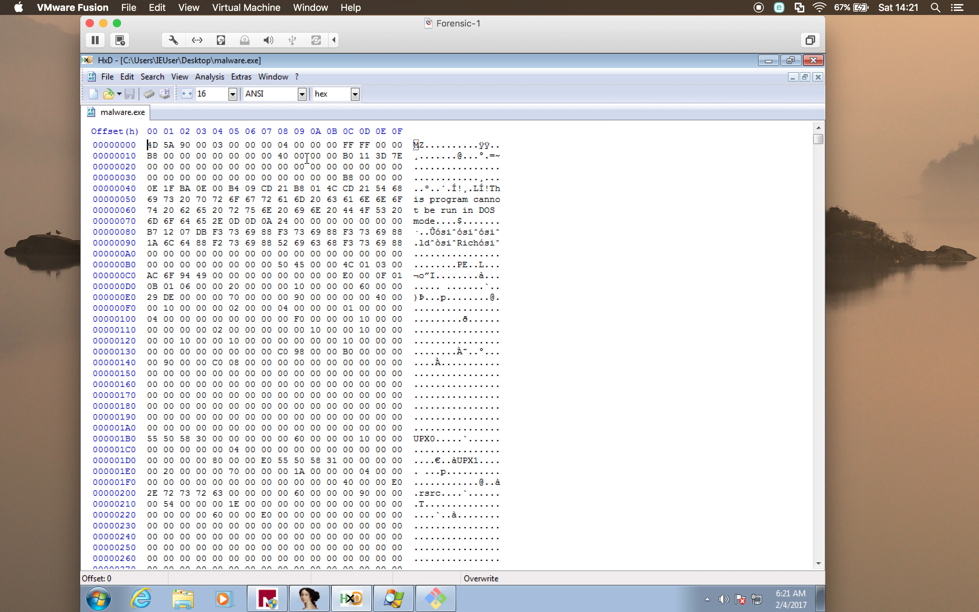
click(202, 77)
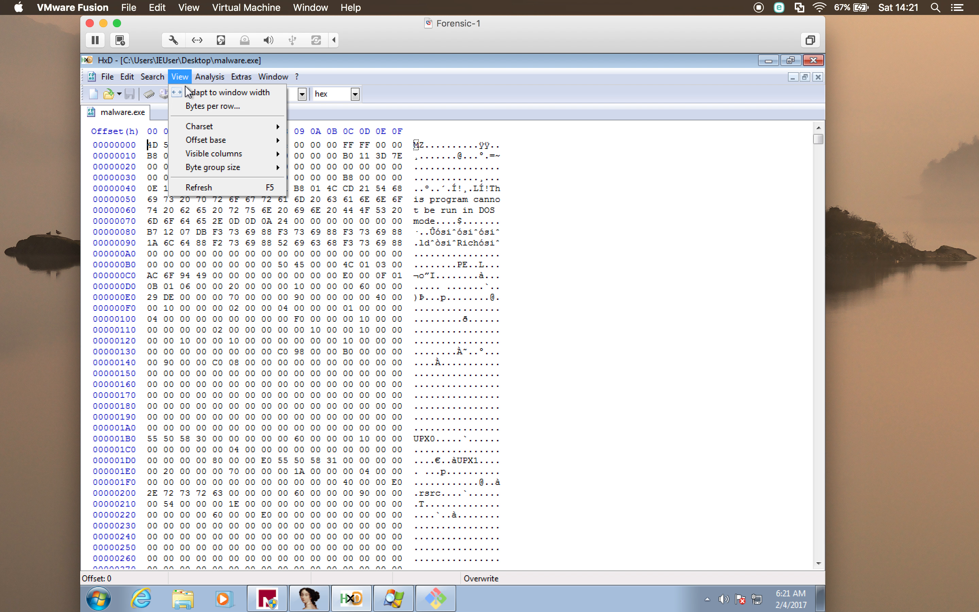
click(194, 93)
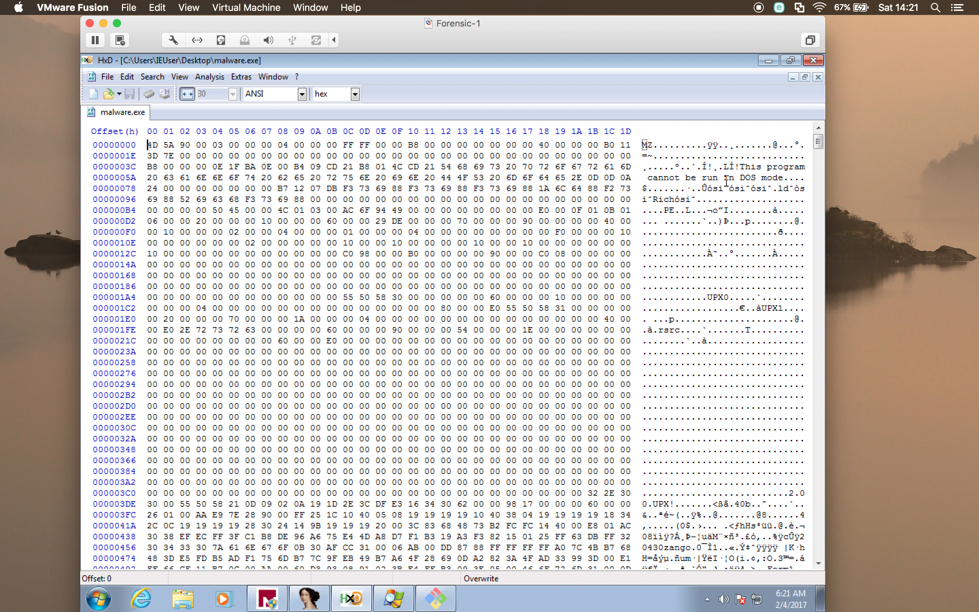
Highlight the UPX0, UPX1 and 2.00.UPX packer markers in the text column near the start of malware.exe.
double_click(718, 298)
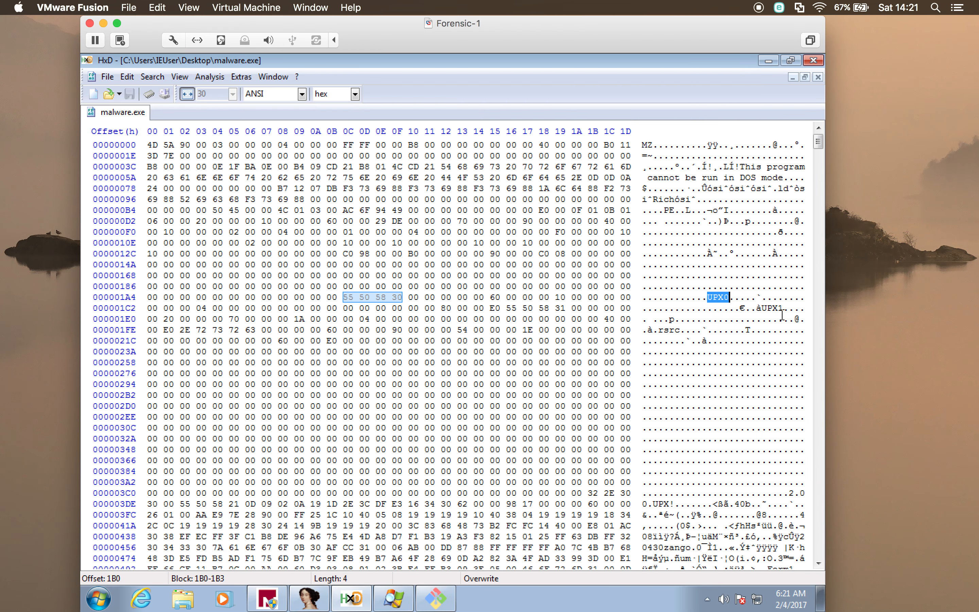
double_click(769, 308)
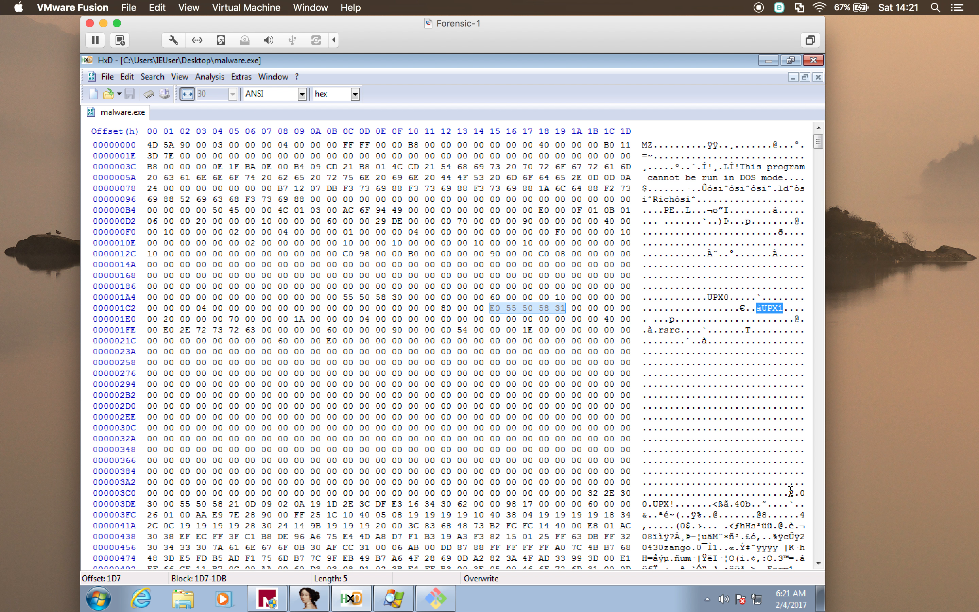
drag(789, 493, 672, 505)
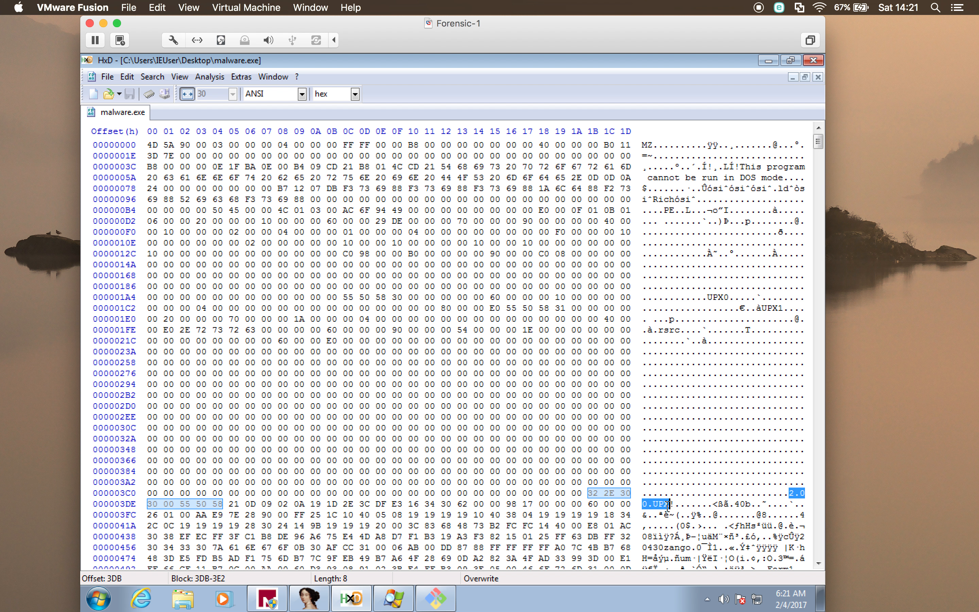
Inspect the decoded text following the UPX header and highlight the pozsi.ca string in the row at offset 00000E10.
scroll(819, 562, down, 3)
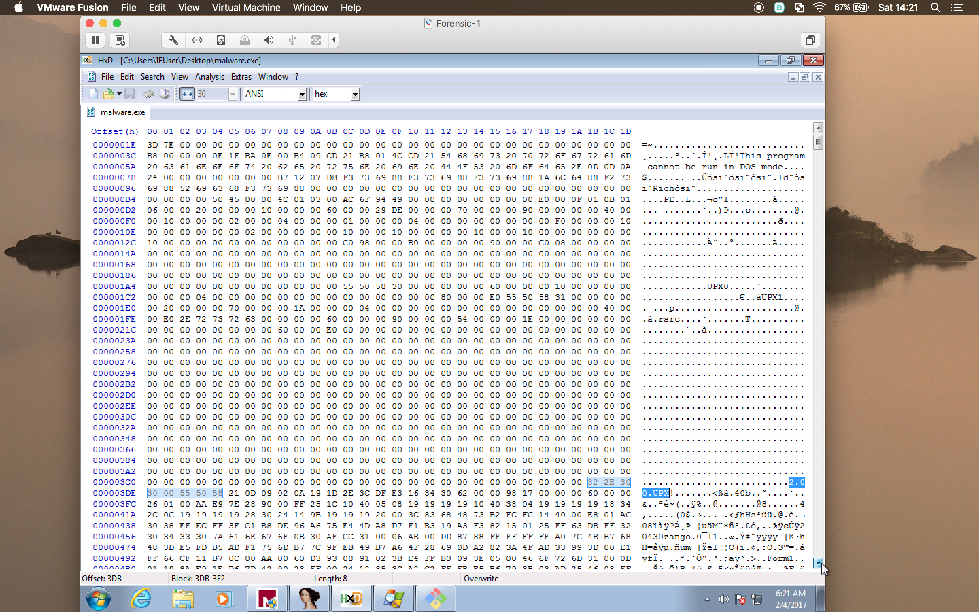
scroll(696, 506, down, 9)
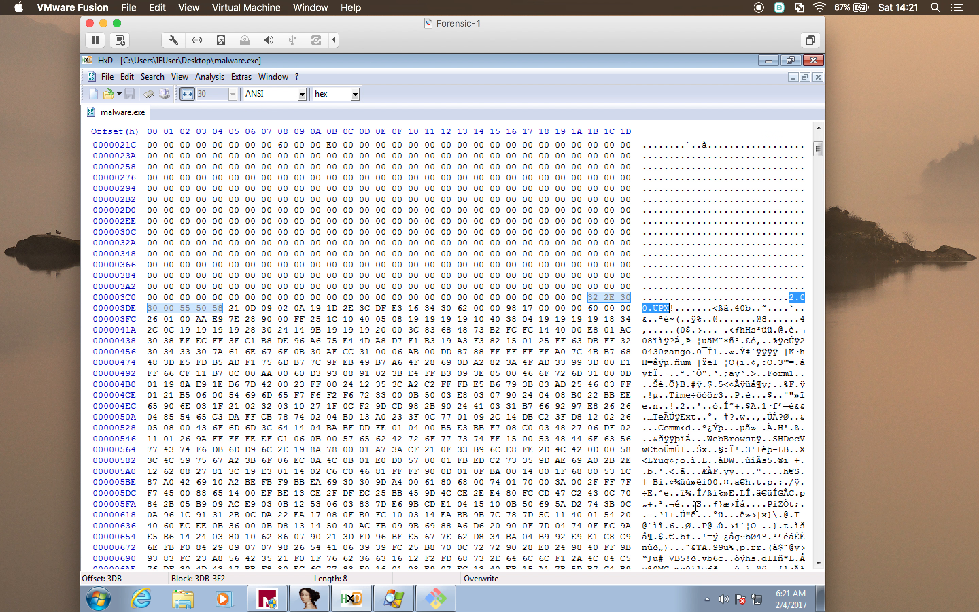
scroll(696, 505, down, 1)
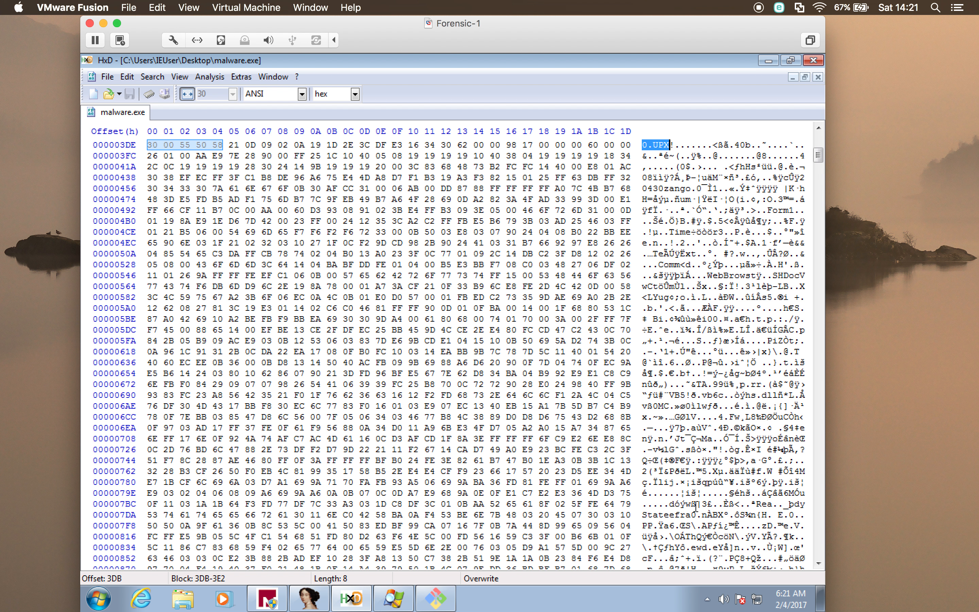
scroll(695, 506, down, 6)
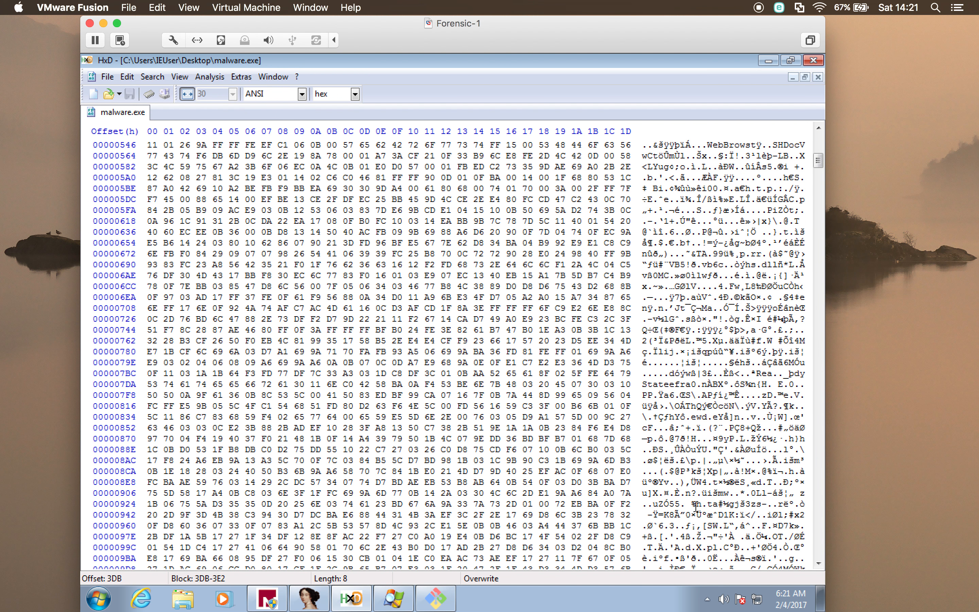
scroll(695, 505, down, 3)
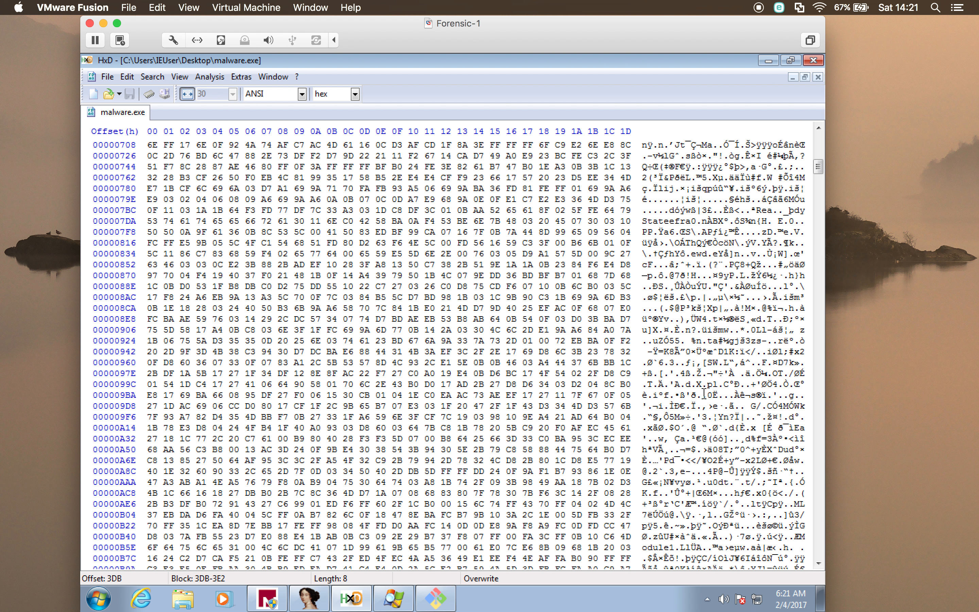
scroll(684, 506, down, 12)
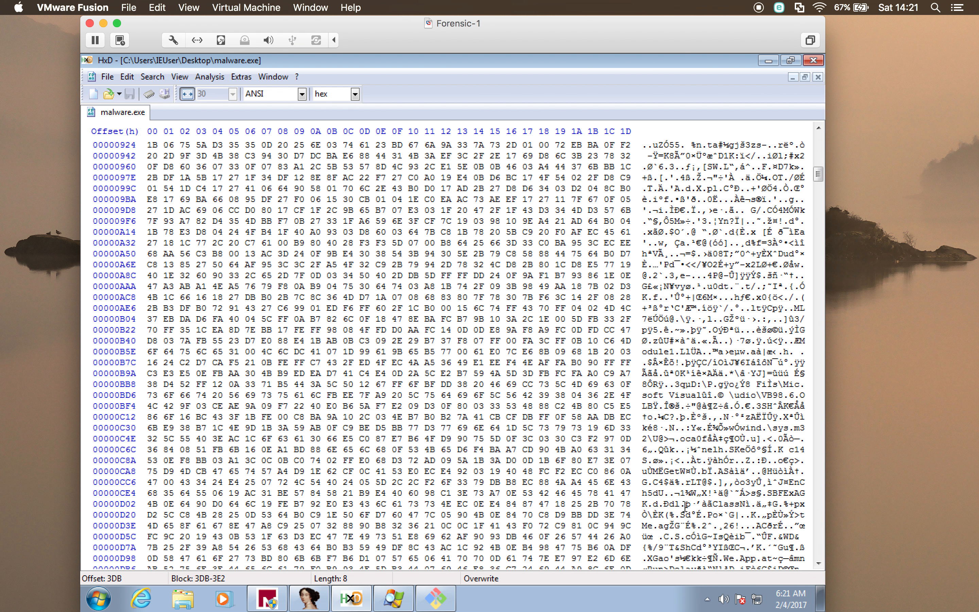
scroll(693, 486, down, 3)
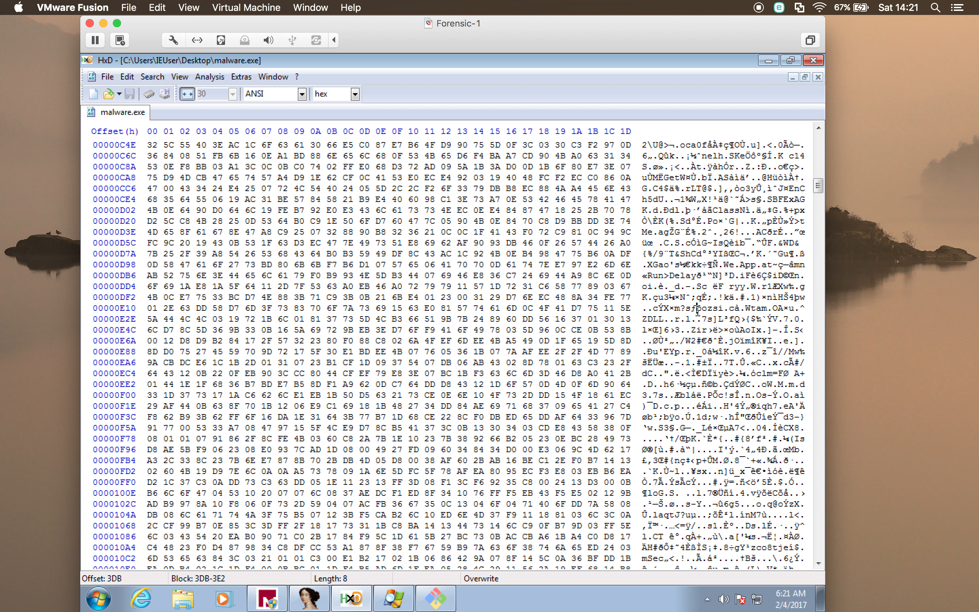
drag(696, 307, 741, 309)
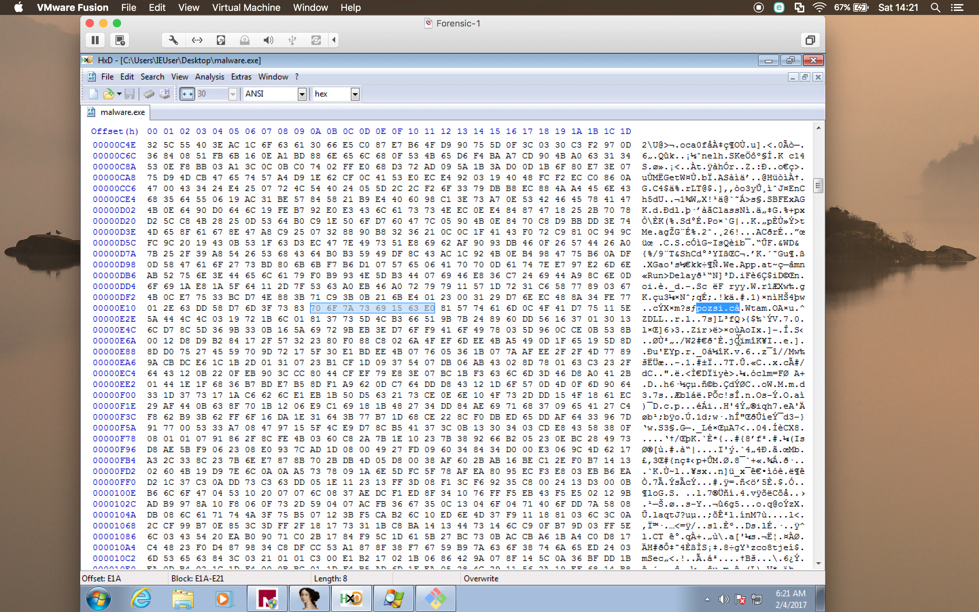
Examine the remaining bytes and decoded text of malware.exe through to the end of the file.
scroll(738, 343, down, 7)
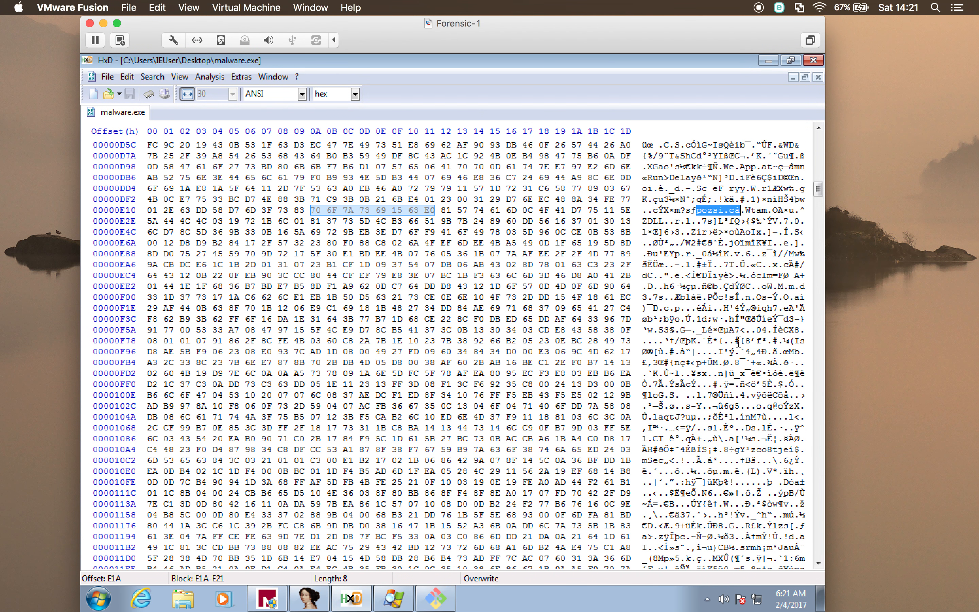
scroll(738, 344, down, 18)
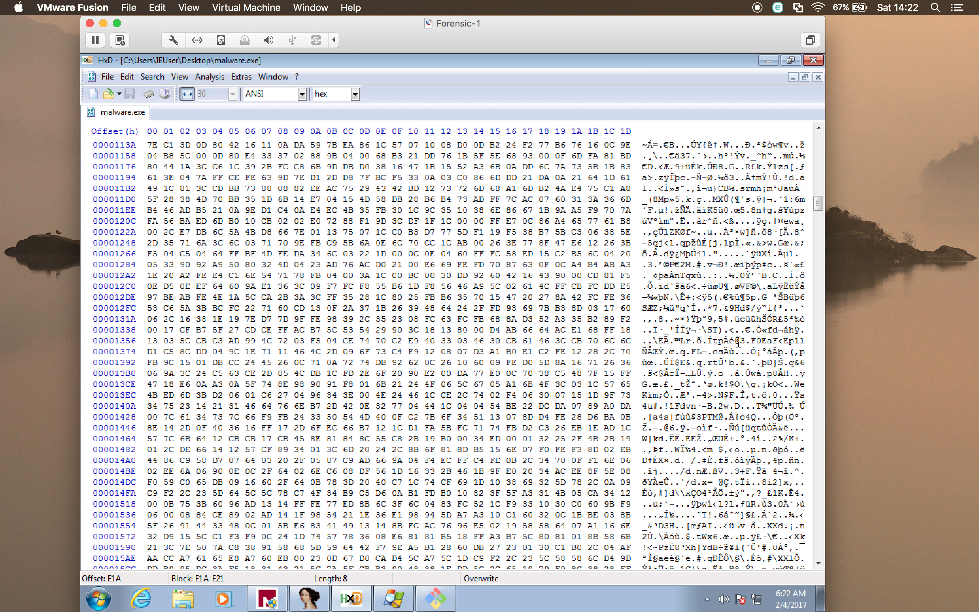
scroll(739, 343, down, 16)
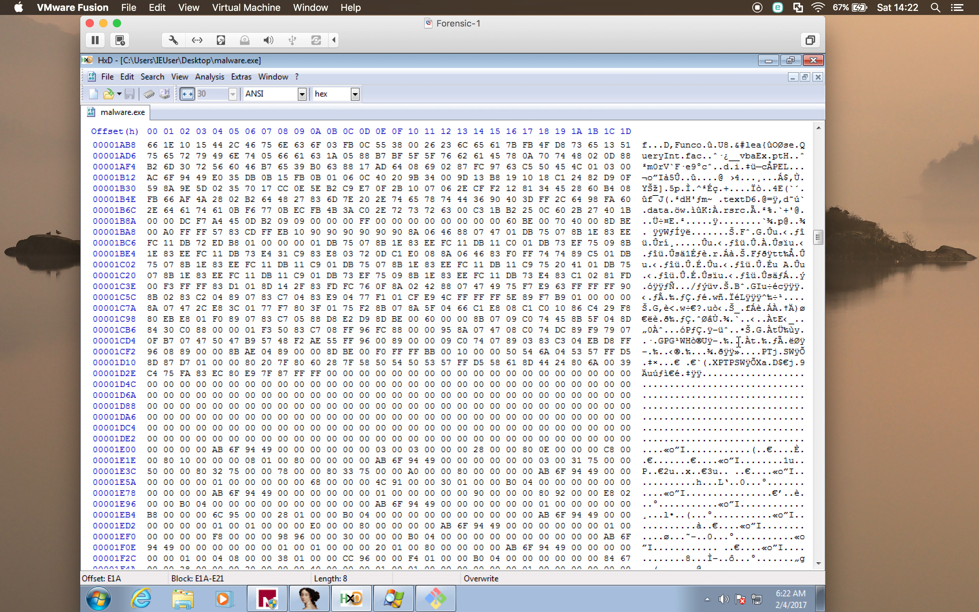
scroll(738, 343, down, 10)
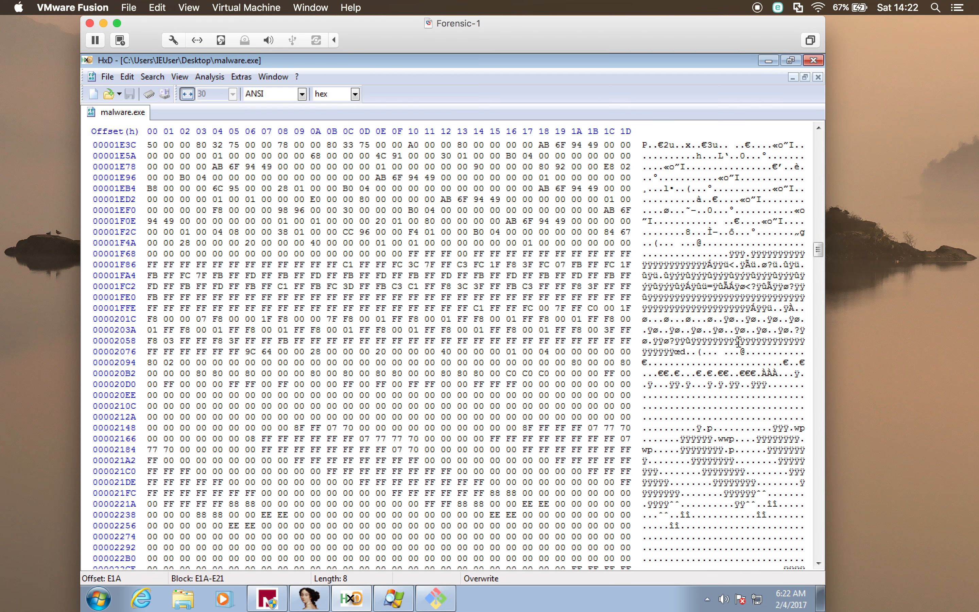
scroll(739, 343, down, 2)
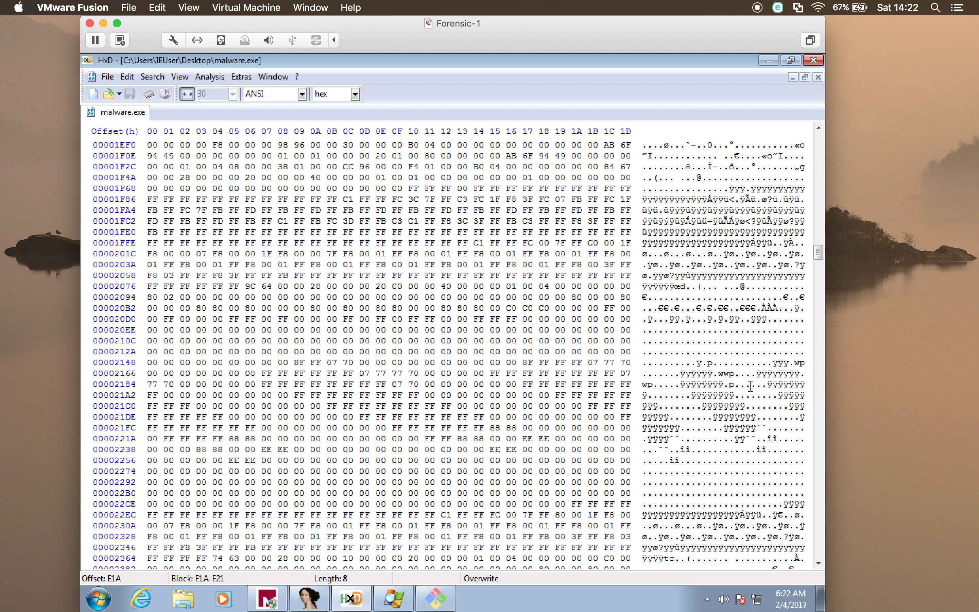
scroll(759, 437, down, 13)
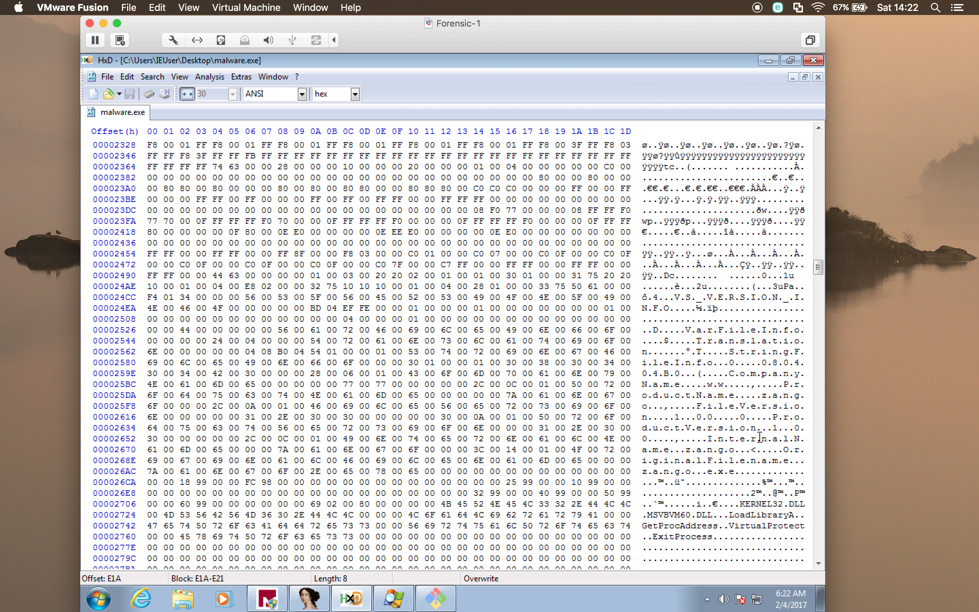
scroll(759, 437, down, 20)
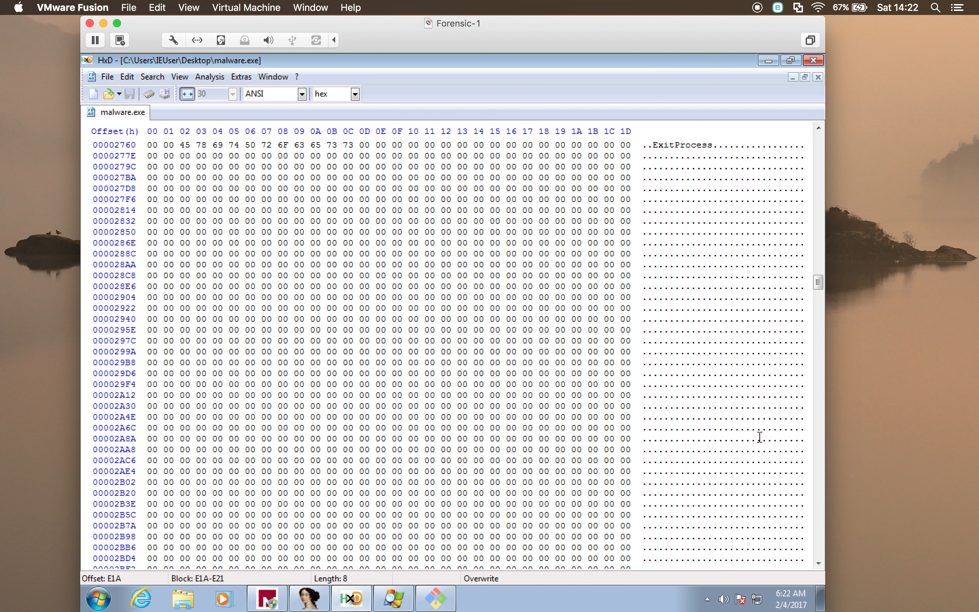
scroll(760, 437, down, 5)
scroll(760, 437, down, 20)
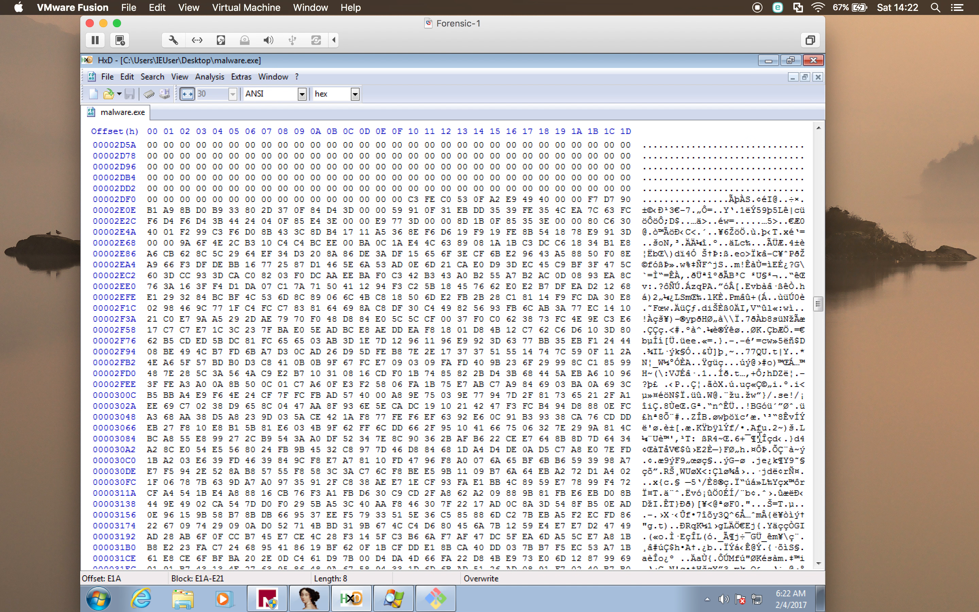
scroll(760, 437, down, 20)
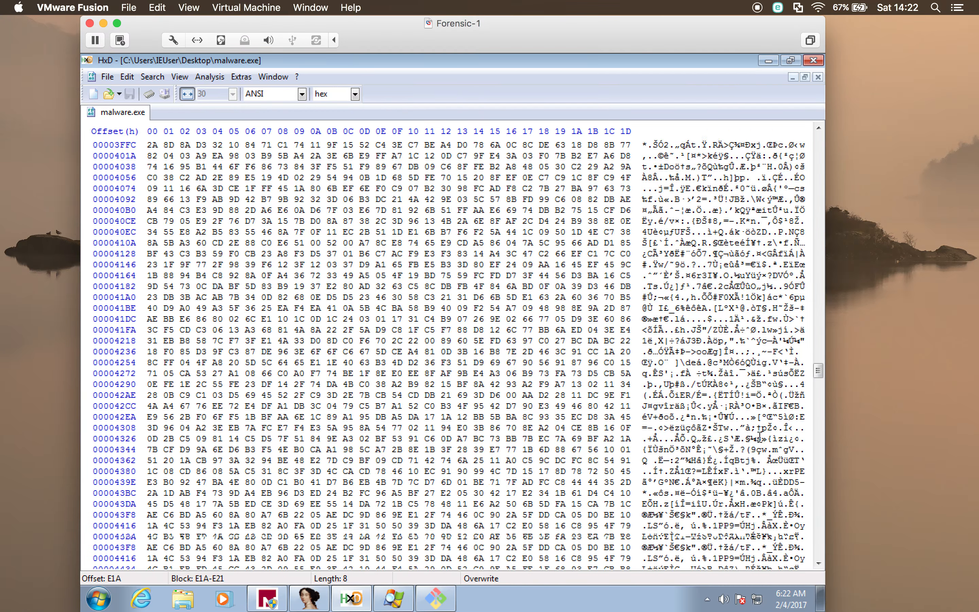
scroll(760, 437, down, 20)
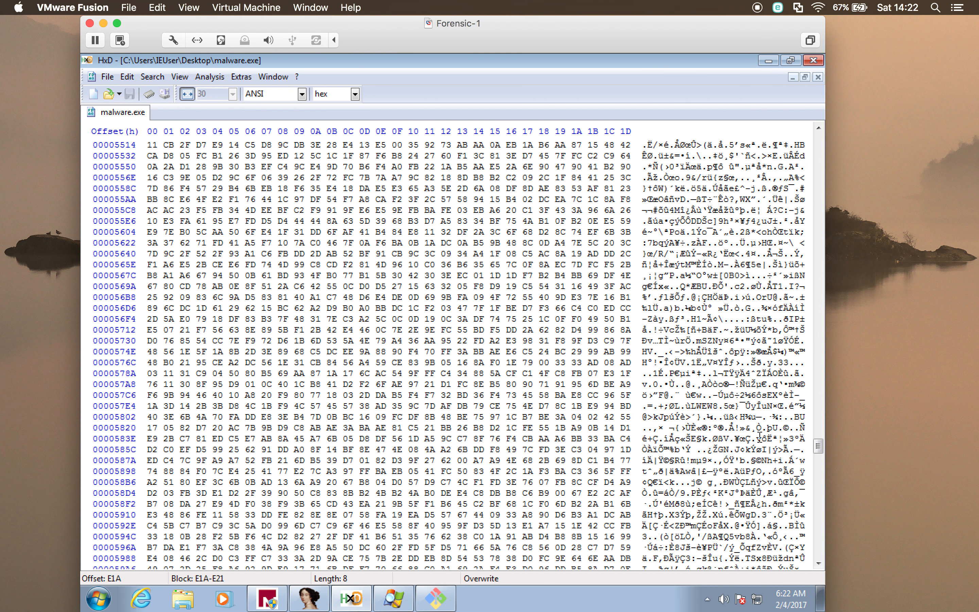
scroll(760, 437, down, 20)
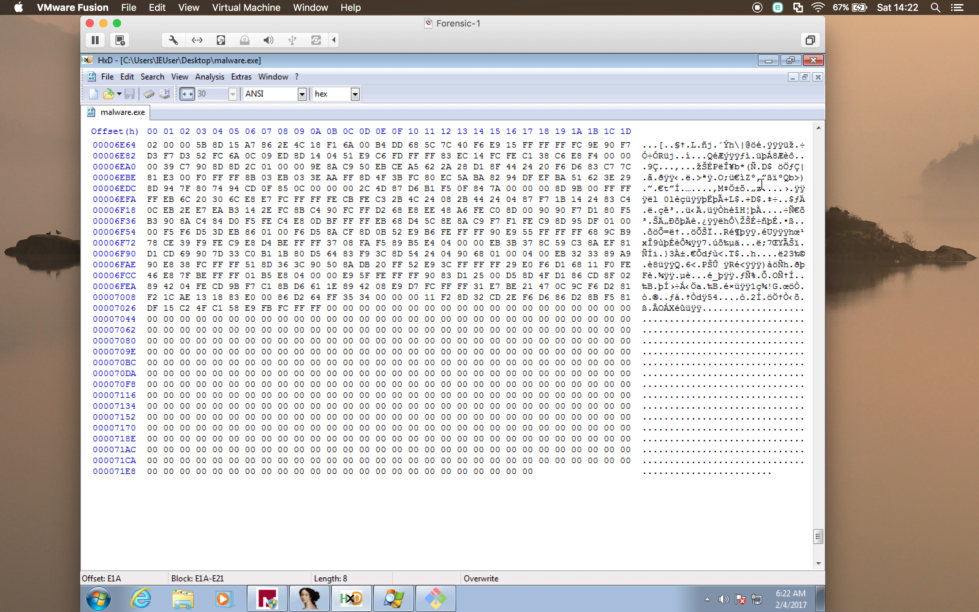
Return to the start of malware.exe, highlight the UPX0 and 2.00.UPX markers again, and minimise HxD.
drag(821, 537, 825, 137)
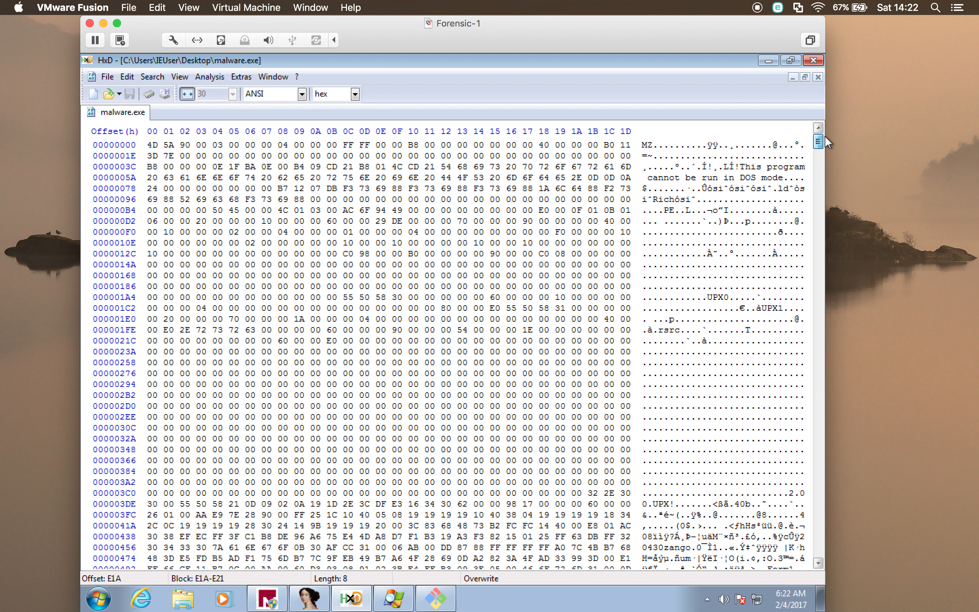
double_click(714, 297)
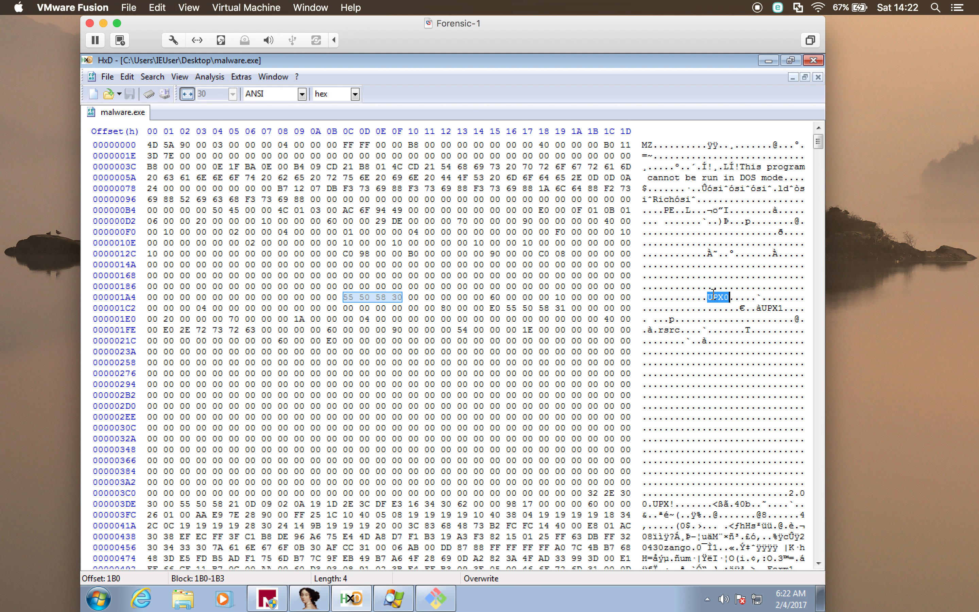
drag(790, 493, 670, 504)
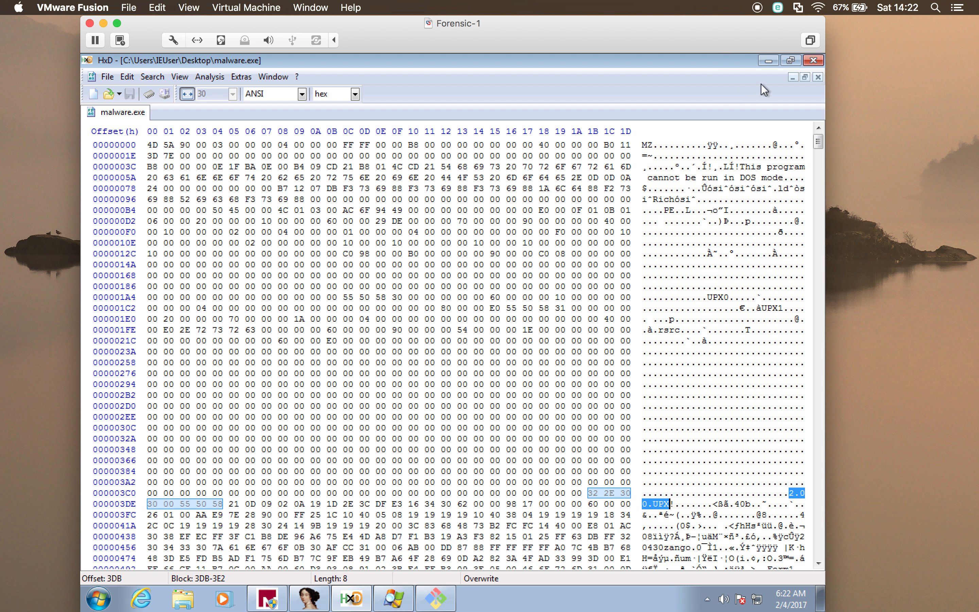
click(761, 62)
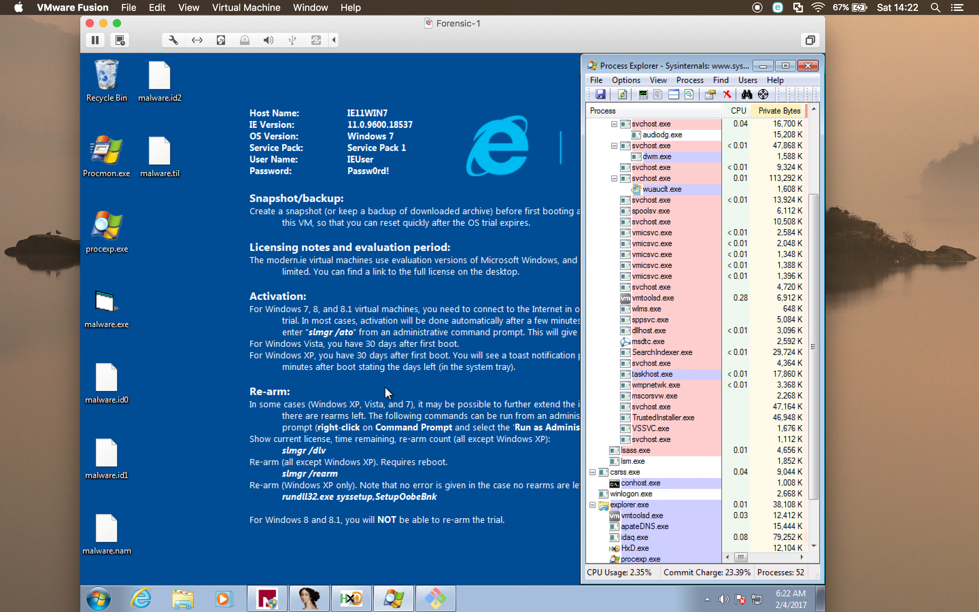
click(93, 324)
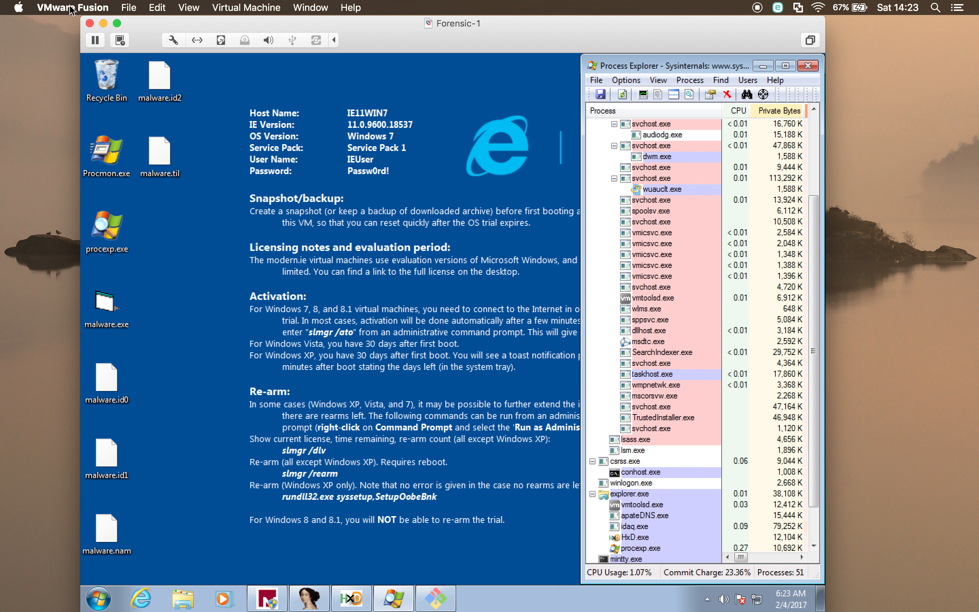
click(107, 295)
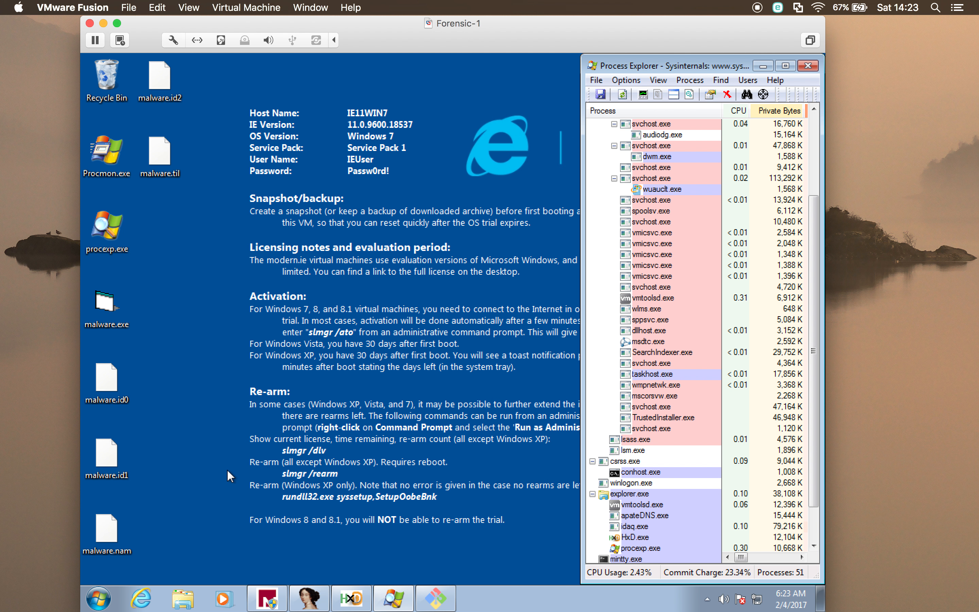
Switch to ApateDNS and set the DNS reply IP to 192.168.77.201.
click(269, 603)
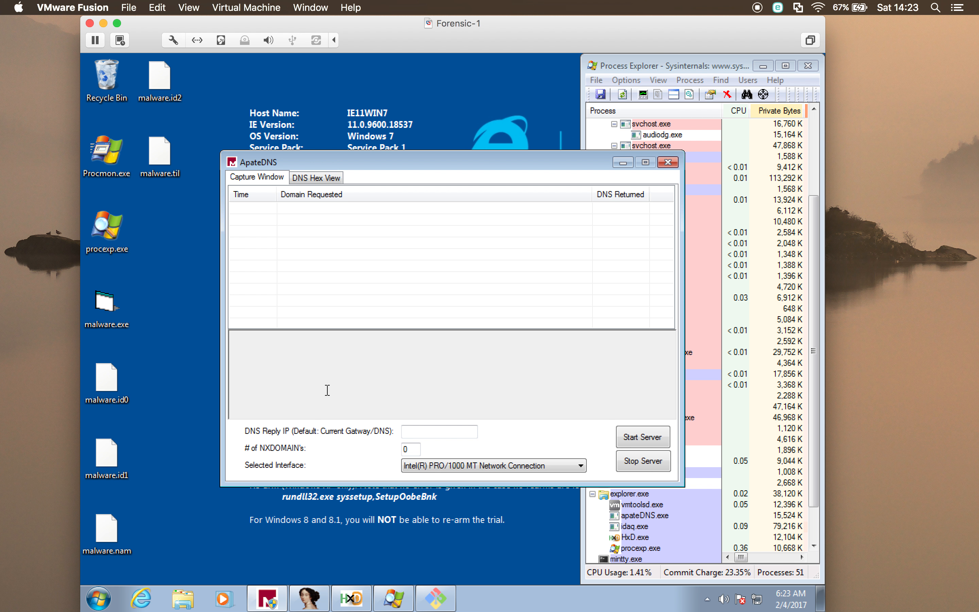
click(418, 429)
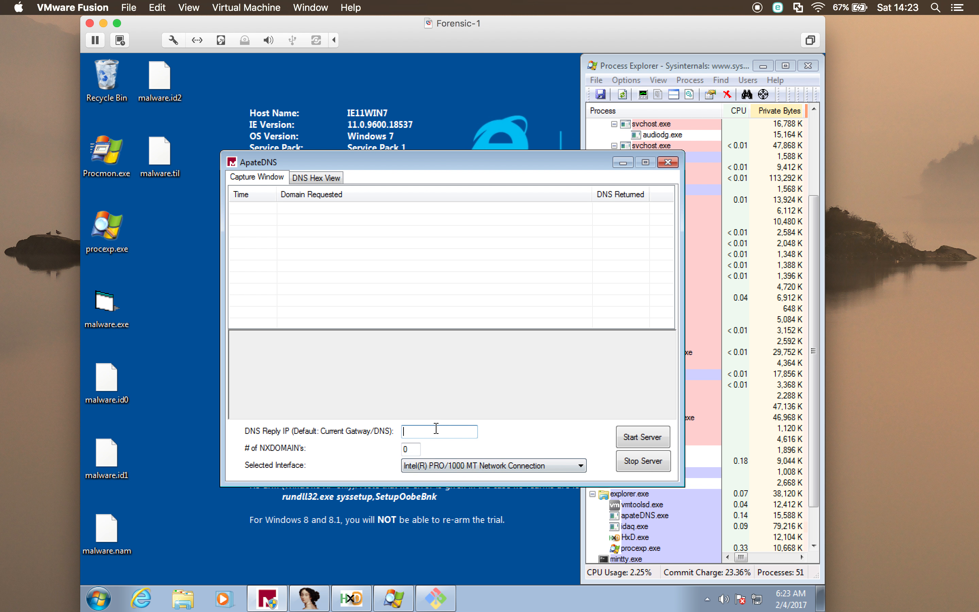
text(192.168.77.)
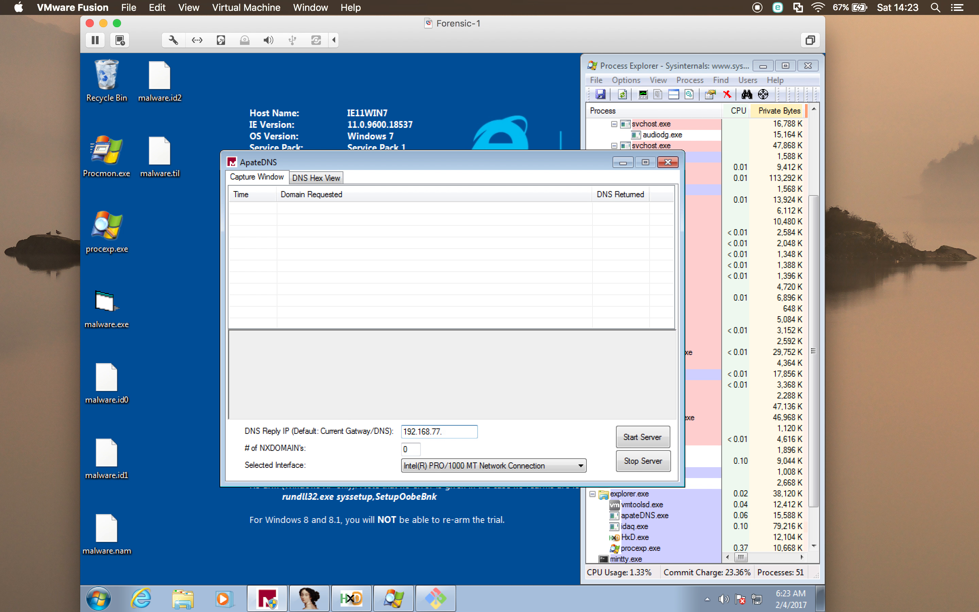
text(1)
Start the fake DNS server and allow it through Windows Firewall on both private and public networks.
click(654, 438)
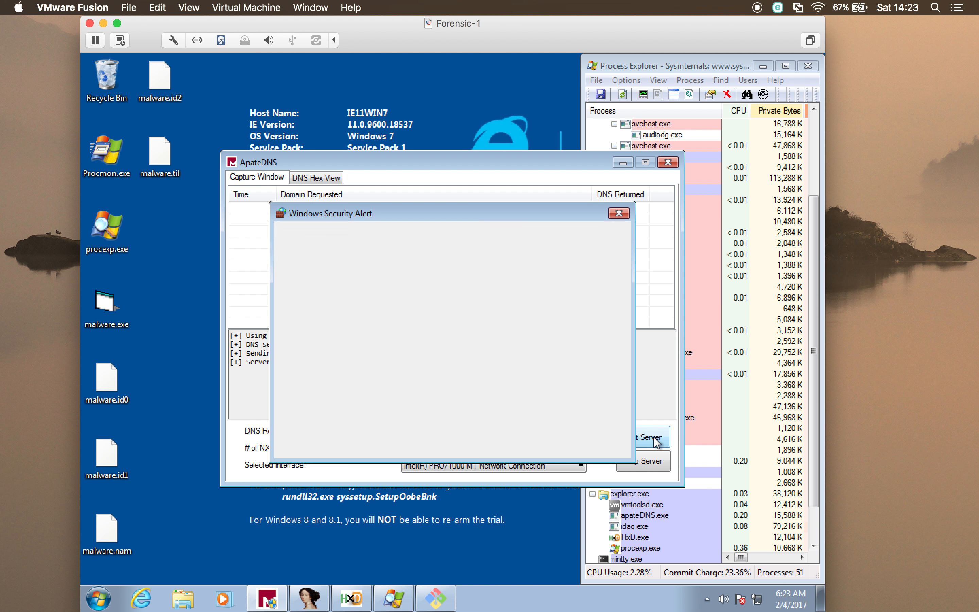
click(336, 388)
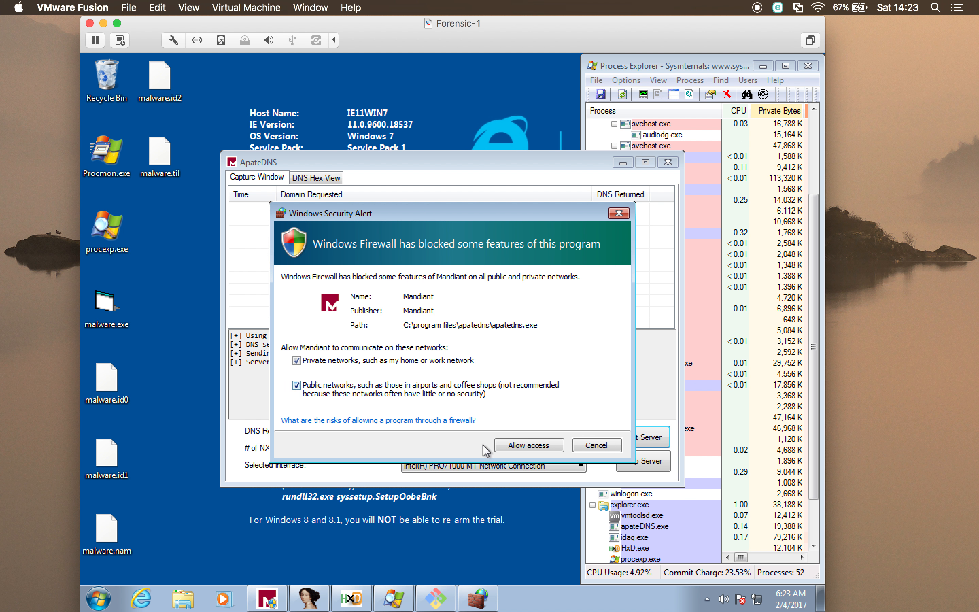
click(522, 450)
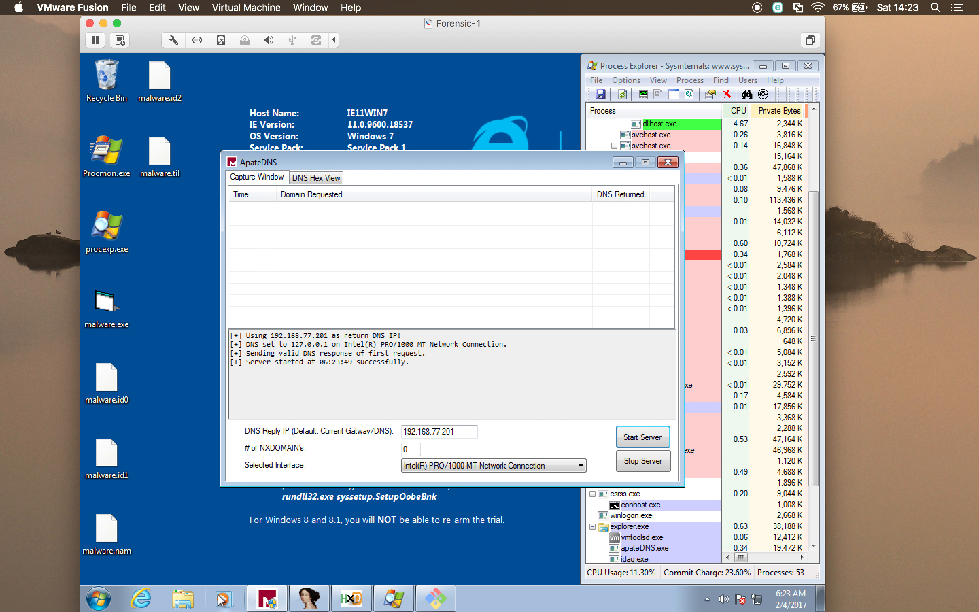
Load the home page in Internet Explorer and highlight the INetSim HTTP server fake mode wording on it.
click(141, 600)
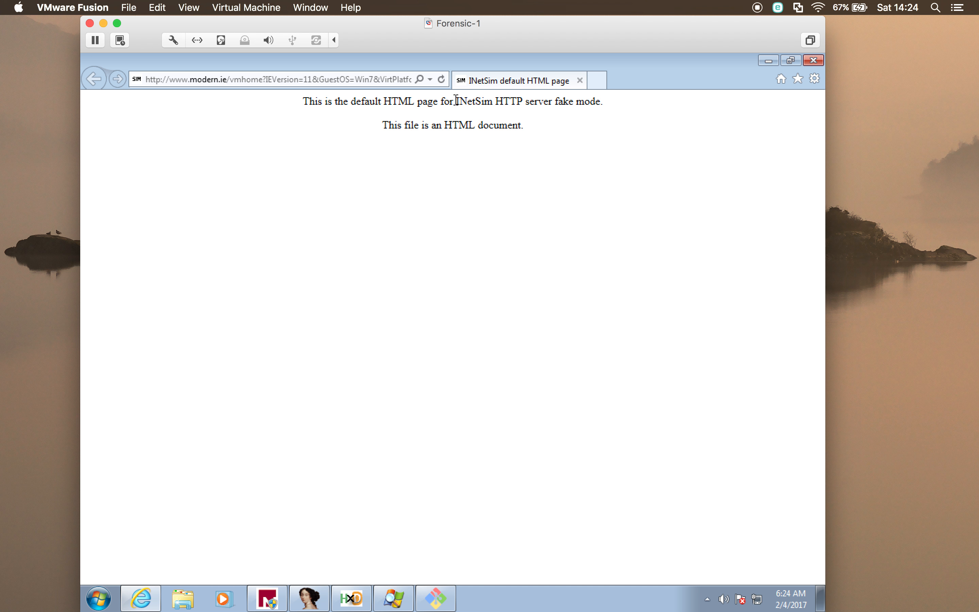
drag(455, 101, 513, 102)
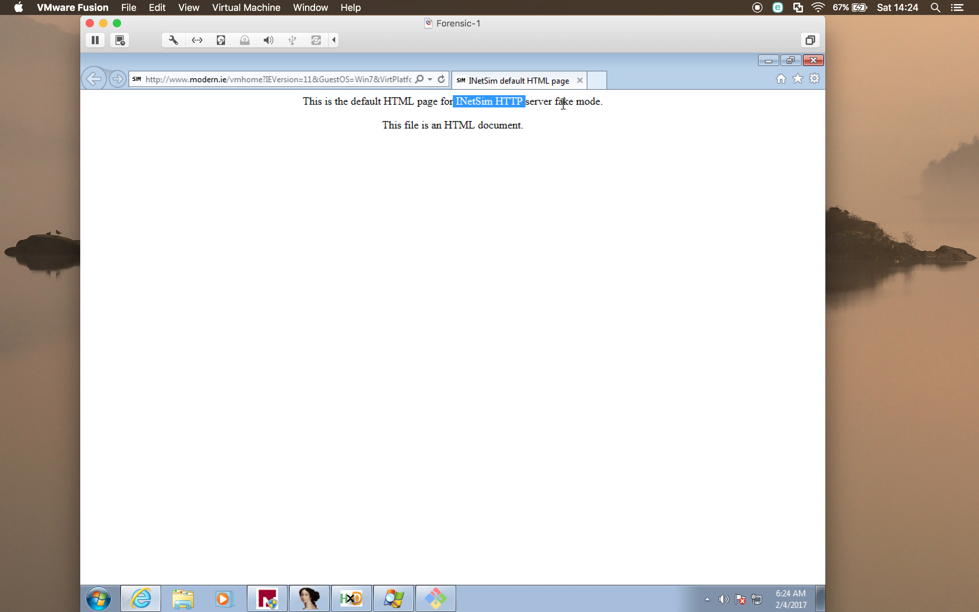
drag(528, 127, 301, 110)
click(321, 147)
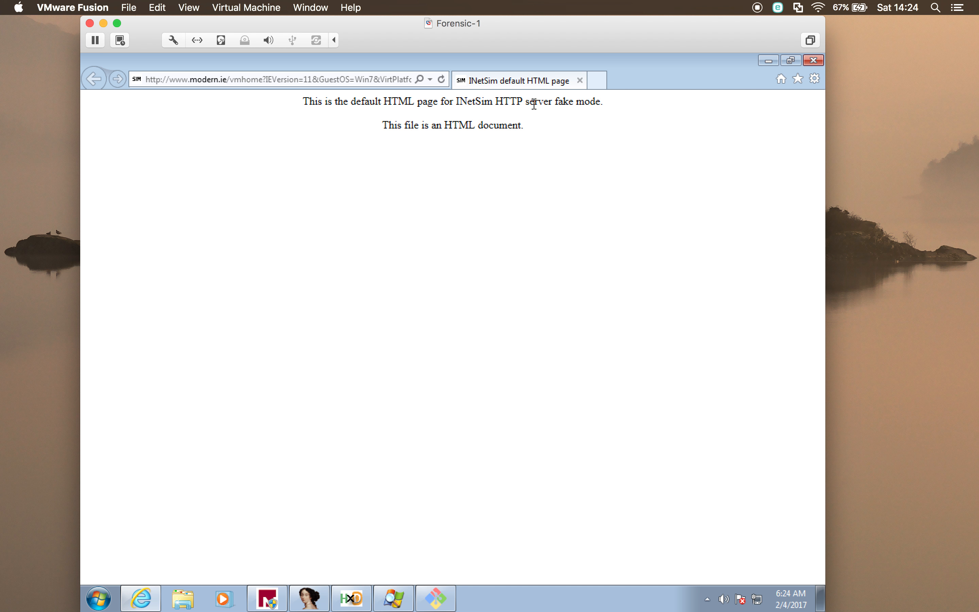
drag(526, 102, 597, 104)
click(598, 104)
Check the domain requests captured by ApateDNS behind the browser, and close Internet Explorer.
click(770, 61)
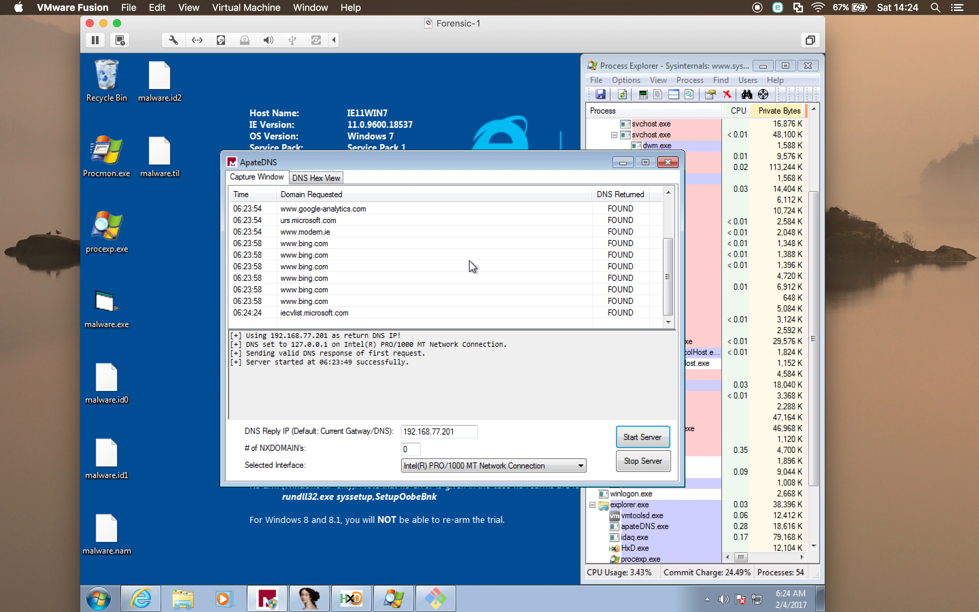
click(146, 601)
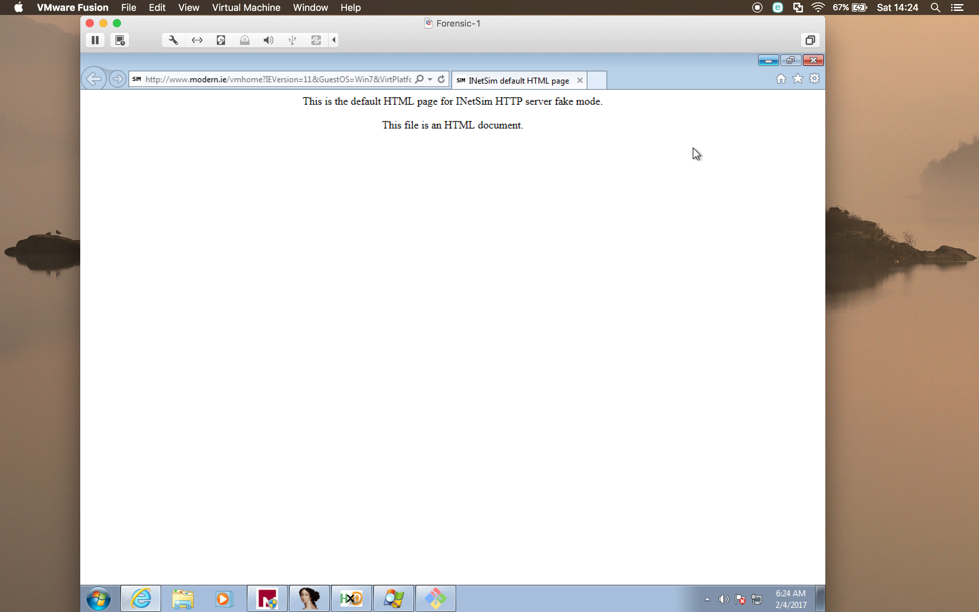
click(812, 60)
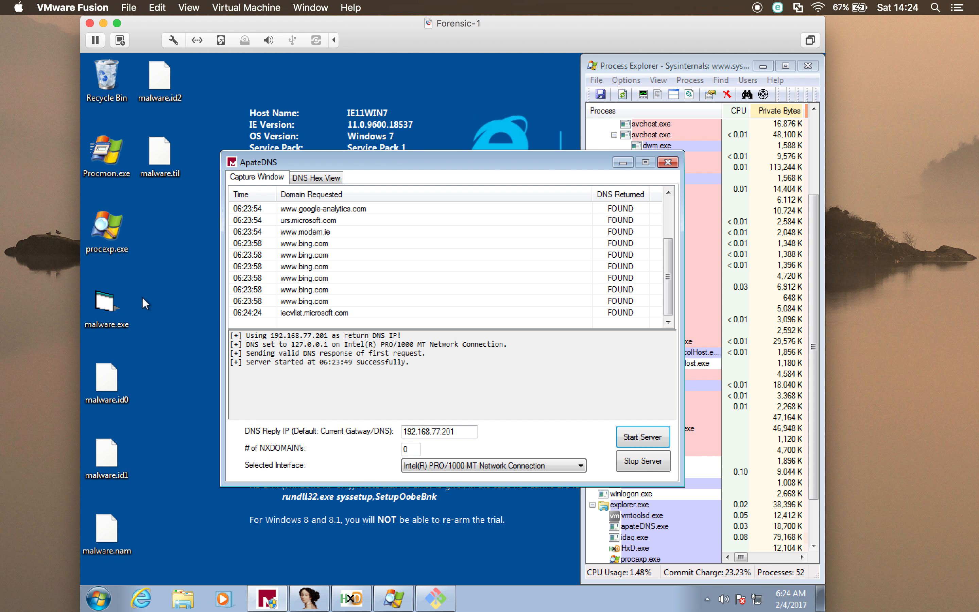
Run malware.exe from the desktop and locate its process in Process Explorer, moving the ApateDNS window aside.
click(106, 308)
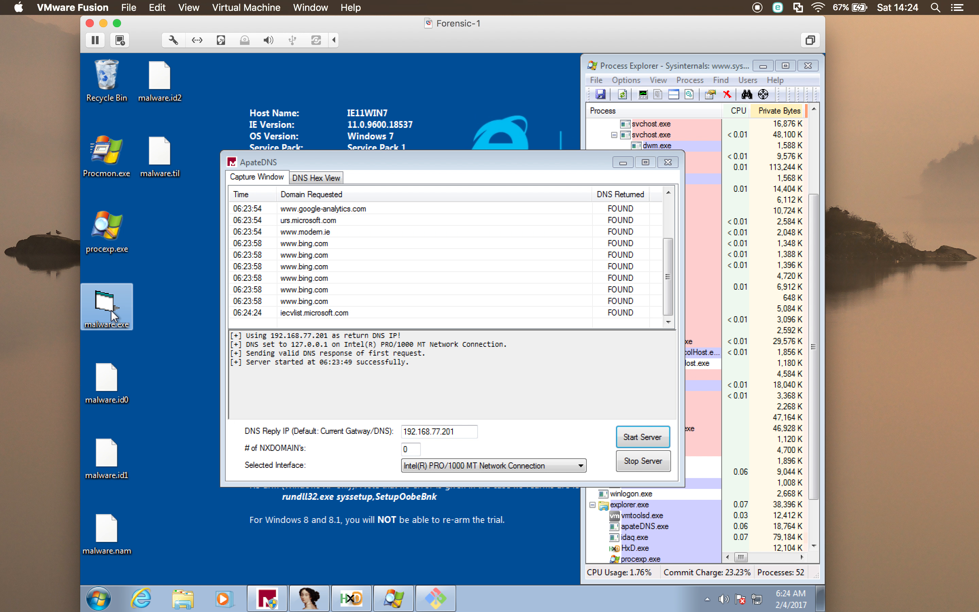
double_click(106, 308)
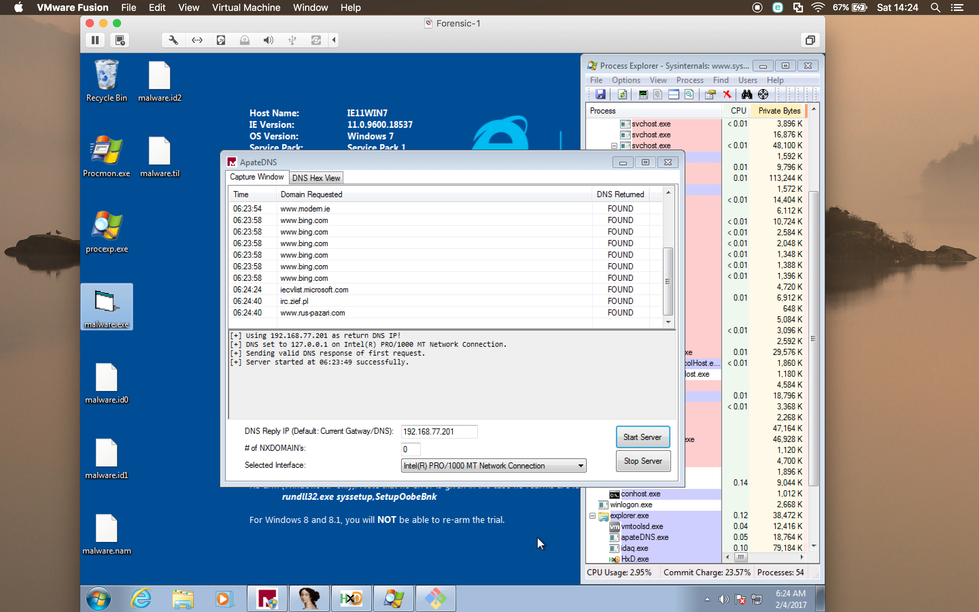
drag(550, 162, 491, 94)
drag(811, 407, 813, 484)
mouse_move(642, 509)
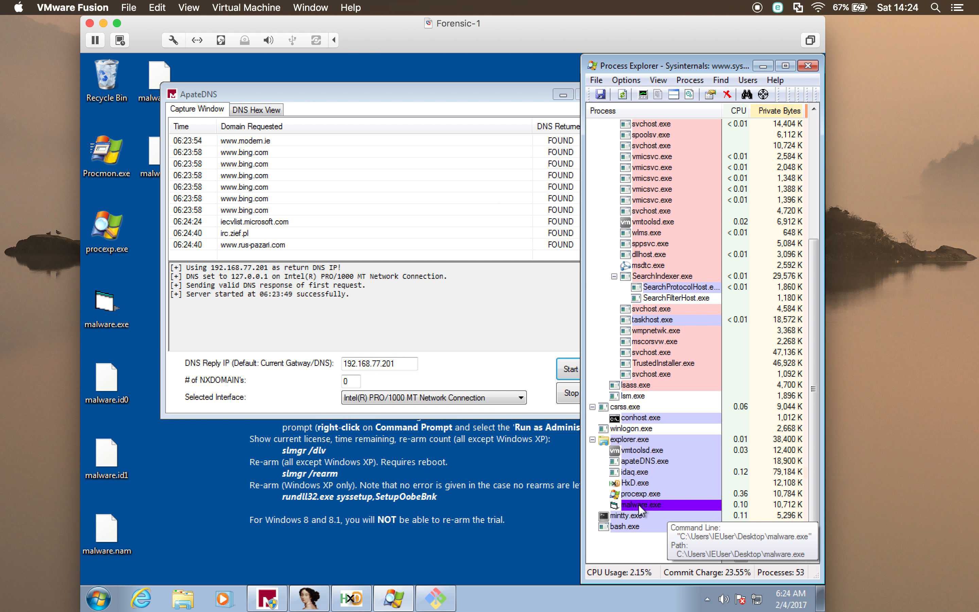
Inspect the hex view of the captured irc.zief.pl request packet and return to the list of requested domains.
click(236, 232)
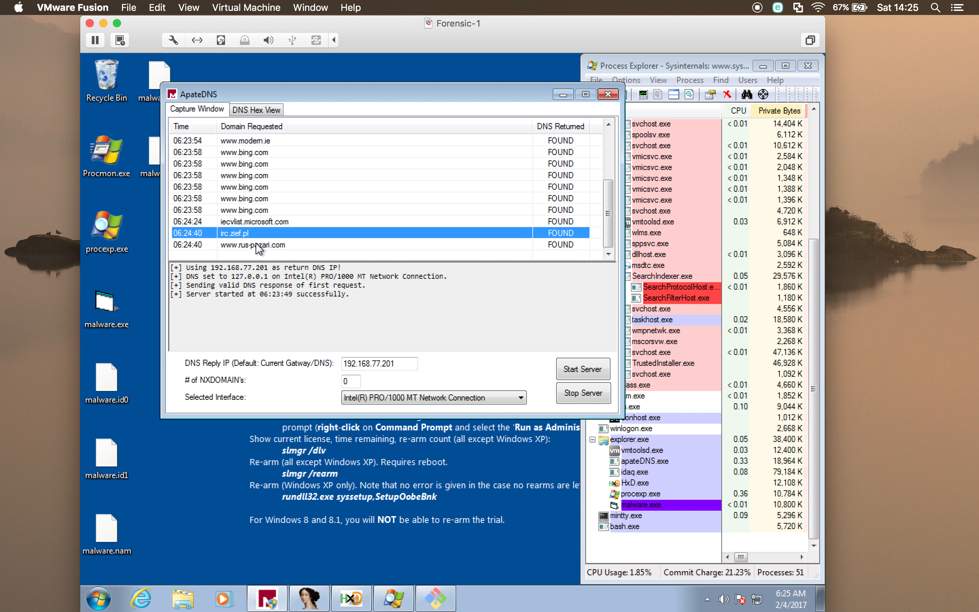
click(255, 243)
click(236, 234)
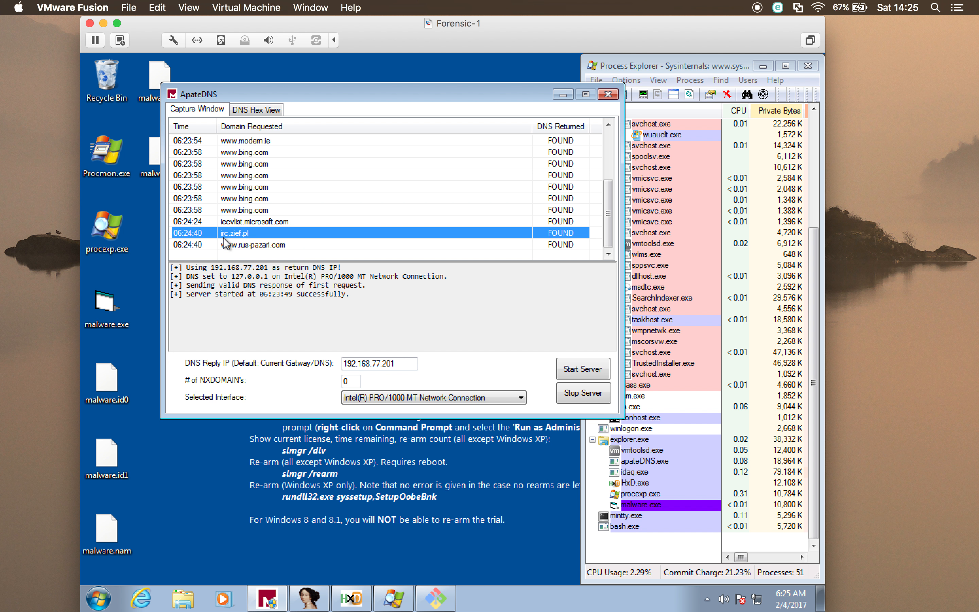
double_click(228, 233)
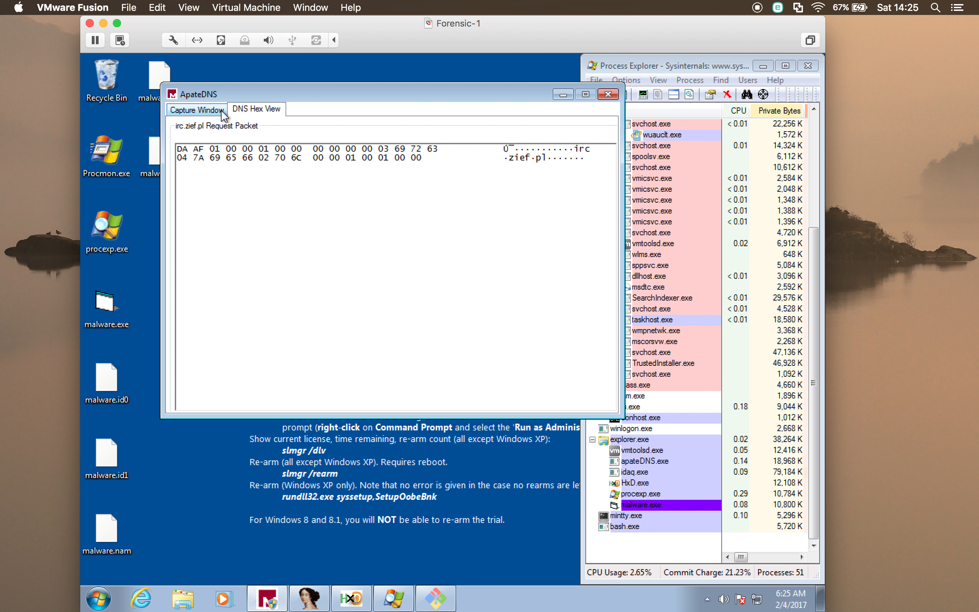
click(207, 110)
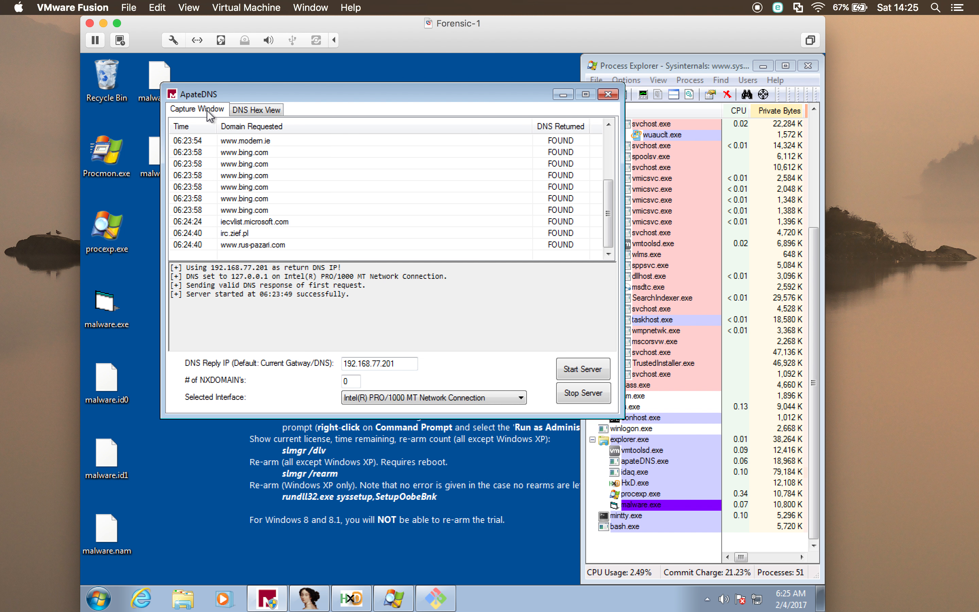
click(292, 243)
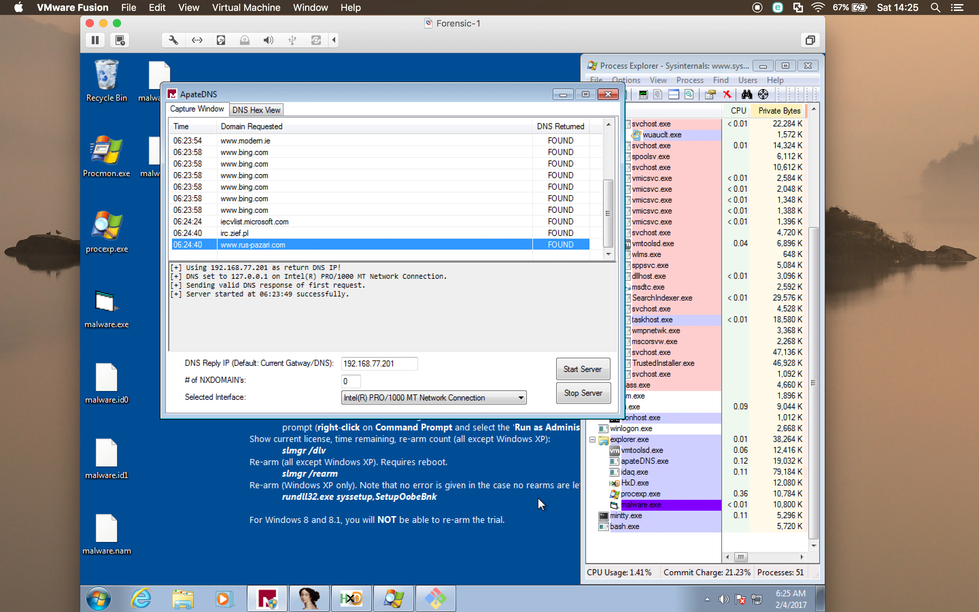
double_click(299, 245)
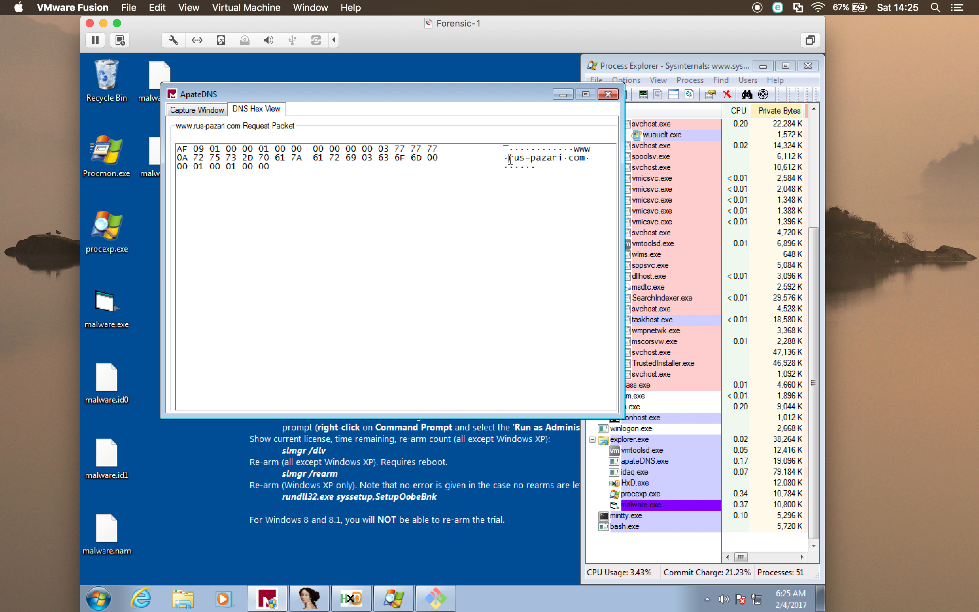
drag(509, 159, 568, 159)
click(572, 160)
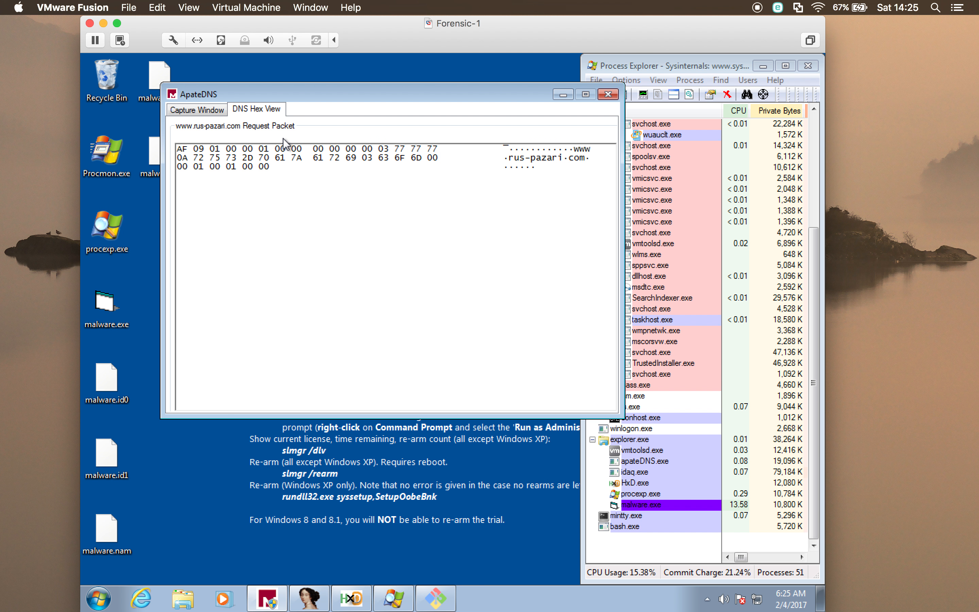
click(190, 110)
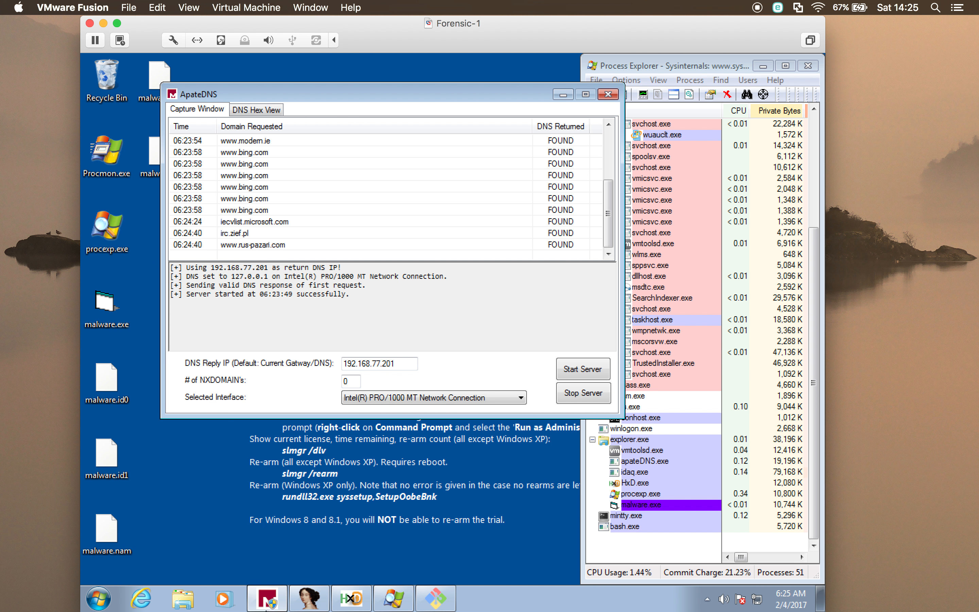
mouse_move(309, 606)
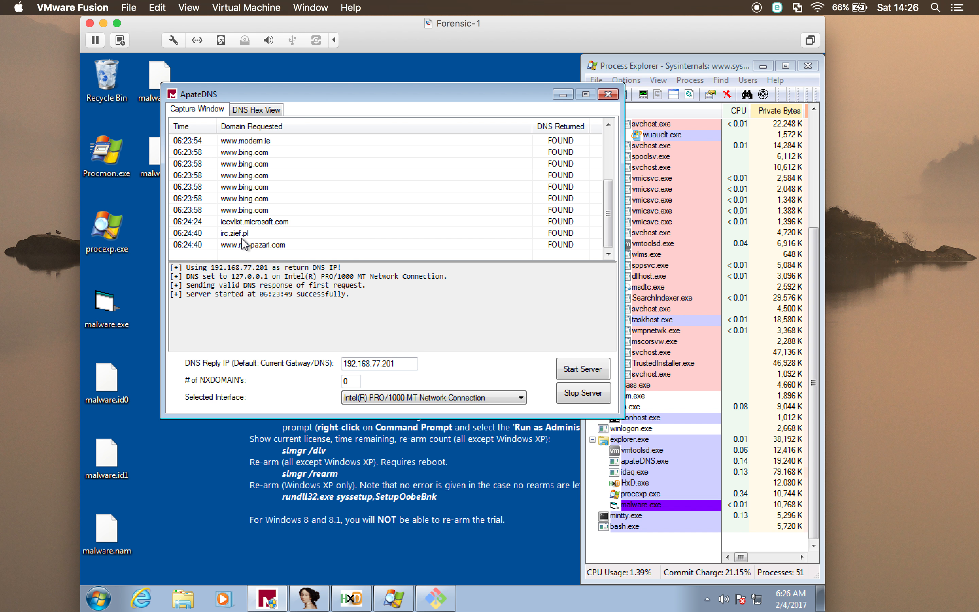
click(563, 94)
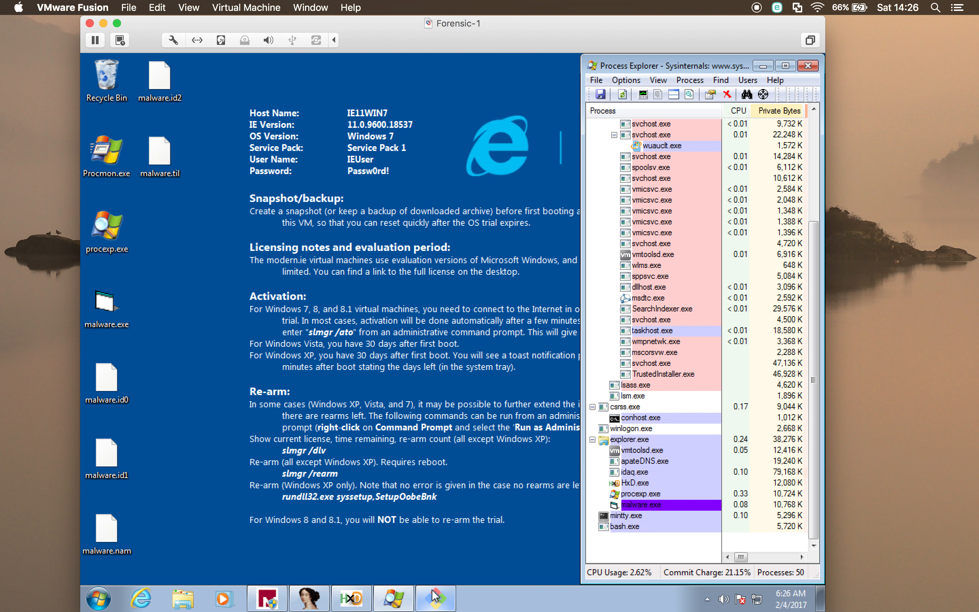
Open the C:\Windows\System32 folder in Windows Explorer.
click(184, 599)
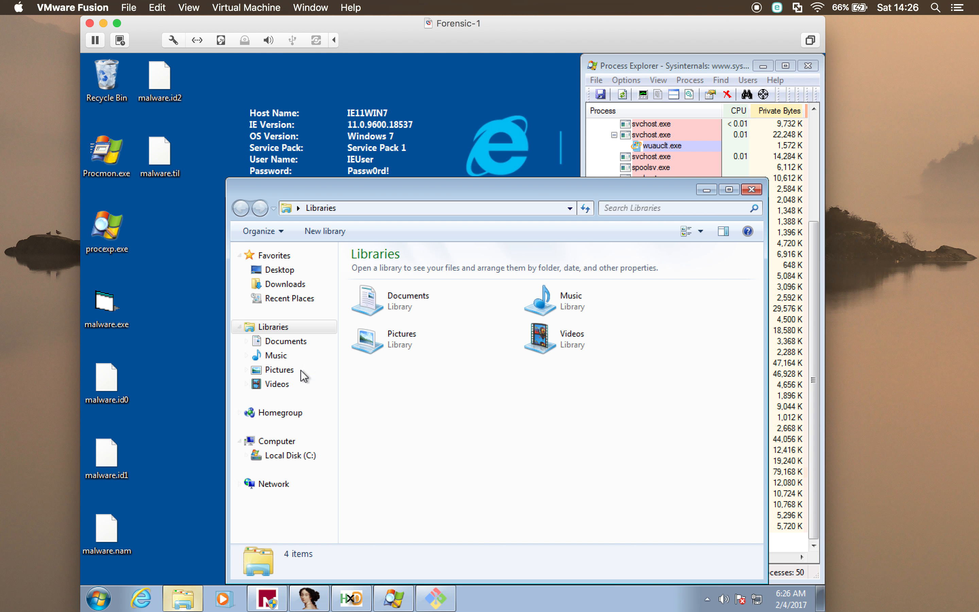
click(293, 457)
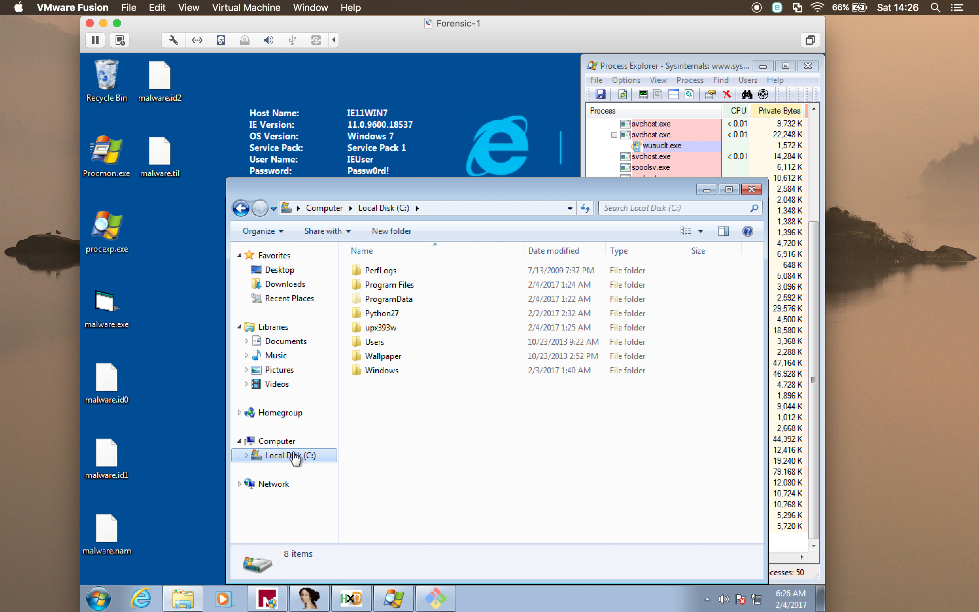
double_click(380, 370)
click(396, 341)
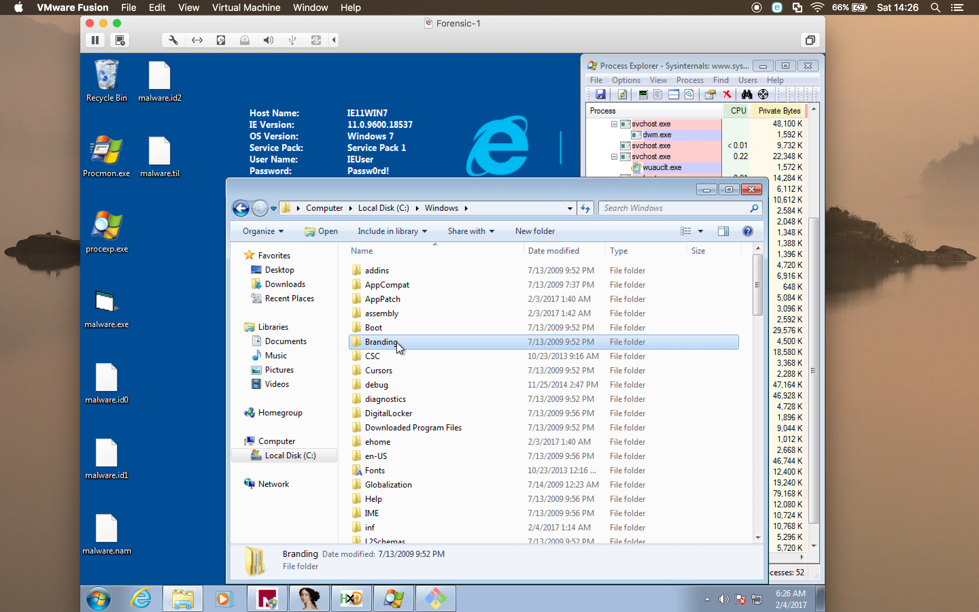
text(system32)
key(Return)
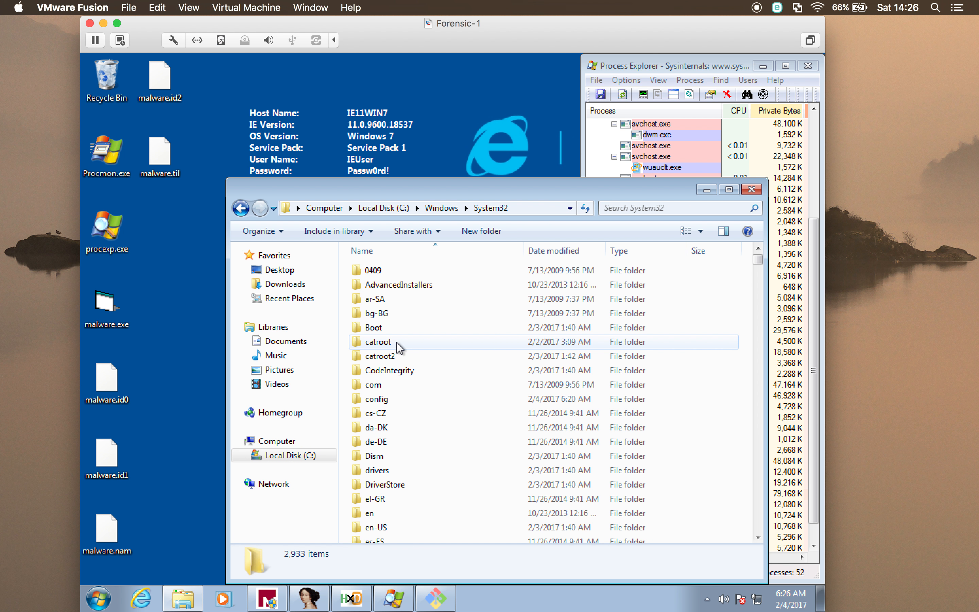
Copy cmd.exe from the System32 folder to the desktop and close the Explorer window.
key(Down)
text(cmd)
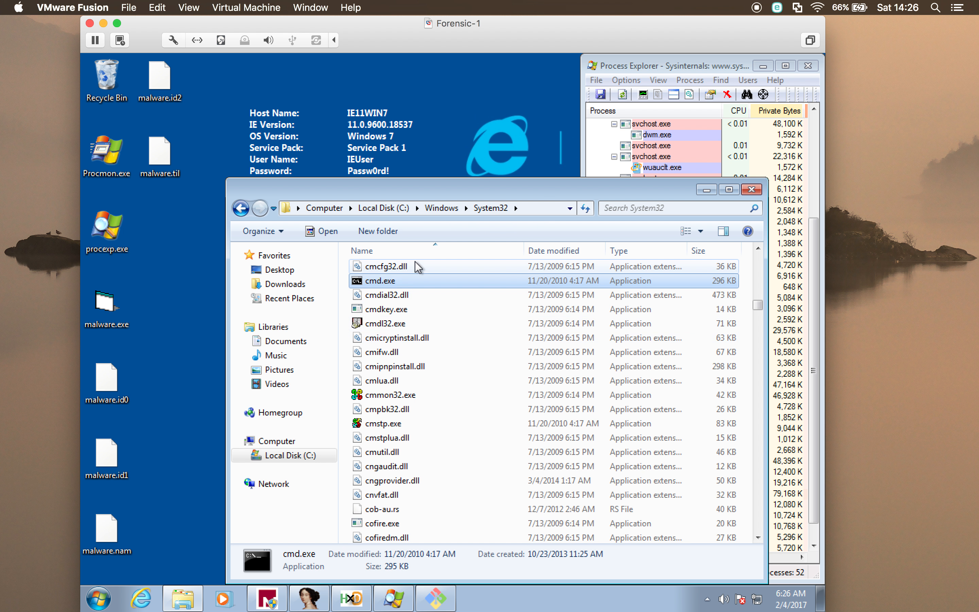
right_click(378, 283)
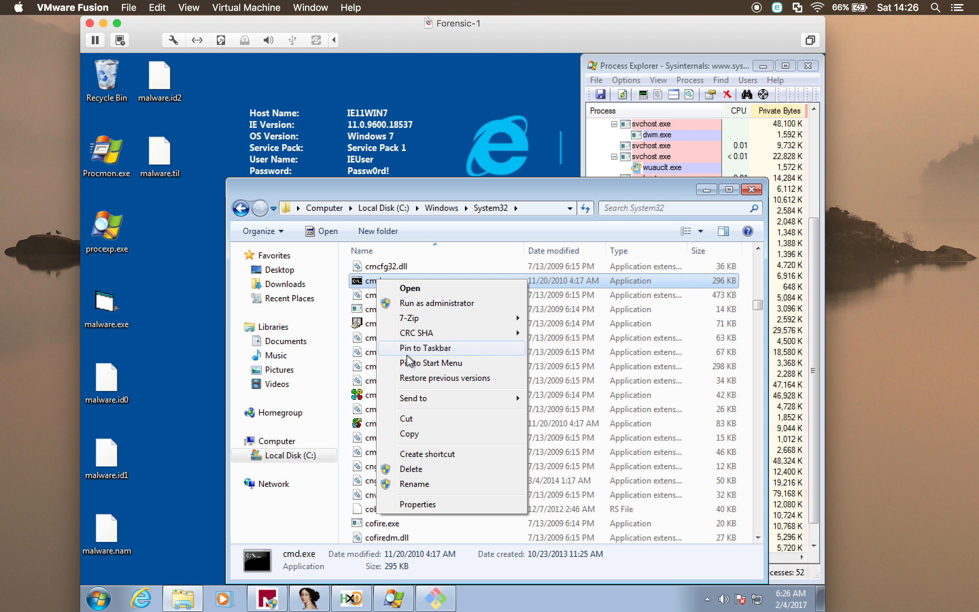
click(410, 433)
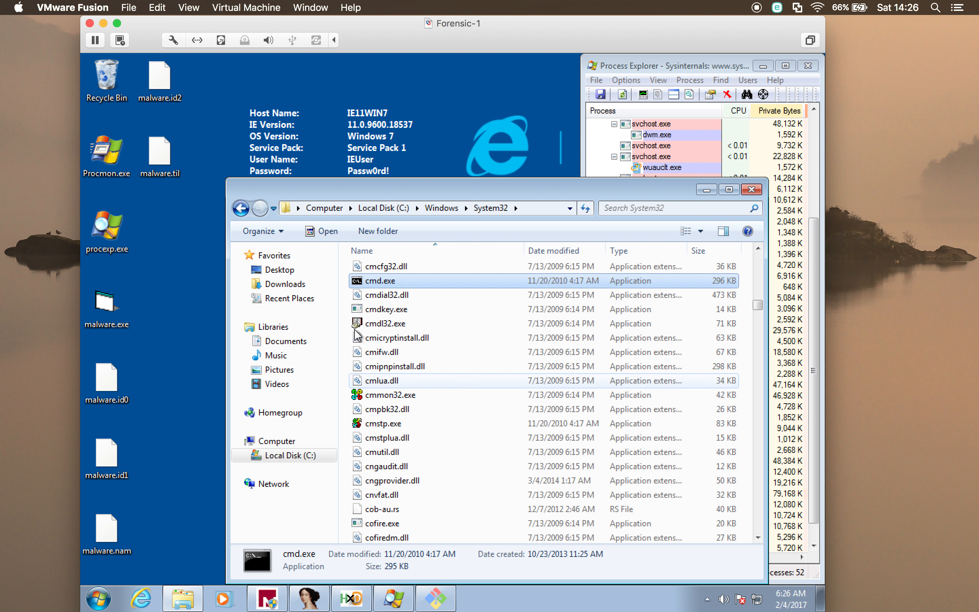
right_click(153, 276)
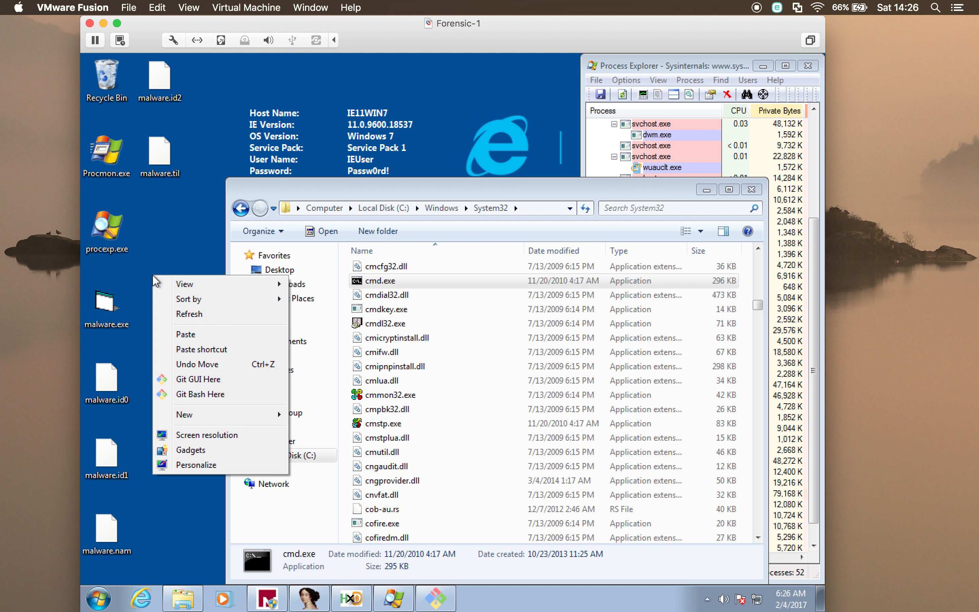
click(186, 335)
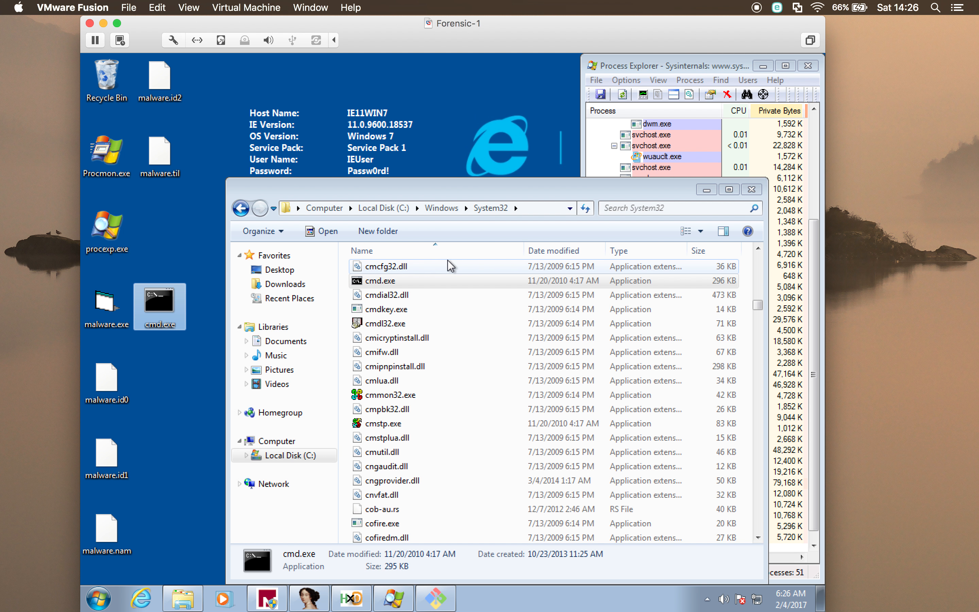
click(747, 191)
Switch to Git Bash, compute the MD5 hash of the desktop copy of cmd.exe with md5sum.exe, and highlight the hash.
click(389, 607)
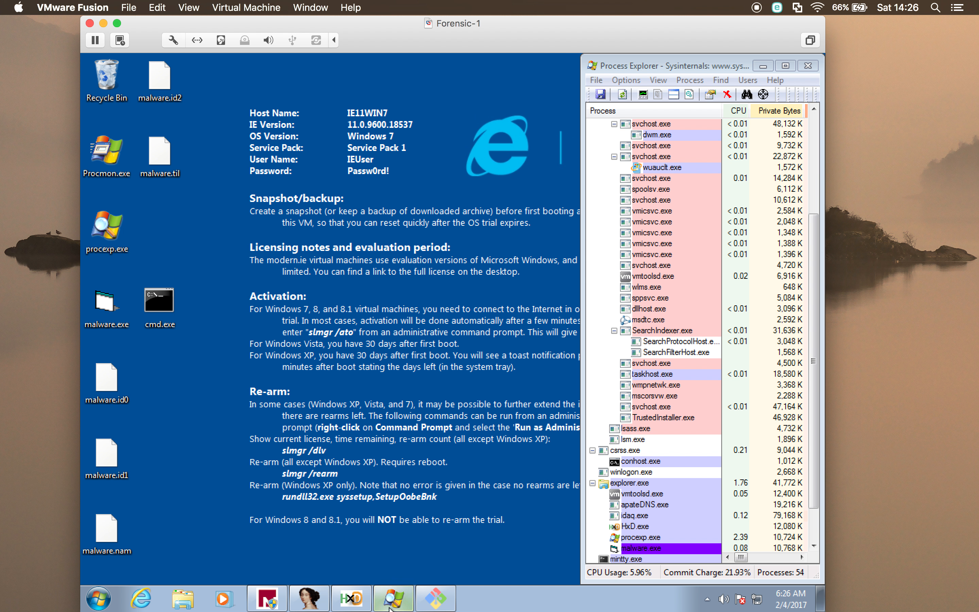
click(435, 598)
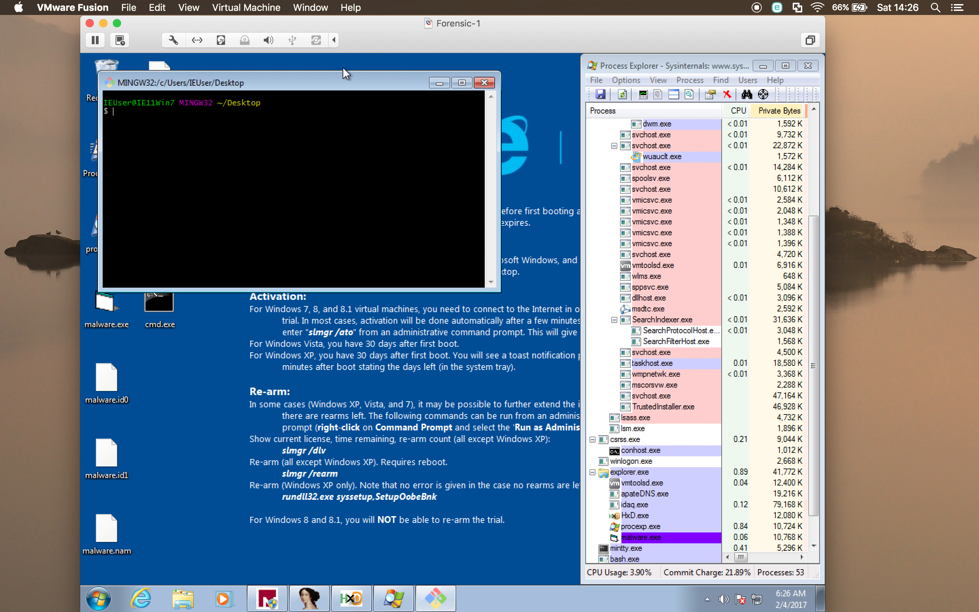
drag(346, 83, 493, 163)
text(md)
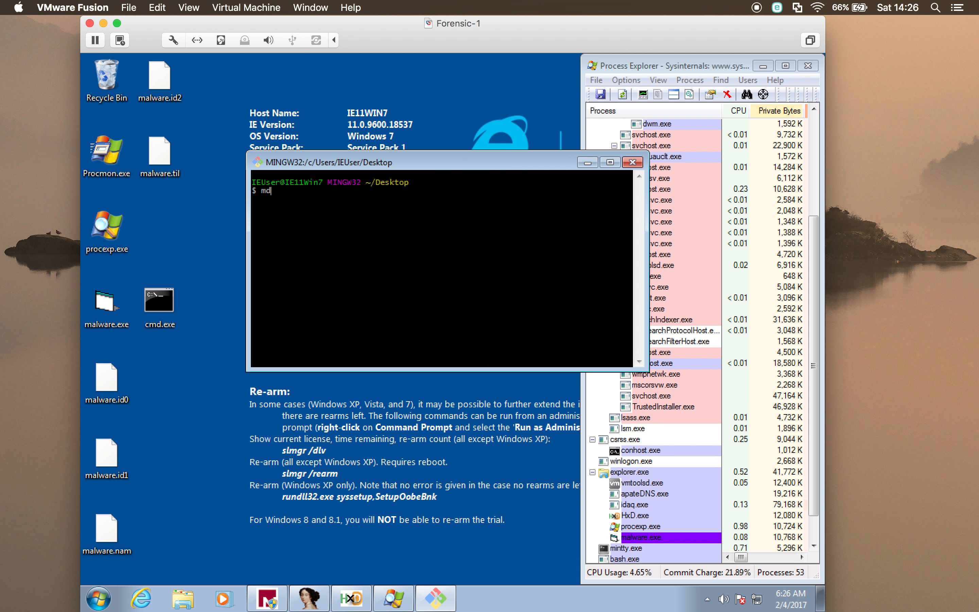
text(5)
key(Tab)
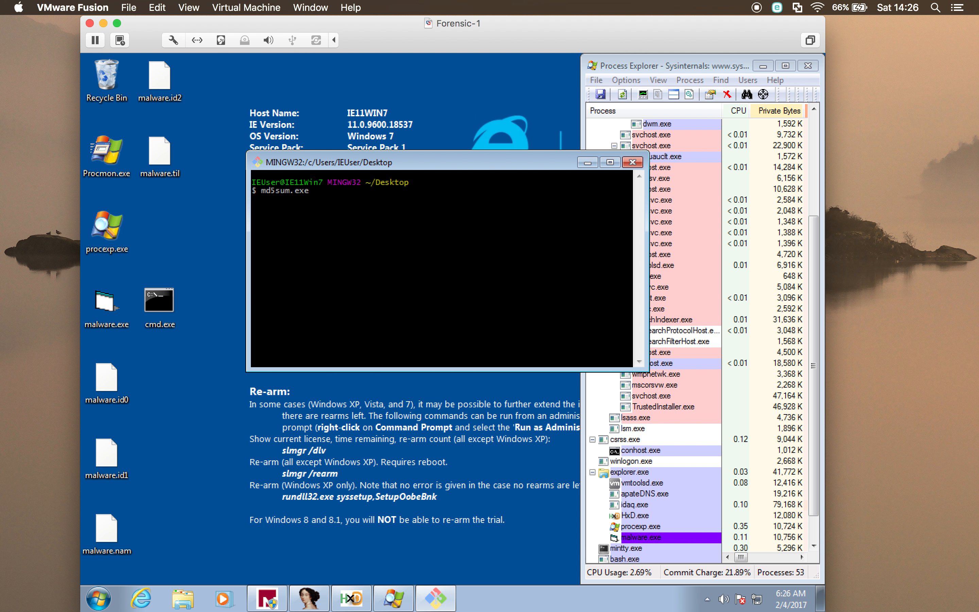
text(cmd.exe)
key(Return)
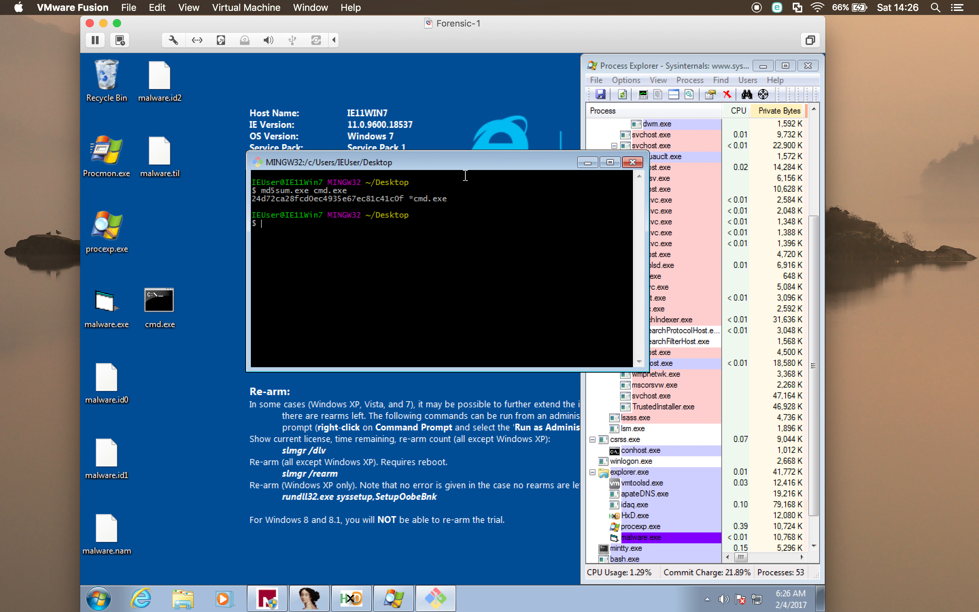
drag(404, 197, 251, 199)
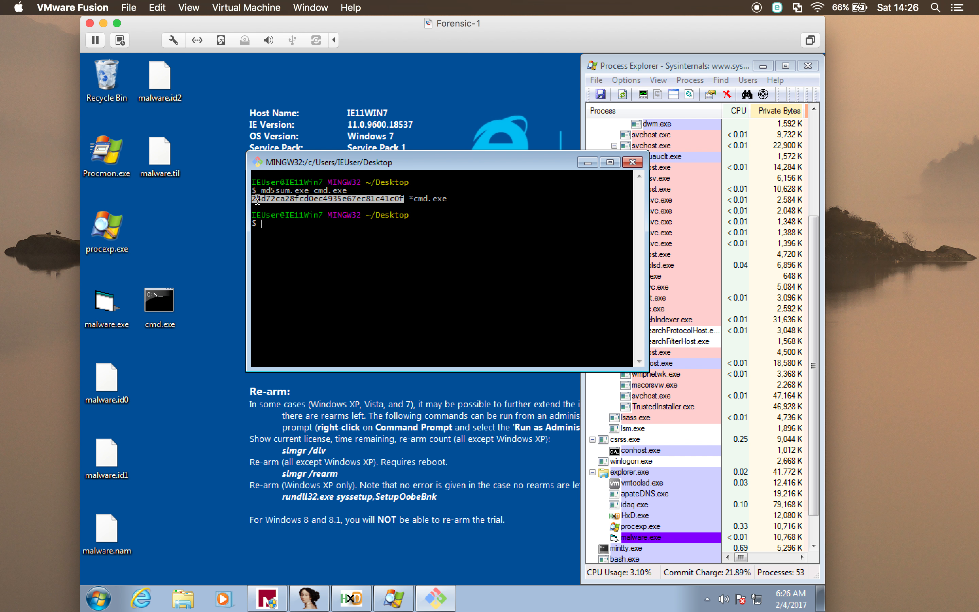
Run the cmd.exe copy from the desktop and close its console window.
click(184, 368)
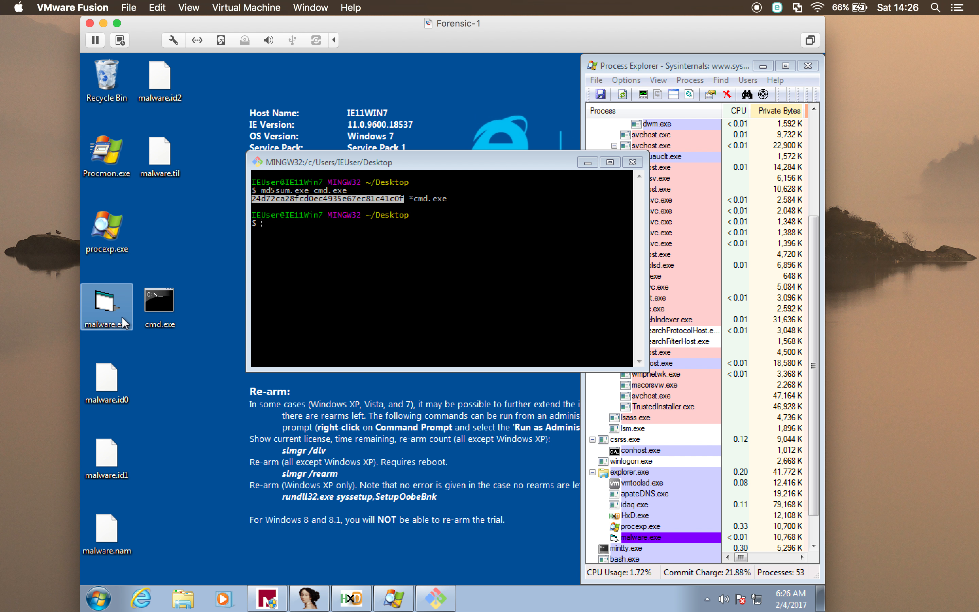
double_click(162, 306)
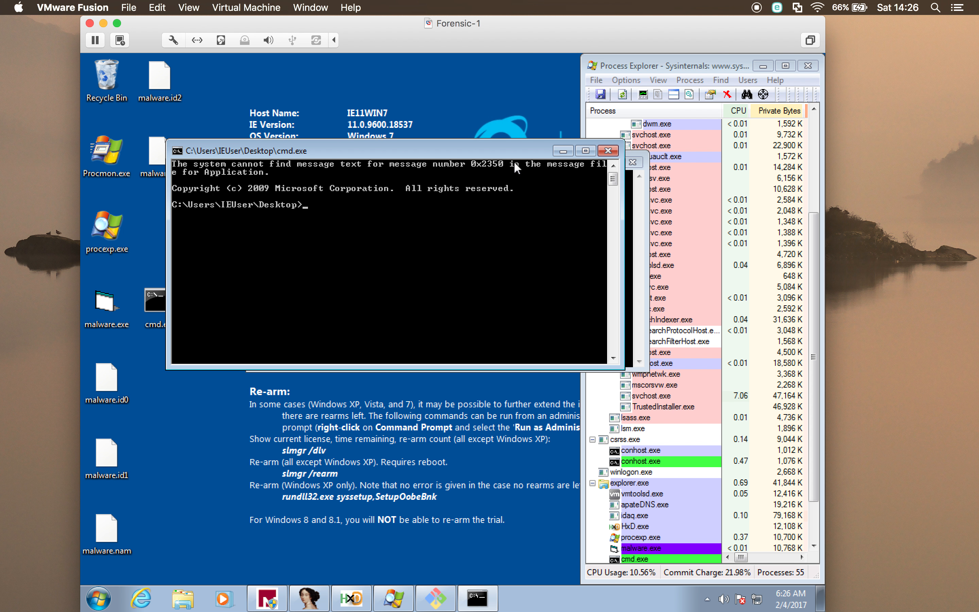
click(608, 150)
Rerun md5sum.exe on the desktop cmd.exe four times in Git Bash to check for a hash change.
click(451, 290)
key(Up)
key(Return)
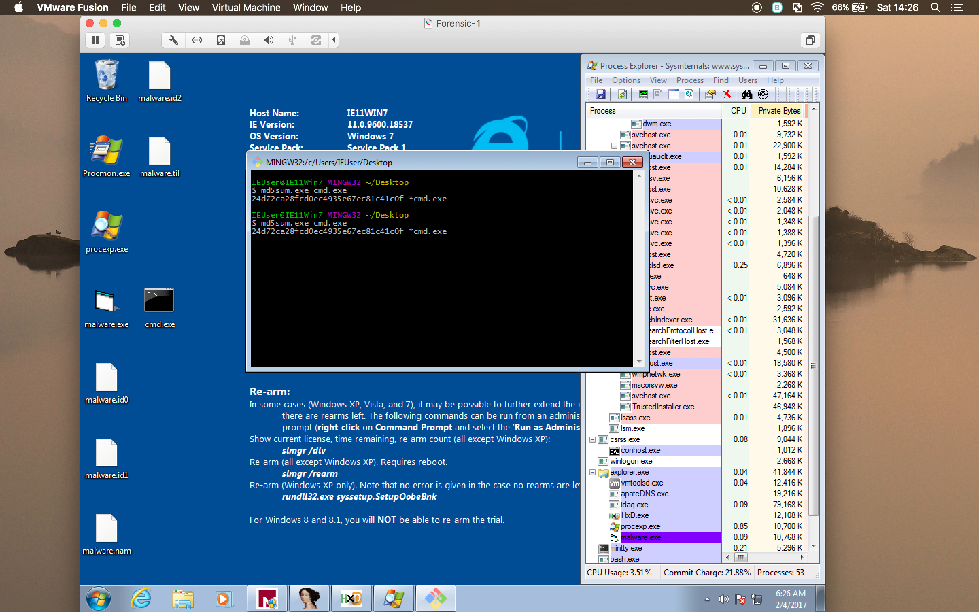
key(Up)
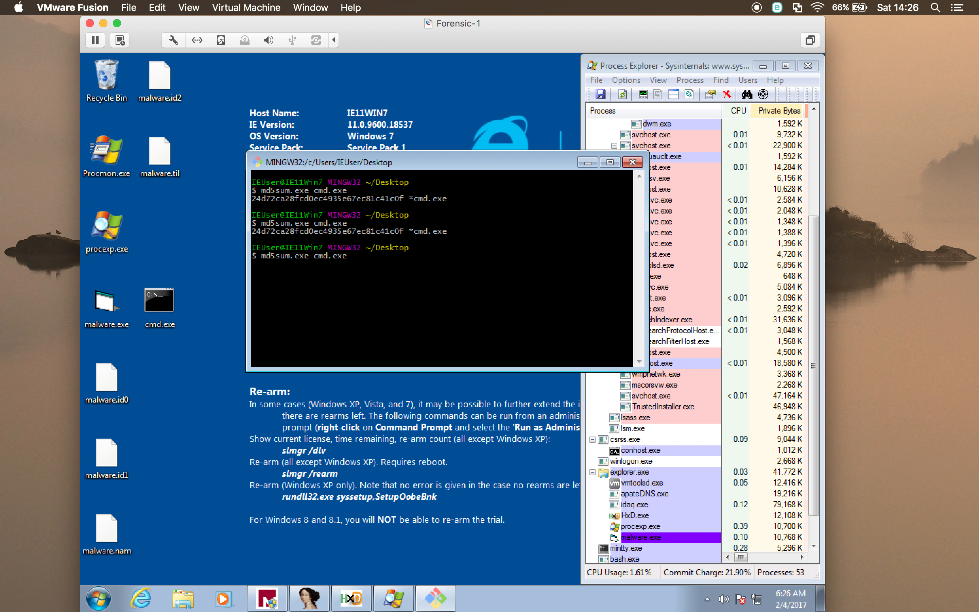
key(Return)
key(Up)
key(Return)
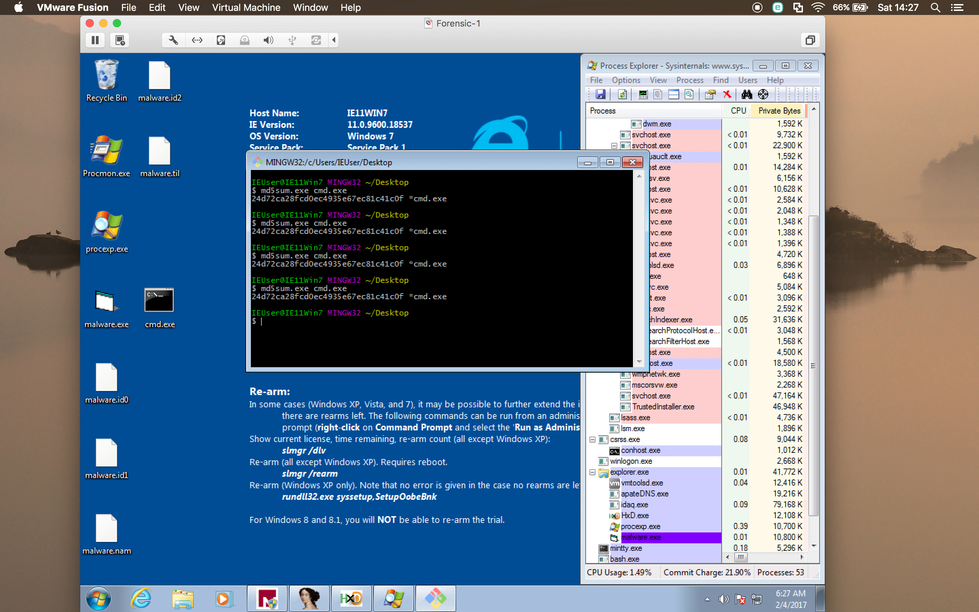
key(Up)
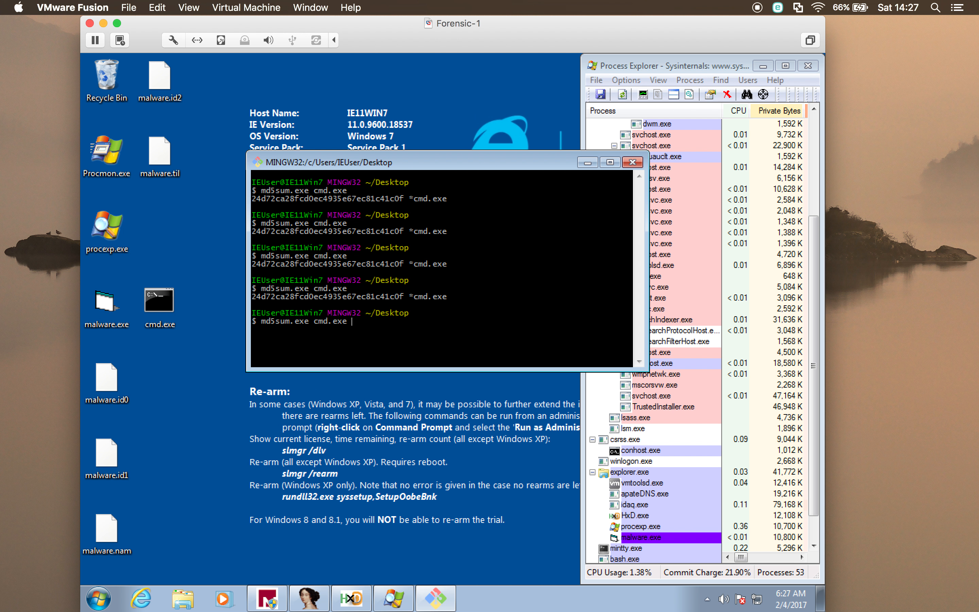
key(Return)
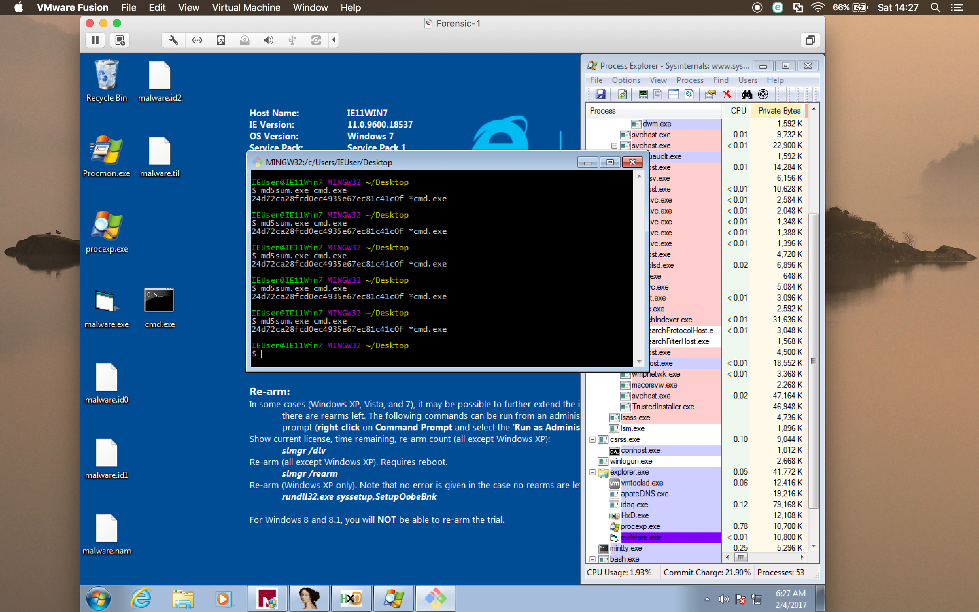
Move the desktop copy of cmd.exe to the Recycle Bin.
click(149, 304)
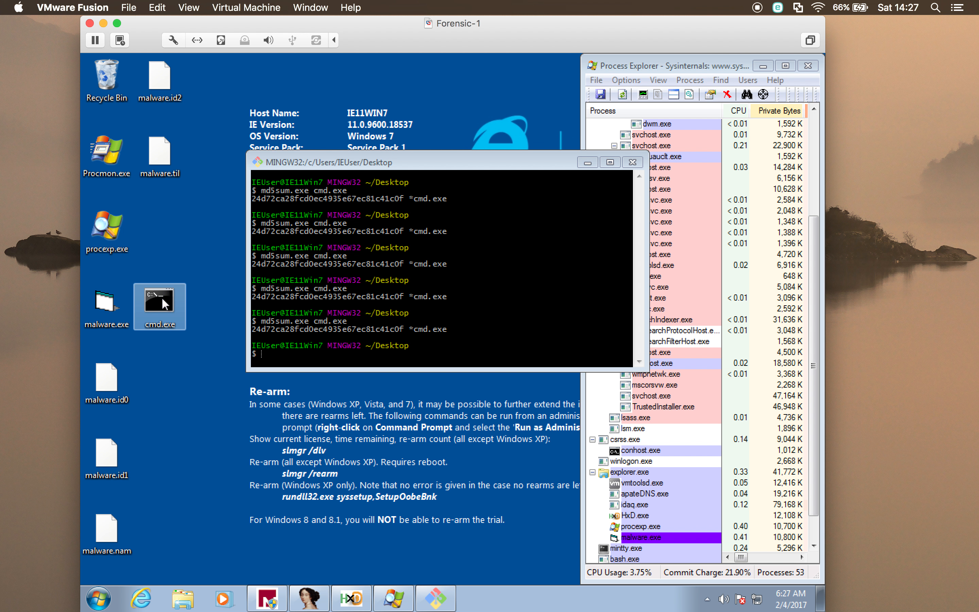
drag(161, 298, 106, 78)
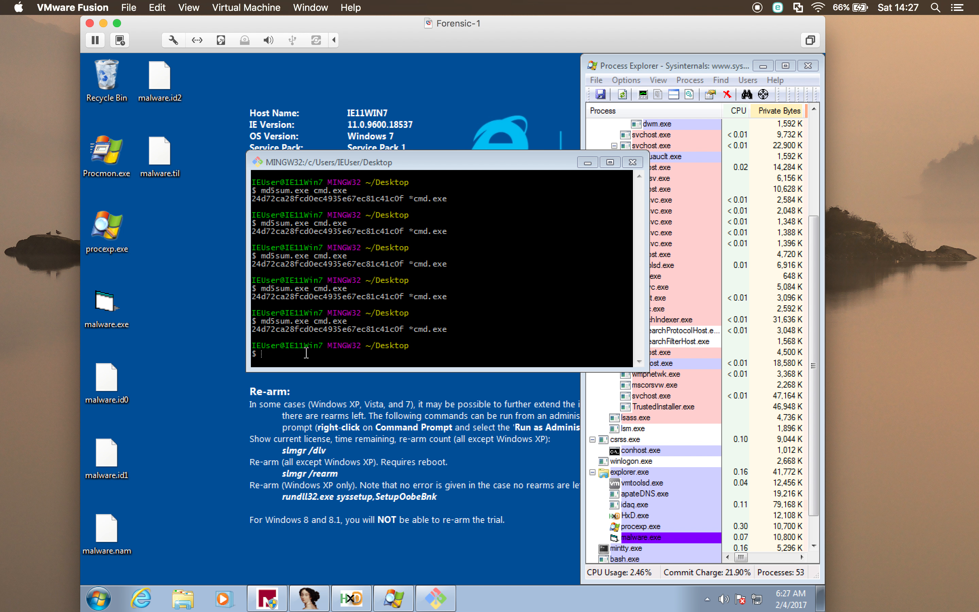
Change the Git Bash working directory to the root of drive C: and start another cd command.
click(394, 336)
text(cd )
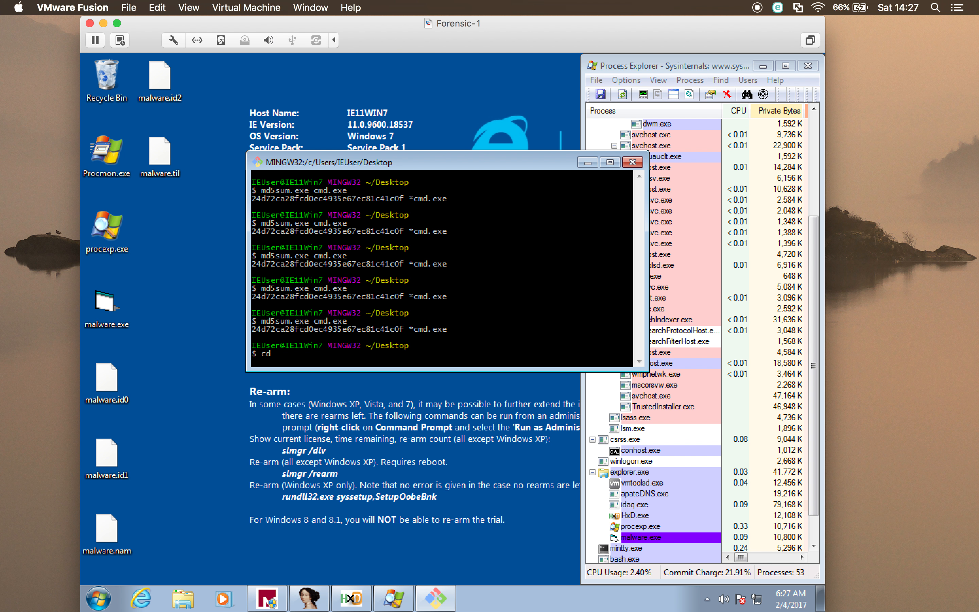
text(c:)
key(Return)
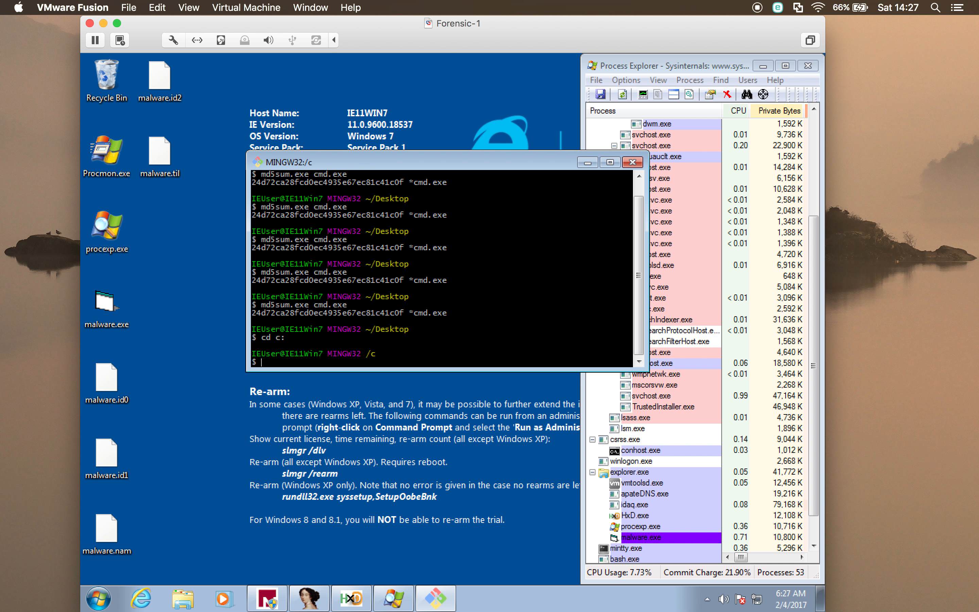
text(cd)
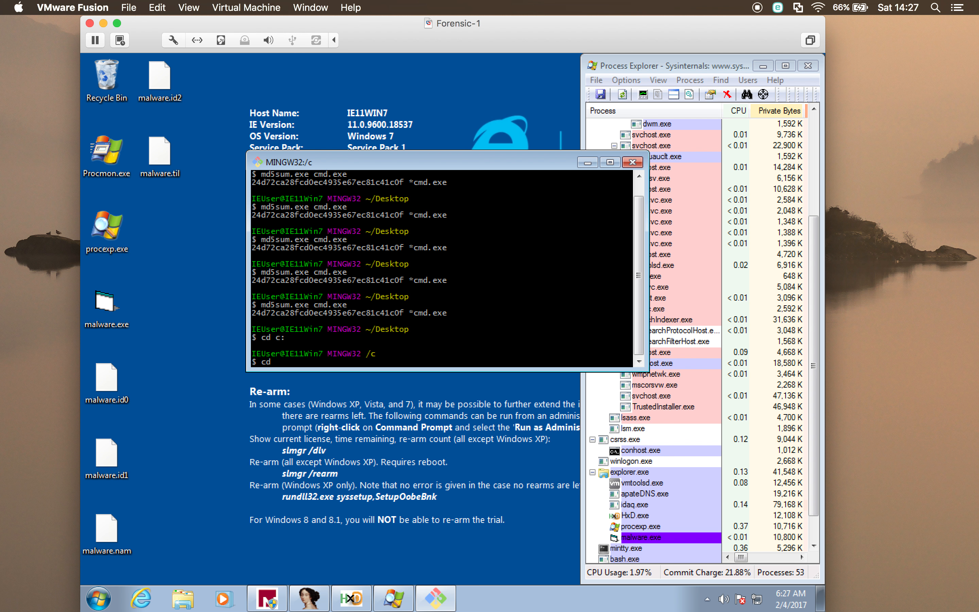
text( Sy)
key(Tab)
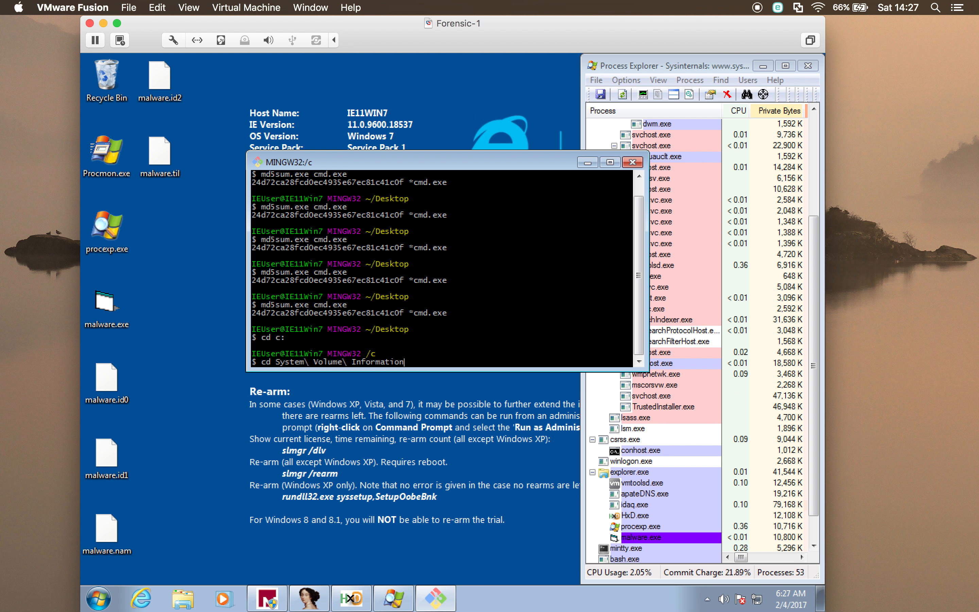
key(BackSpace)
key(BackSpace)
key(BackSpace)
key(BackSpace)
key(BackSpace)
key(BackSpace)
key(BackSpace)
key(BackSpace)
key(BackSpace)
key(BackSpace)
key(BackSpace)
key(BackSpace)
key(BackSpace)
key(BackSpace)
key(BackSpace)
key(BackSpace)
key(BackSpace)
key(BackSpace)
key(BackSpace)
key(BackSpace)
Complete the cd command with Windows/System32/ and run it to enter that folder.
text(Win)
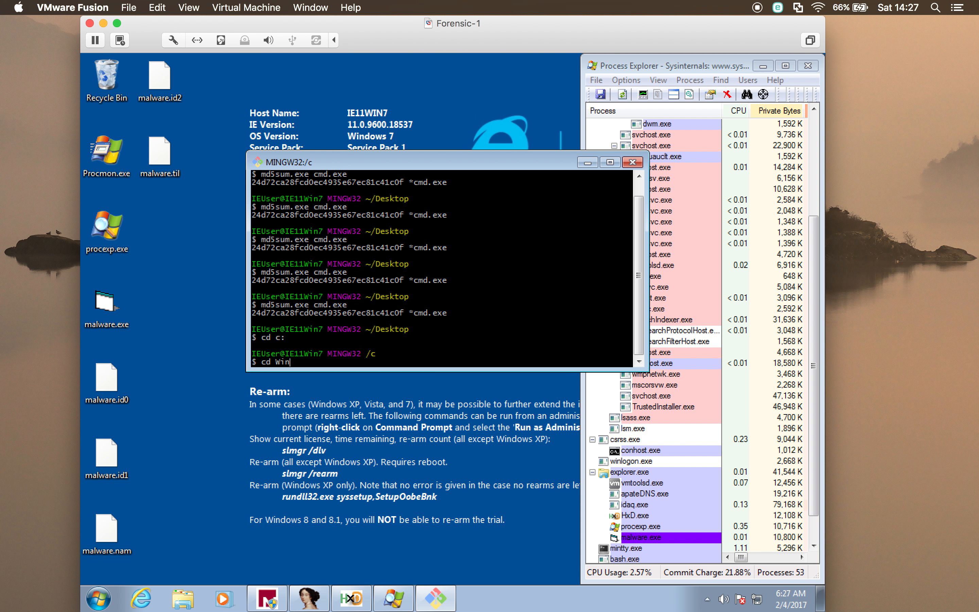
key(Tab)
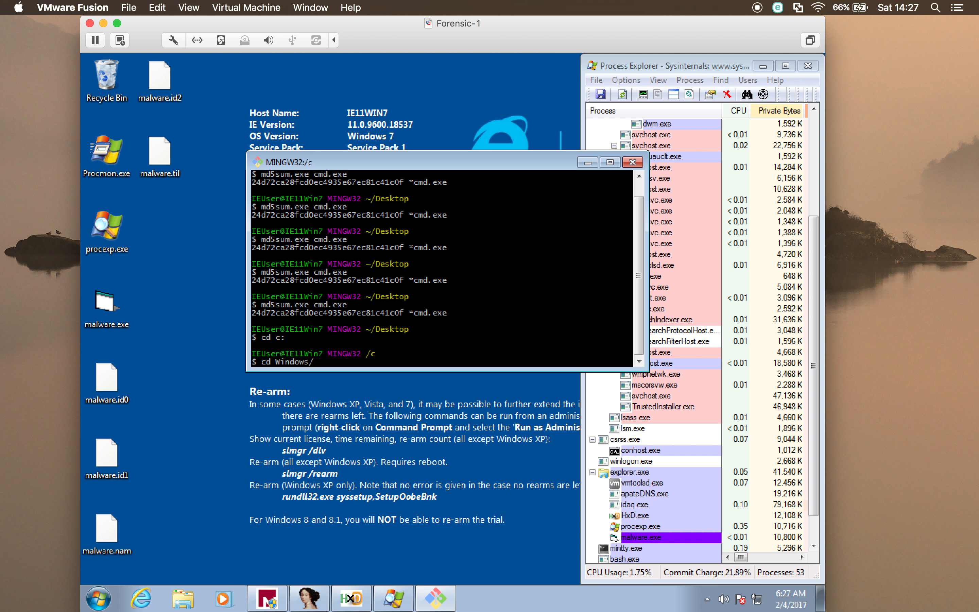
text(system32)
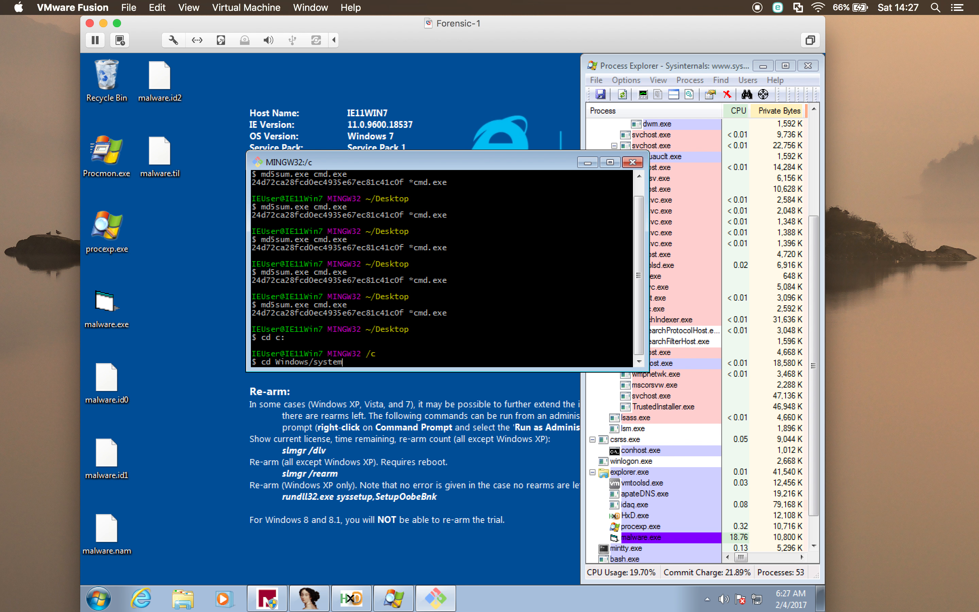
key(Tab)
key(Return)
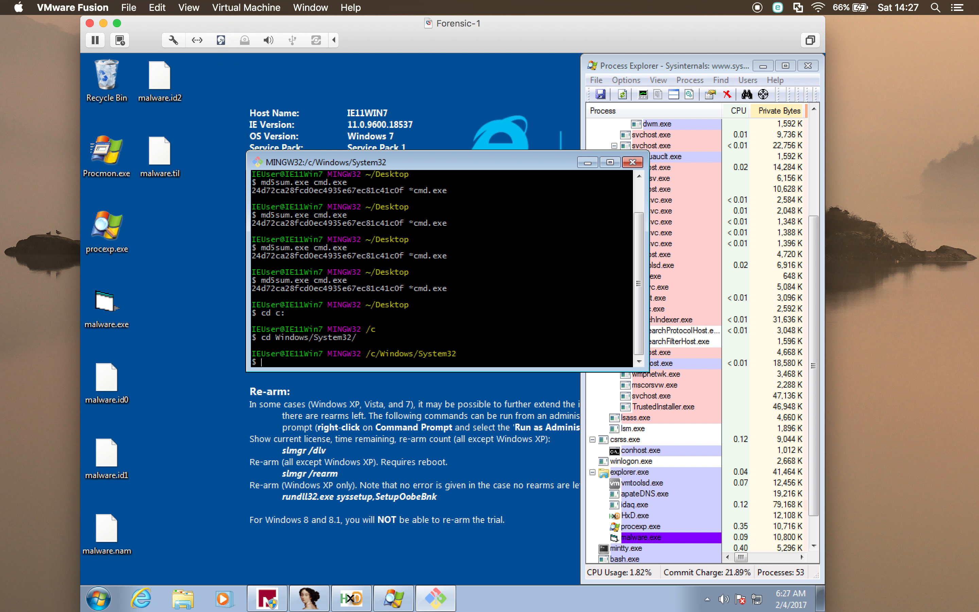
Compute the MD5 hash of the System32 cmd.exe with md5sum.exe and compare it with the desktop copy's hash.
key(Up)
key(Up)
key(Up)
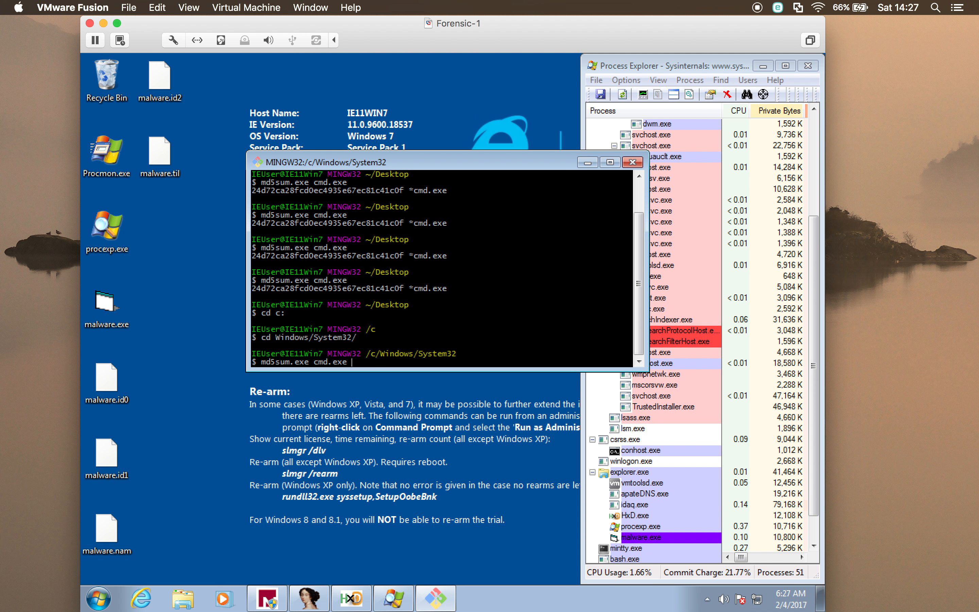
key(Return)
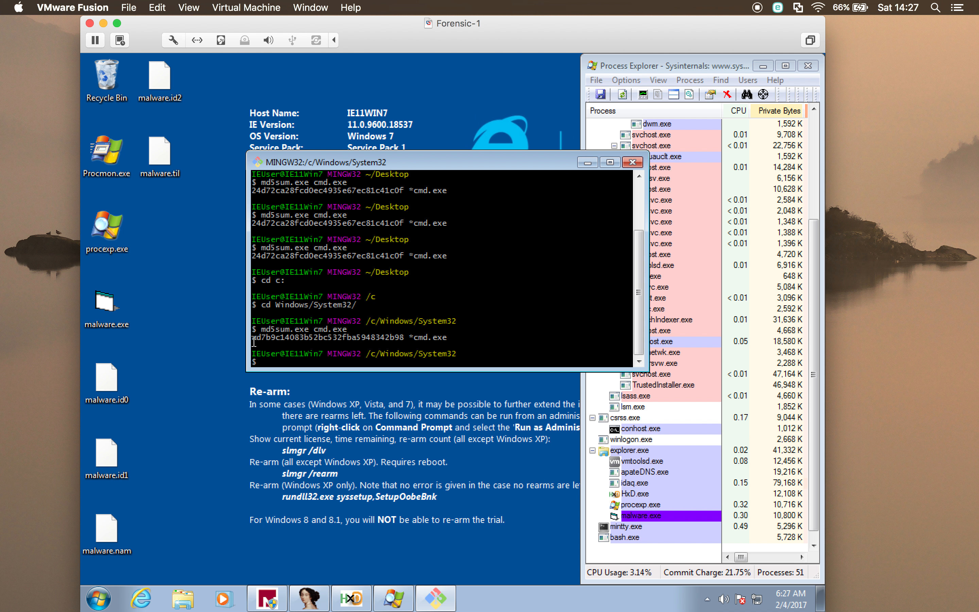
drag(254, 343, 394, 342)
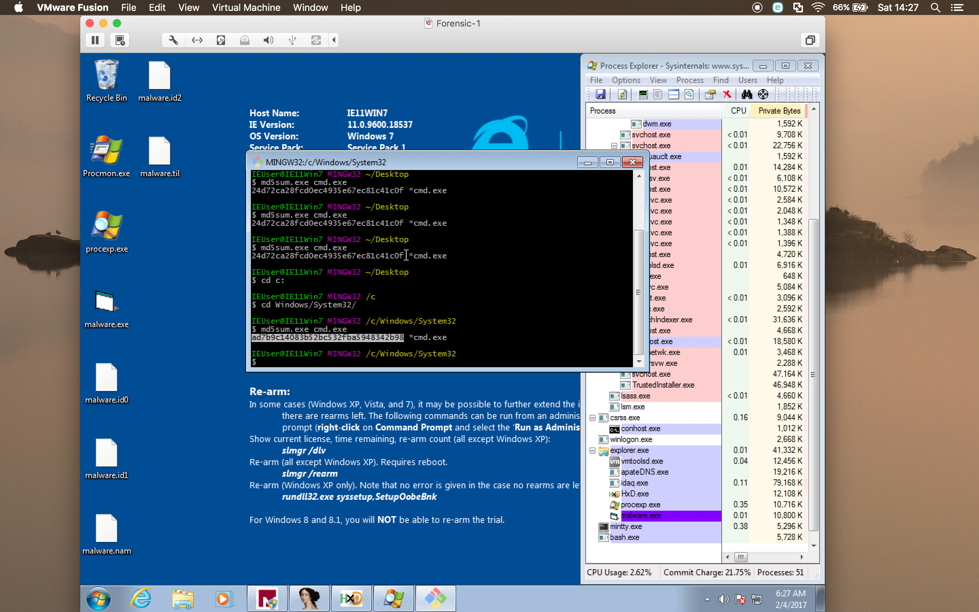
click(379, 254)
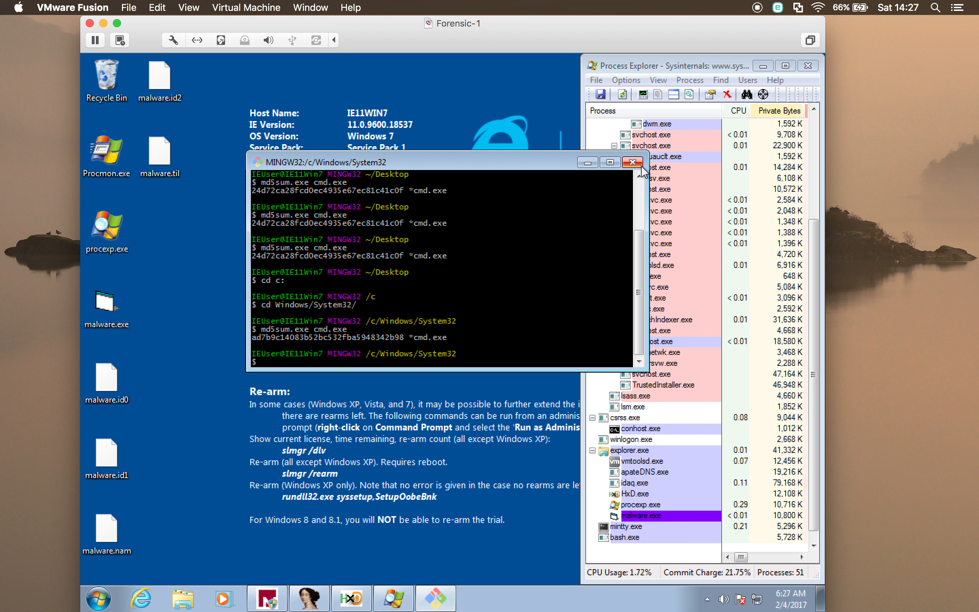
Extract testprogram.zip from the Downloads folder into a testprogram subfolder there.
click(183, 599)
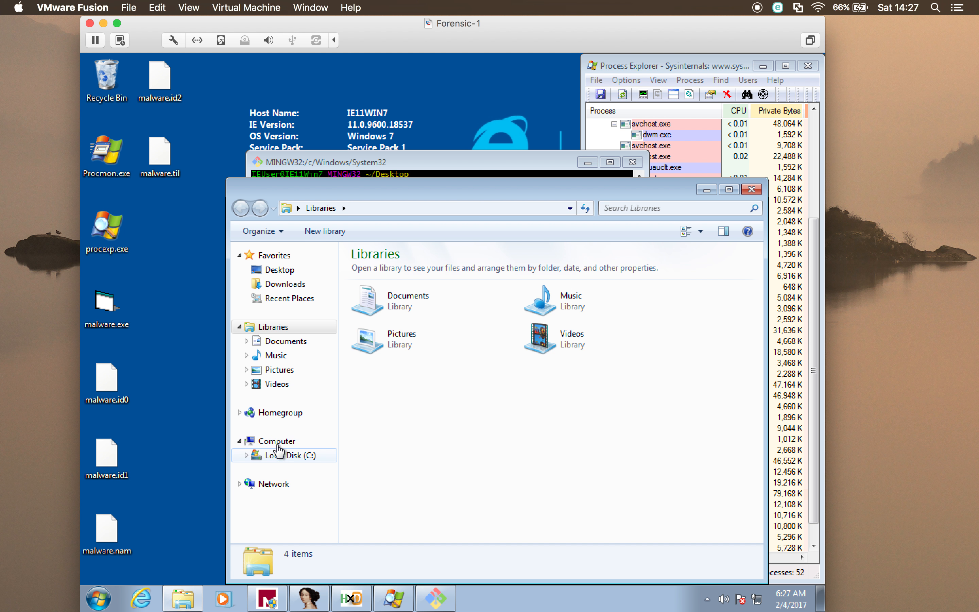
click(285, 283)
click(382, 313)
right_click(381, 312)
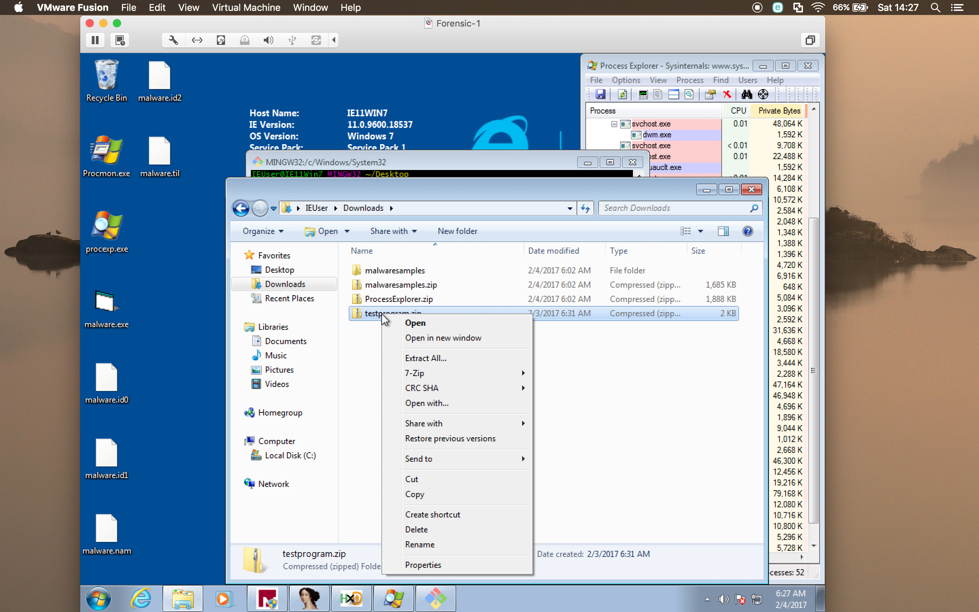
click(423, 358)
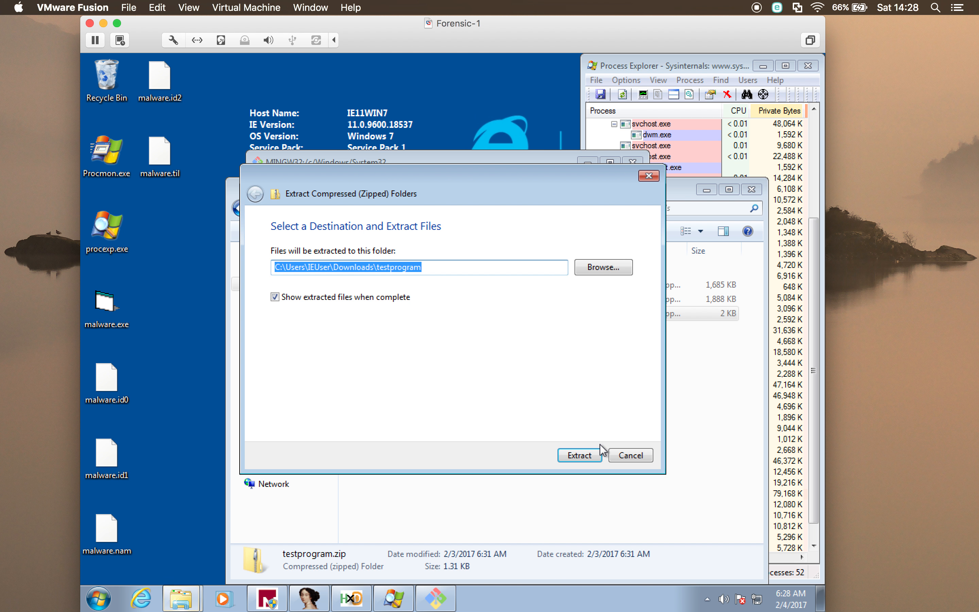
click(583, 454)
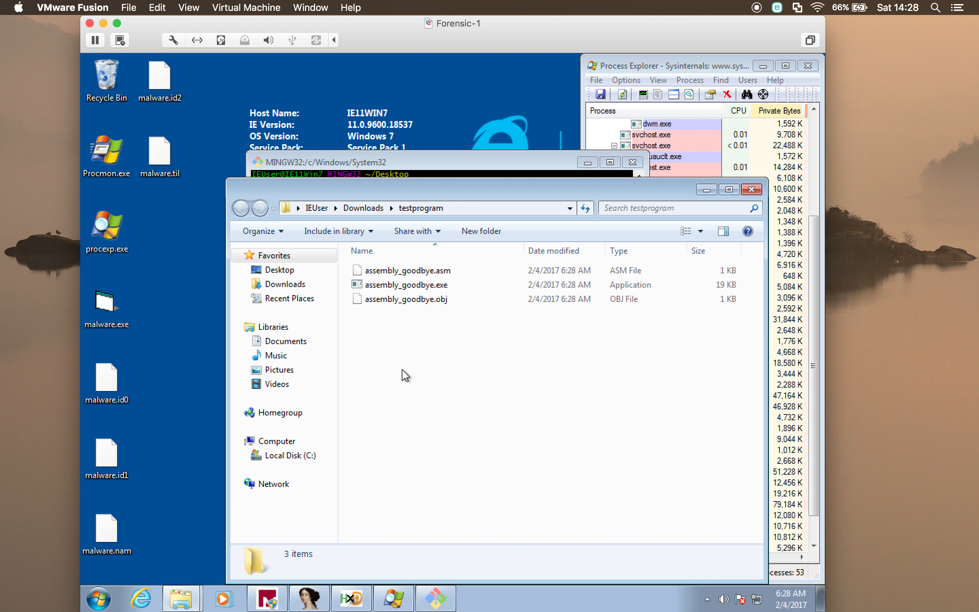
Open Git Bash in the testprogram folder and compute the MD5 hash of assembly_goodbye.exe with md5sum.exe.
right_click(405, 416)
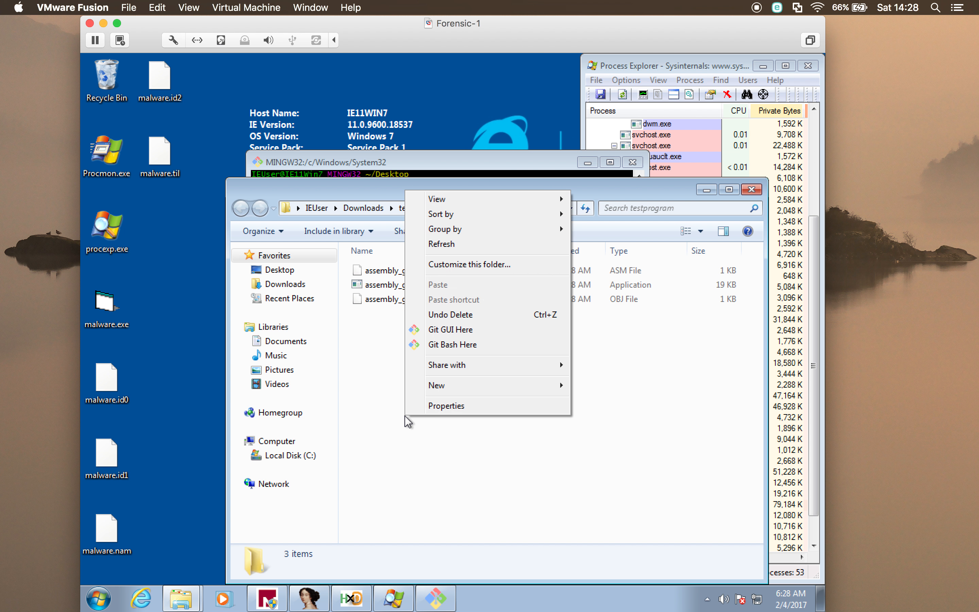
click(454, 344)
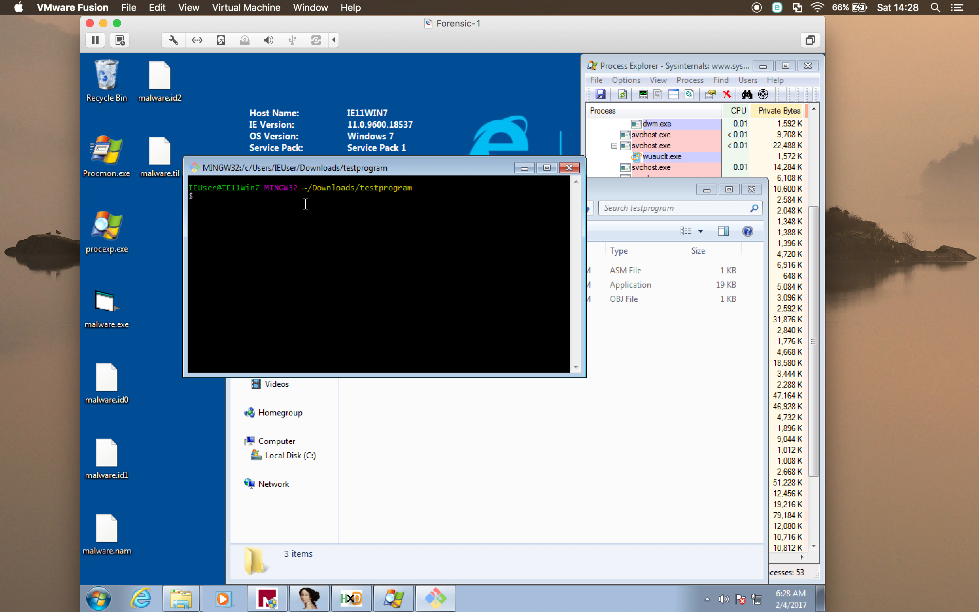
drag(391, 170, 474, 387)
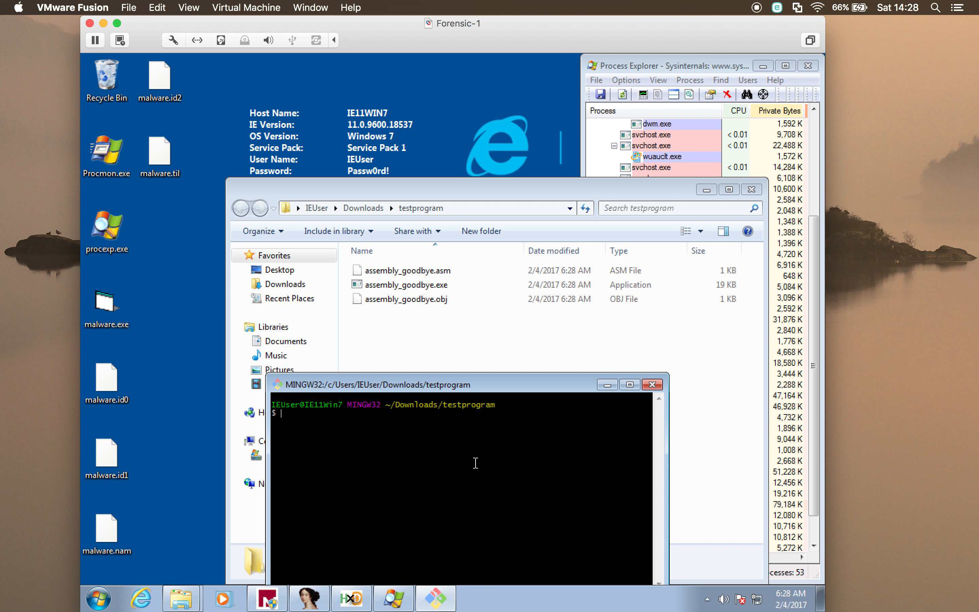
text(md5sum.exe as)
key(Tab)
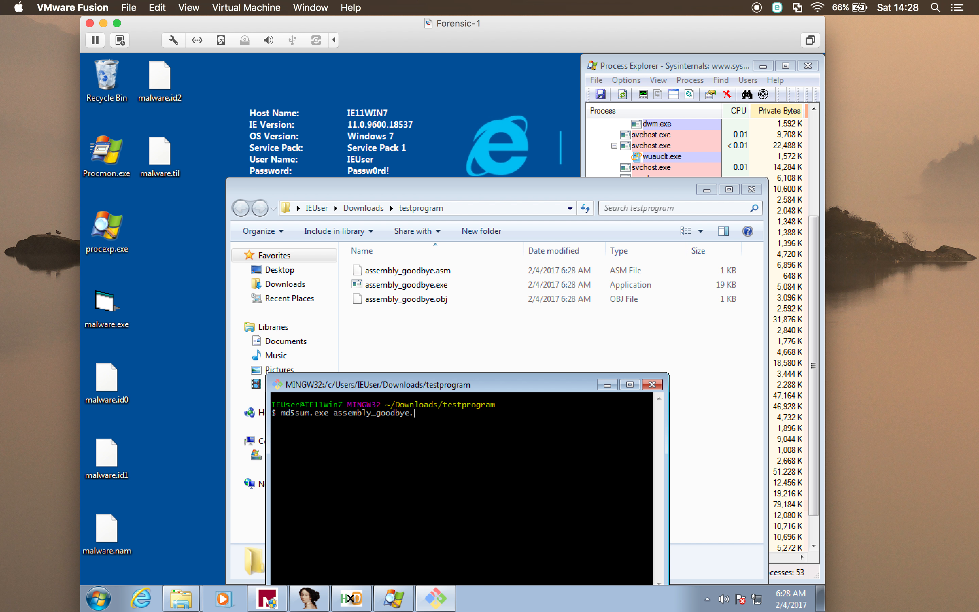
text(e)
key(Tab)
key(Return)
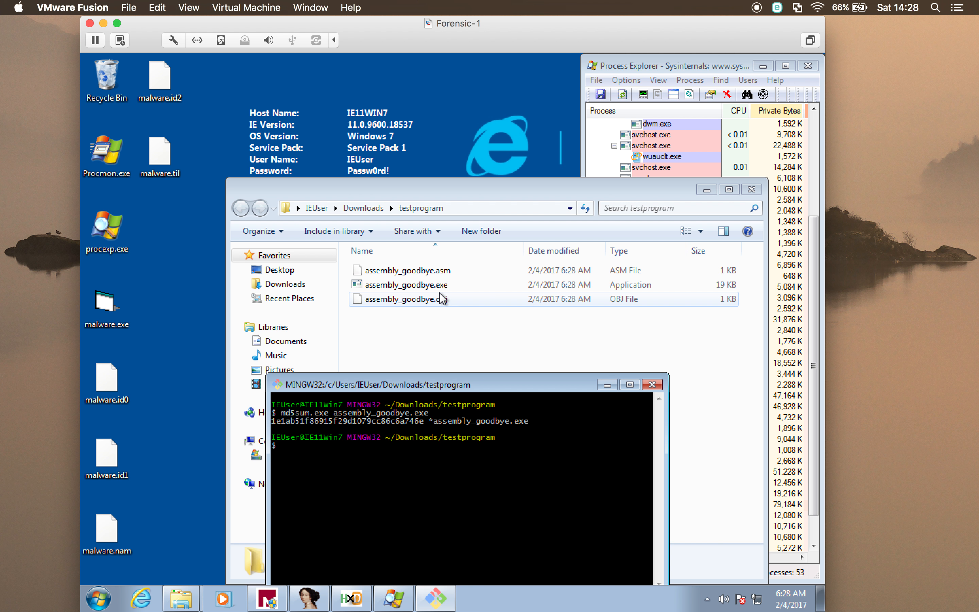
Run assembly_goodbye.exe despite the security warning and dismiss its message box.
click(468, 284)
double_click(467, 283)
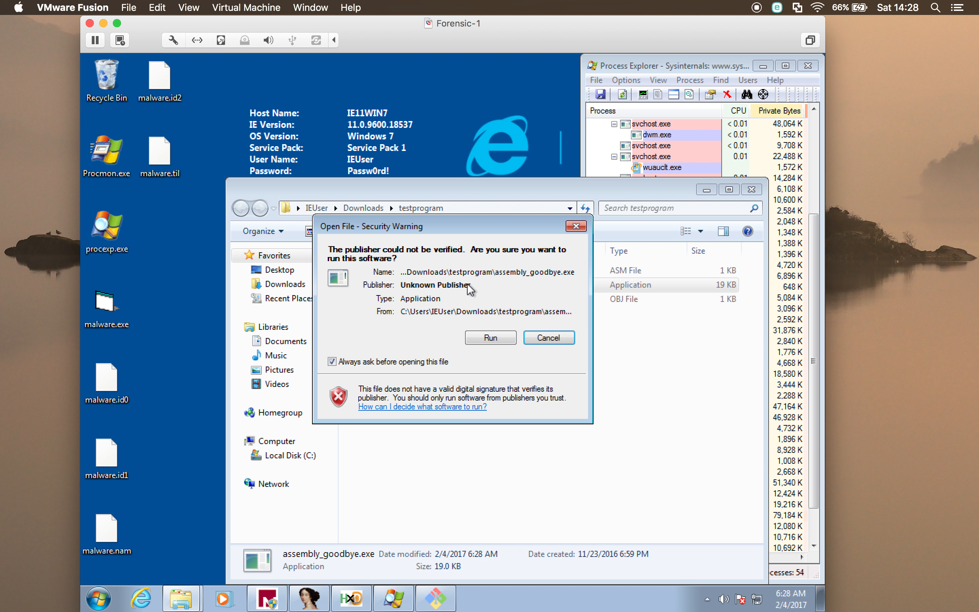
click(495, 335)
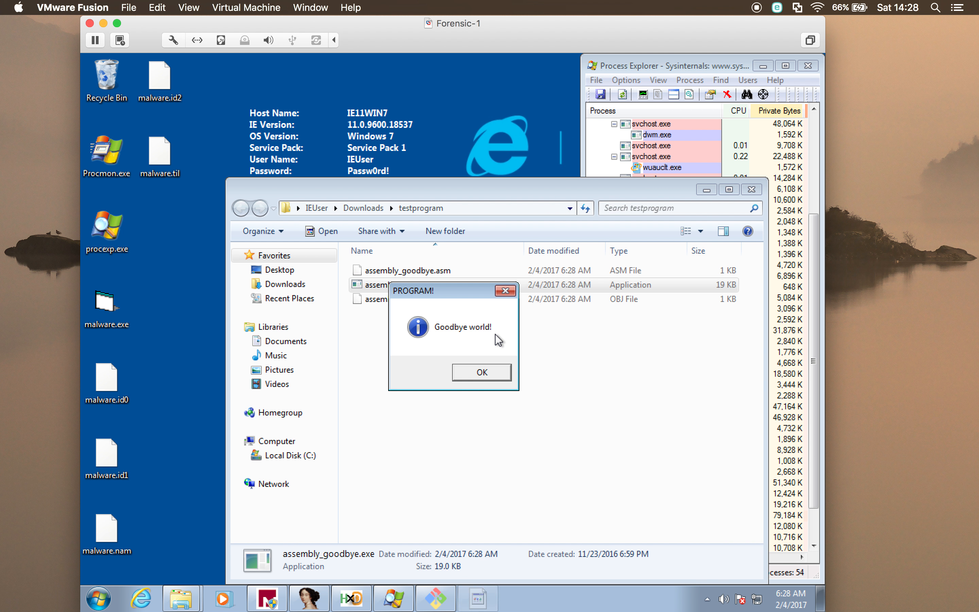
click(493, 370)
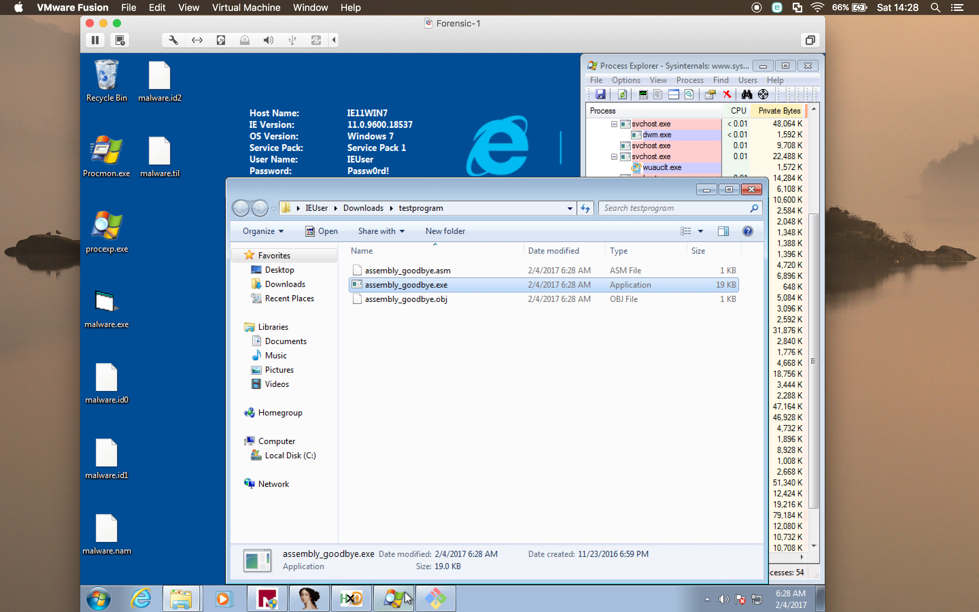
Recompute the MD5 hash of assembly_goodbye.exe twice in Git Bash to check whether running it changed the file.
click(435, 598)
key(Up)
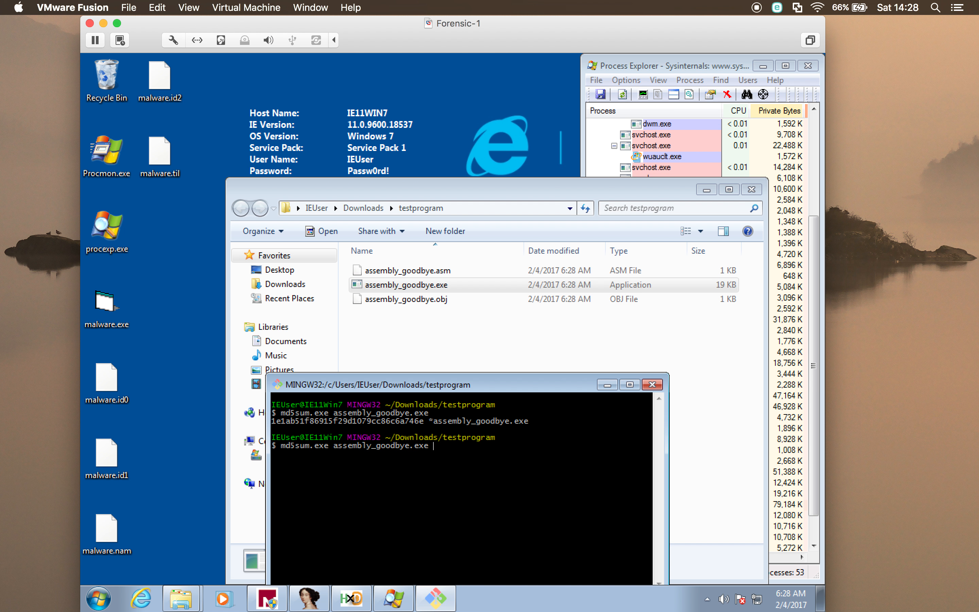
key(Return)
key(Up)
key(Return)
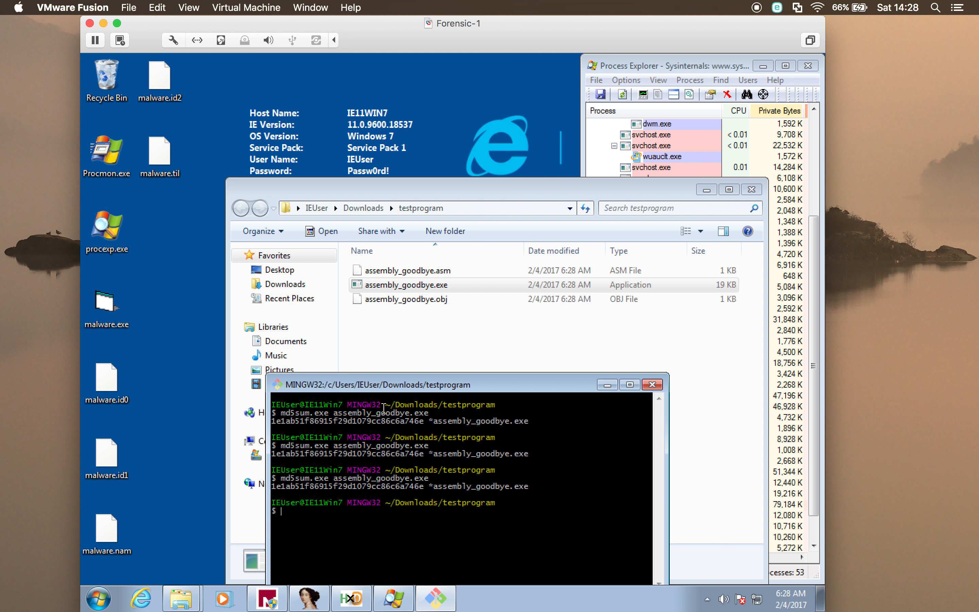
Change the Git Bash working directory to the root of drive C: and from there to Windows/System32/.
text(cd c:)
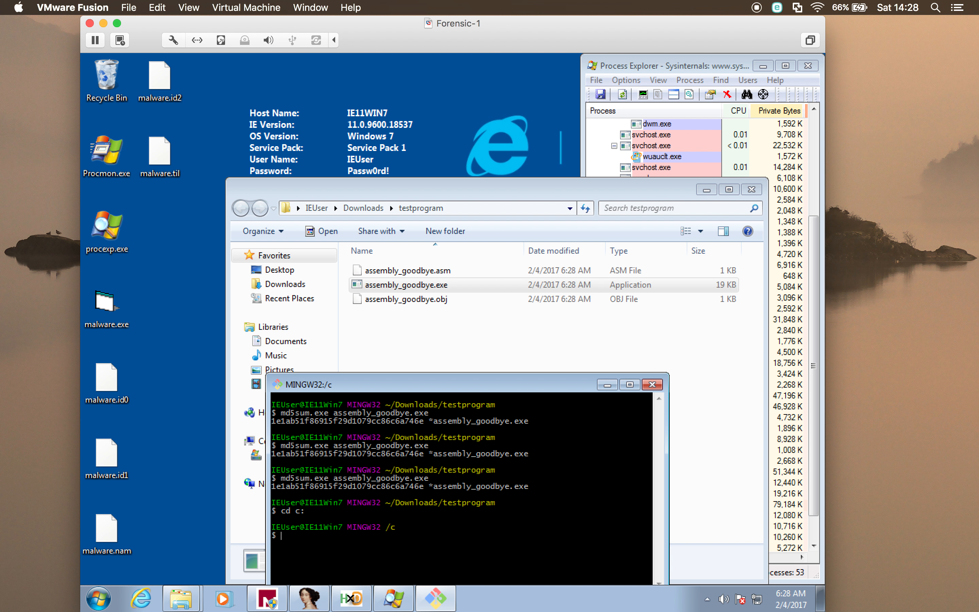
text(cd Windows/)
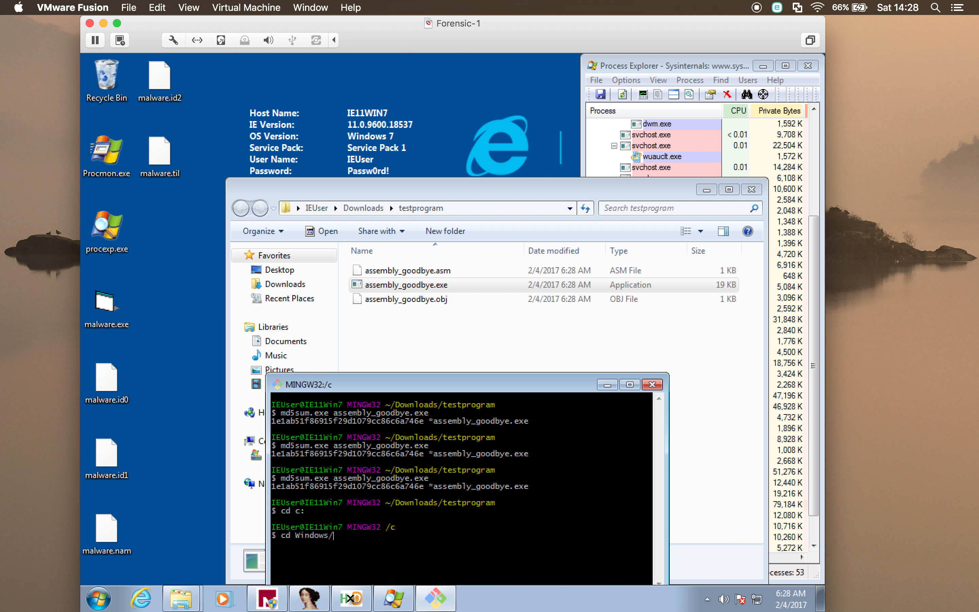
text(system)
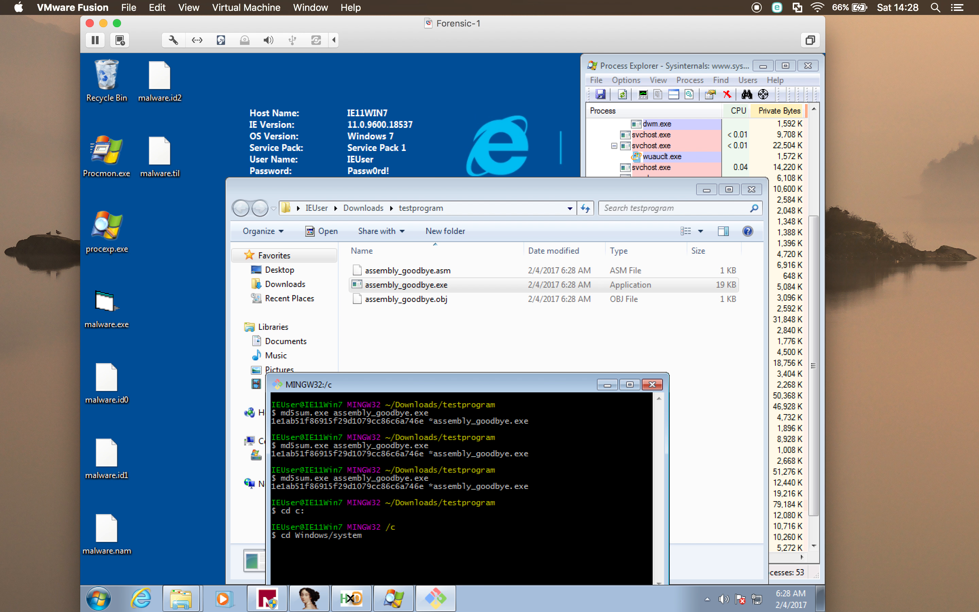
key(Tab)
key(Tab)
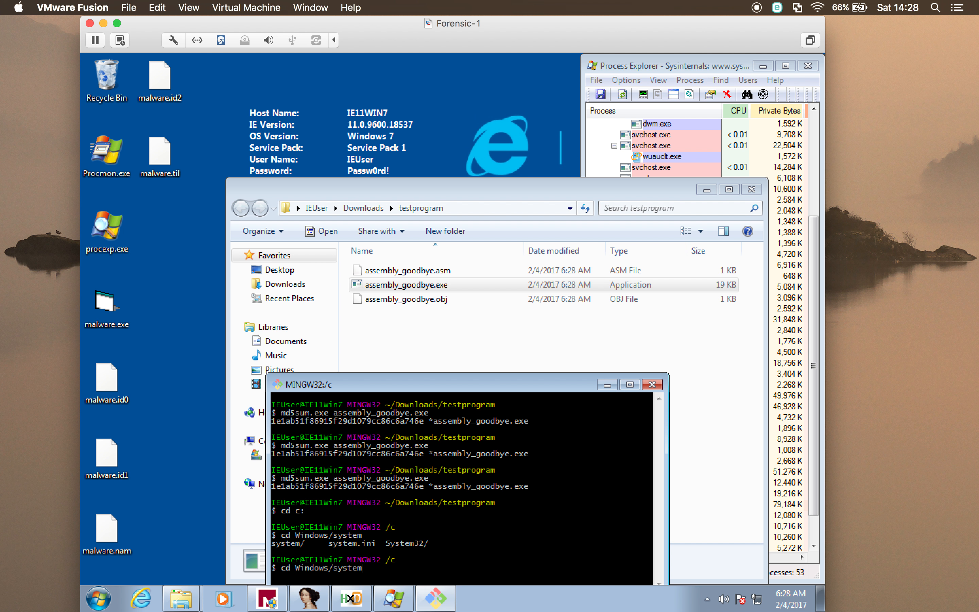
text(3)
key(Tab)
key(Return)
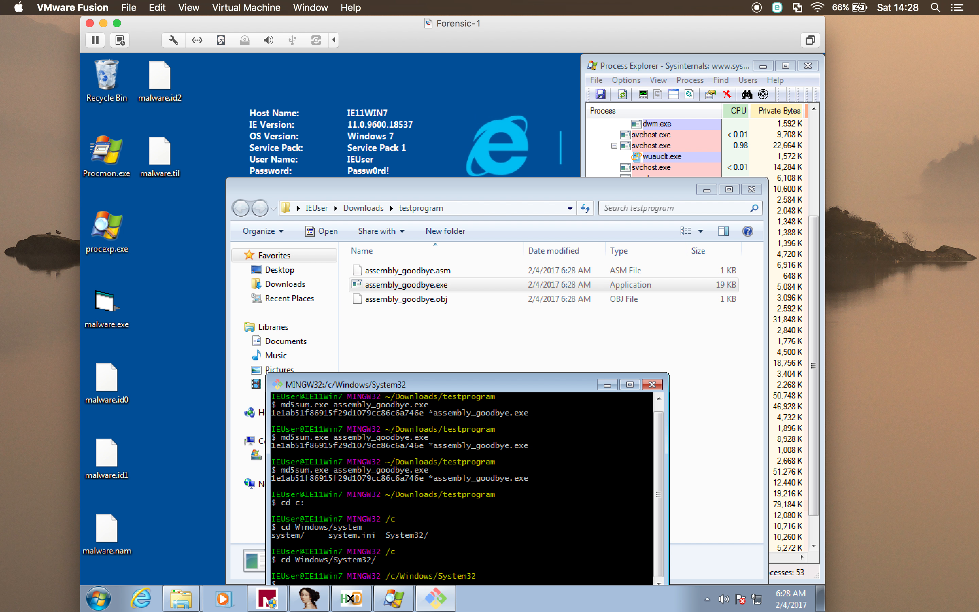
Compute the MD5 hash of the System32 cmd.exe with md5sum.exe.
text(md5)
key(Tab)
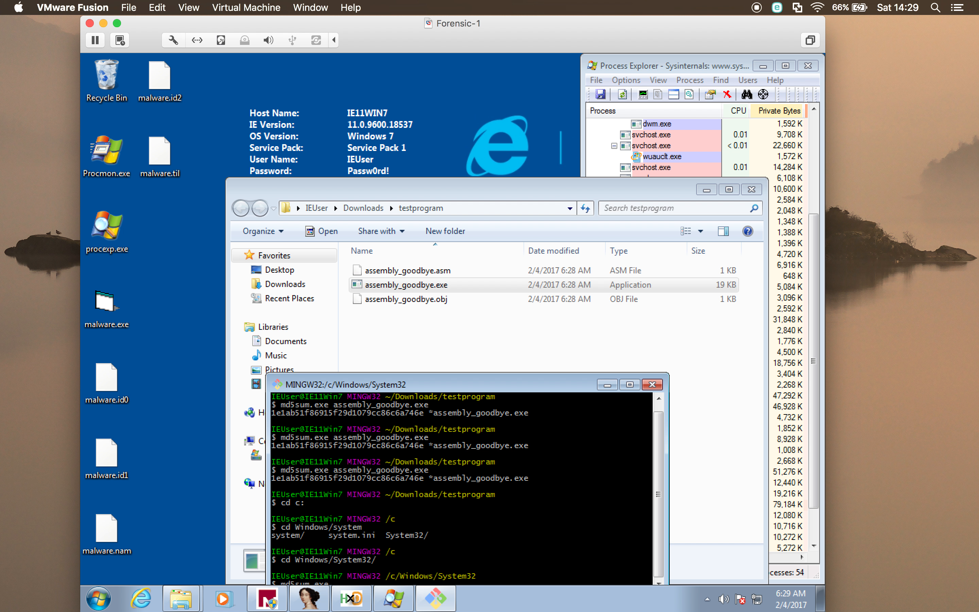
drag(479, 380, 451, 124)
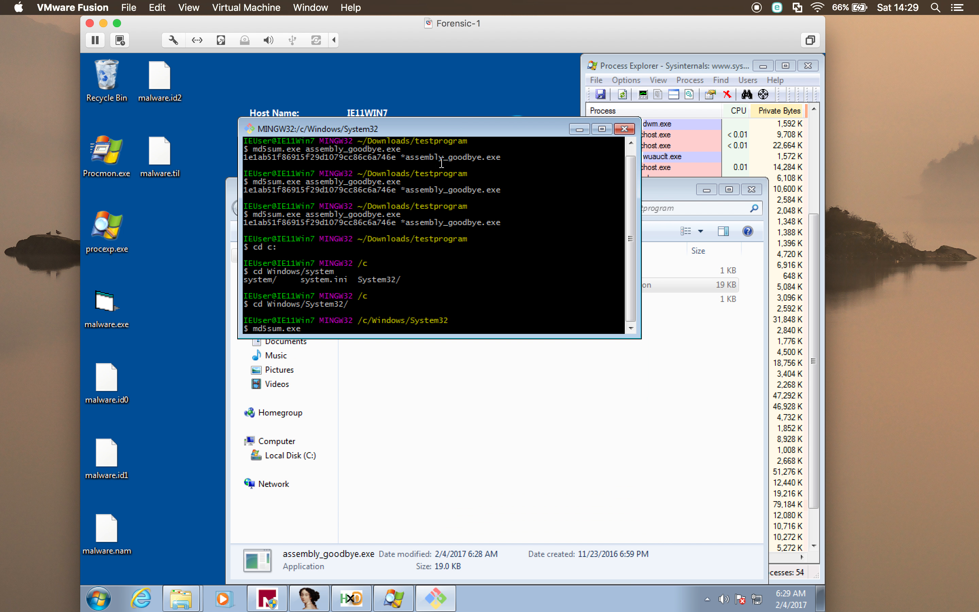
text(cmd.exe)
key(Return)
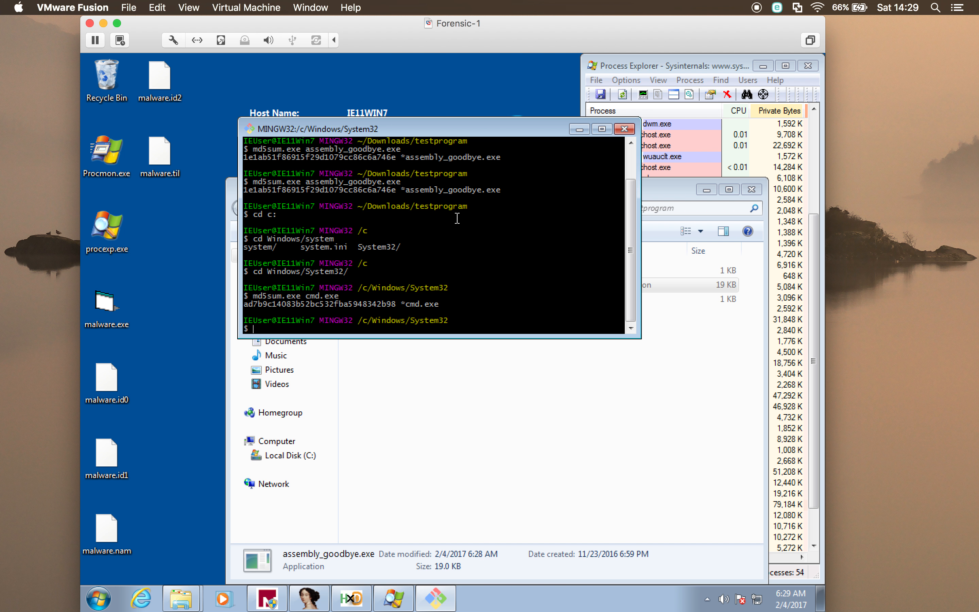
Browse to C:\Windows\System32 in the file manager, select cmd.exe and move the folder window aside to uncover Git Bash.
click(448, 382)
click(286, 461)
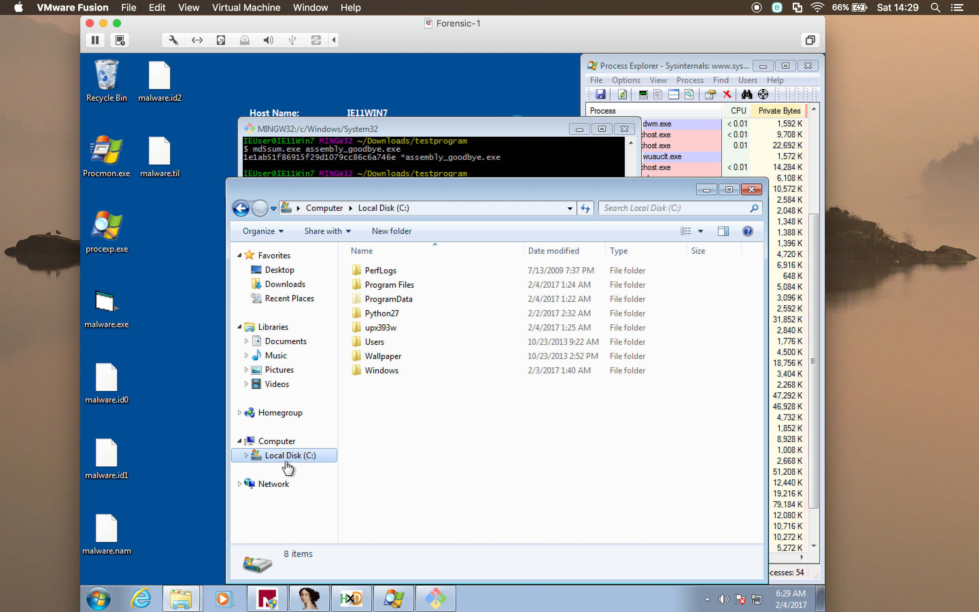
double_click(395, 369)
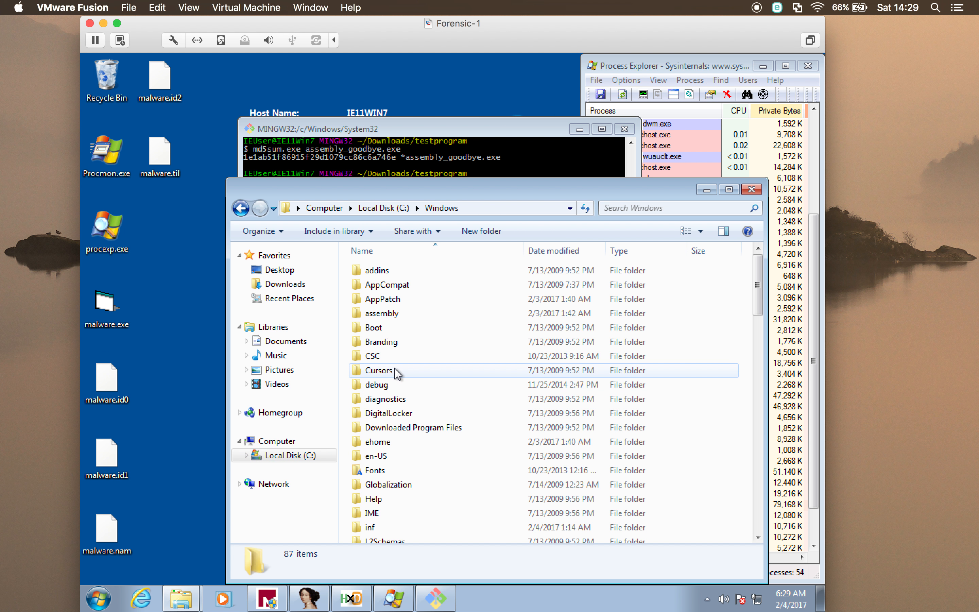
click(395, 399)
scroll(395, 399, down, 12)
click(395, 395)
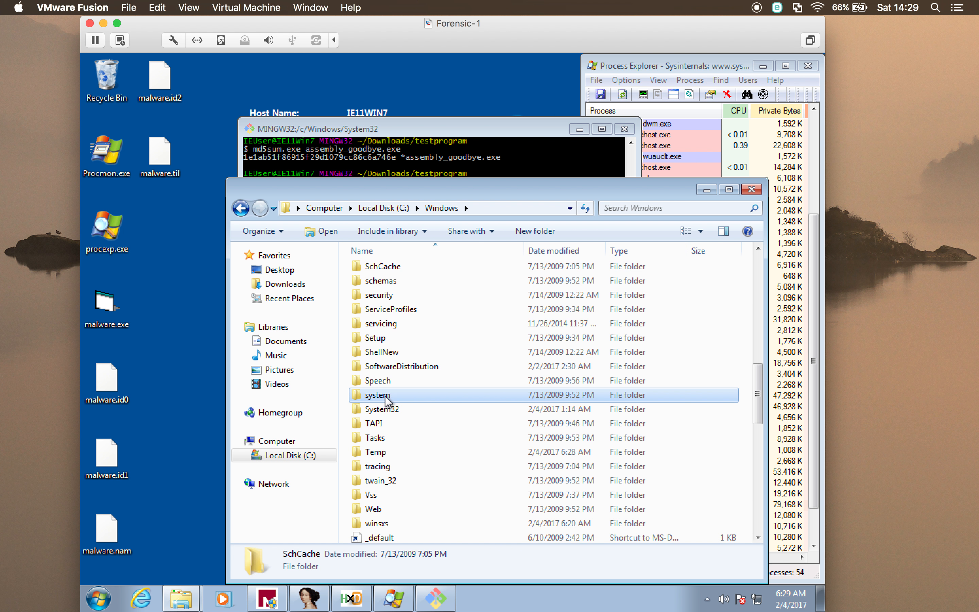
double_click(394, 409)
text(c_)
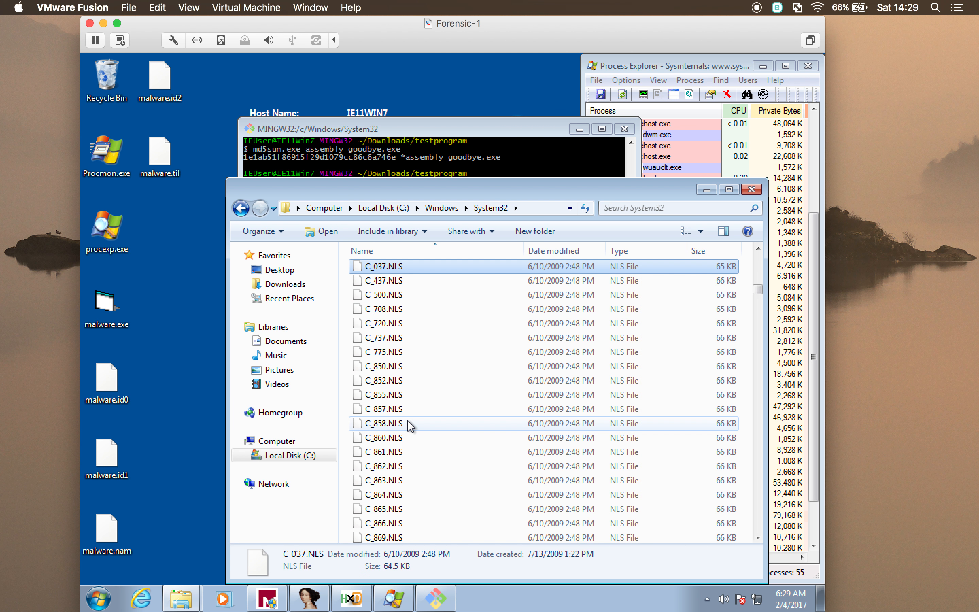
text(cmd)
drag(506, 197, 707, 206)
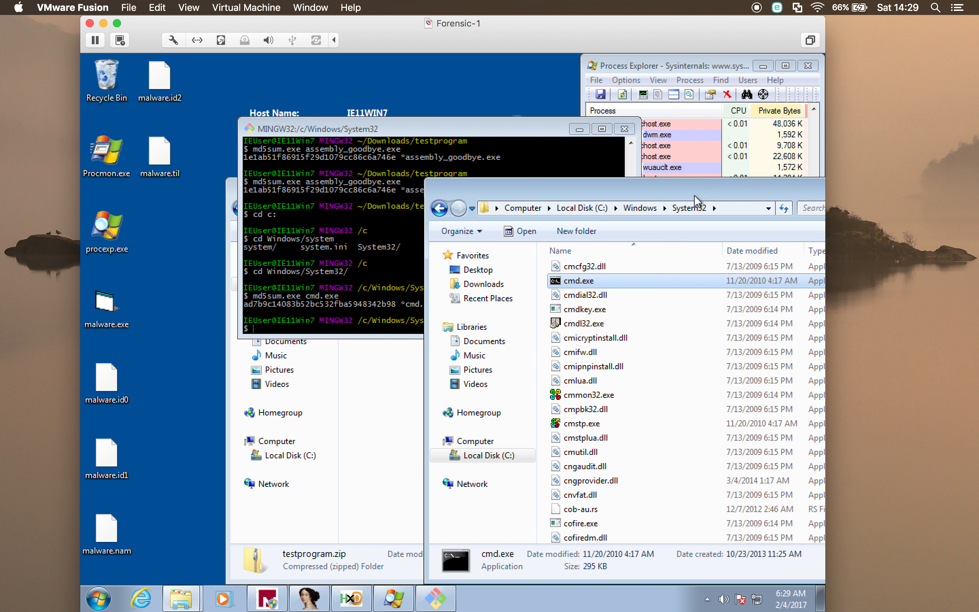
Launch cmd.exe from the System32 folder, close it, and recompute its MD5 hash twice in Git Bash.
double_click(621, 281)
click(533, 93)
click(343, 234)
key(Up)
key(Return)
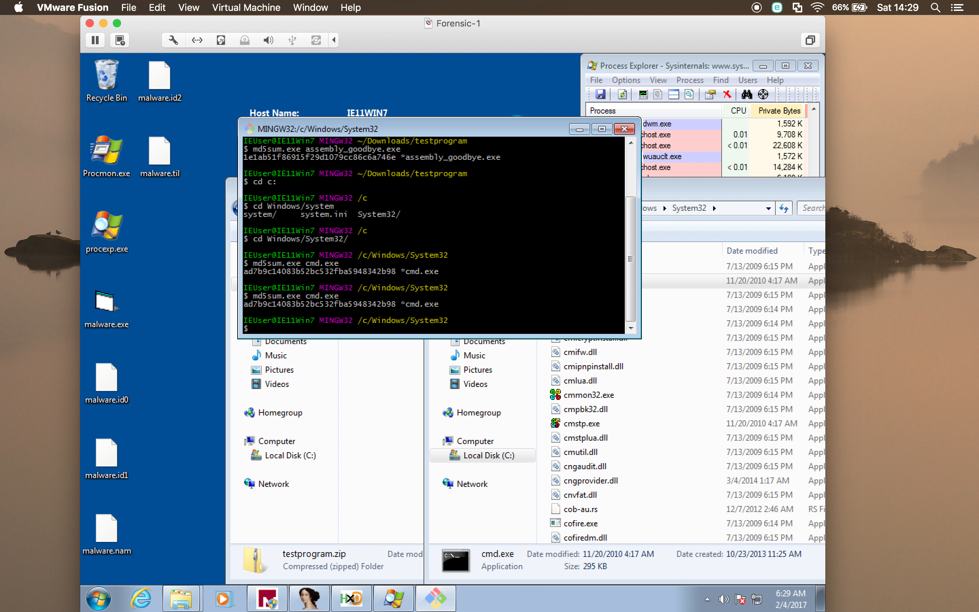
key(Up)
key(Return)
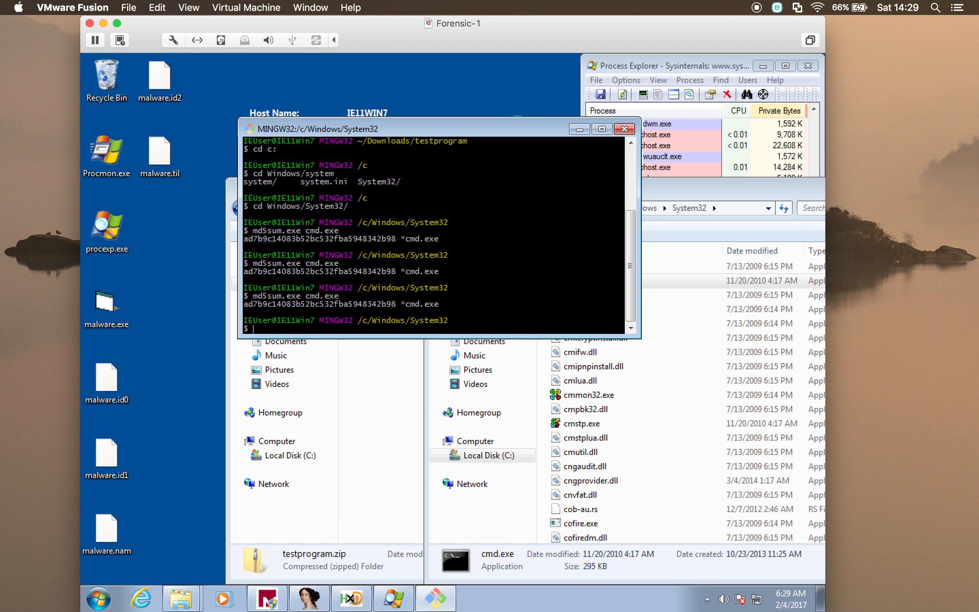
Check the file details of cmd.exe in the System32 folder window, and close that window.
click(684, 207)
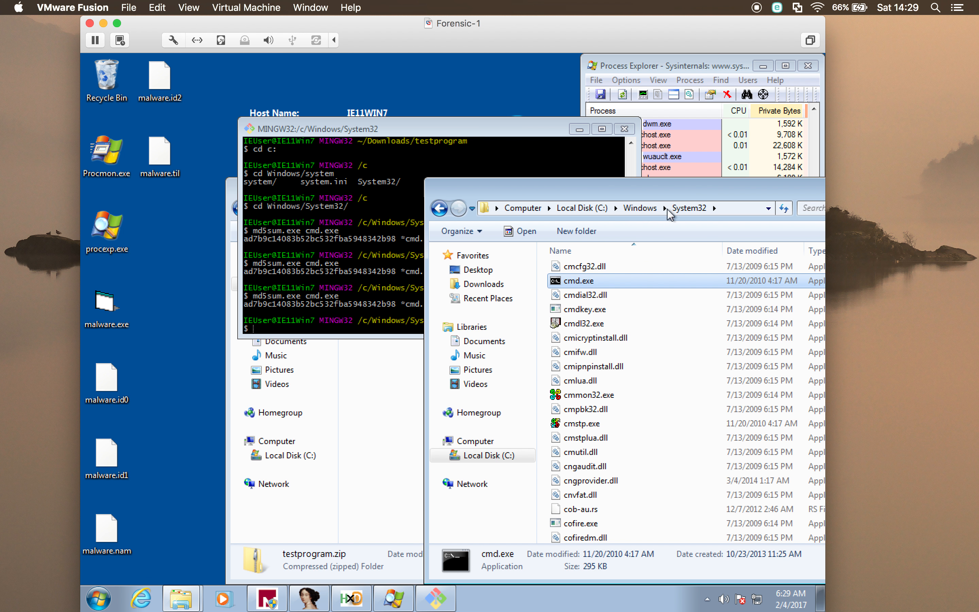
mouse_move(570, 281)
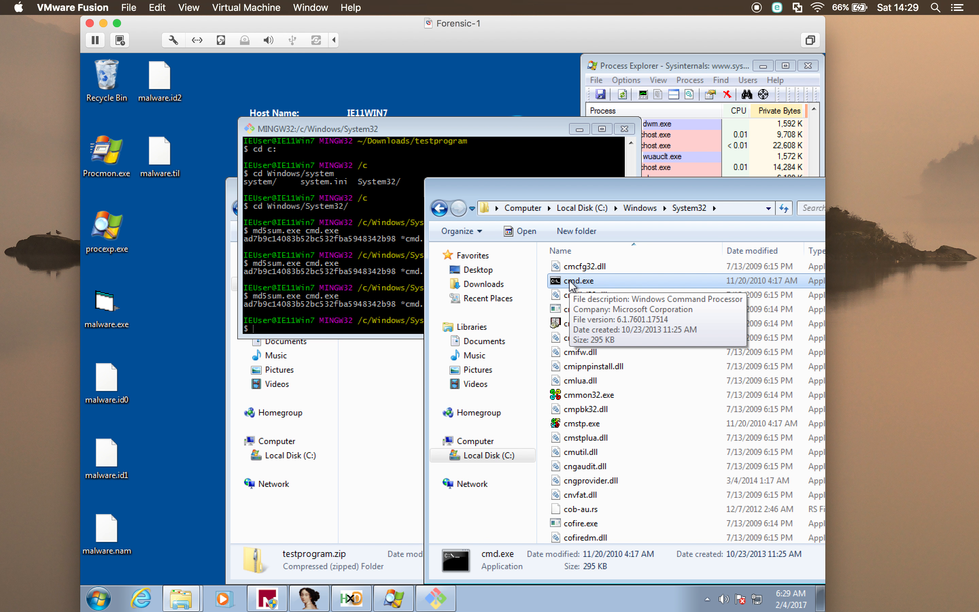
drag(687, 190, 502, 200)
click(764, 199)
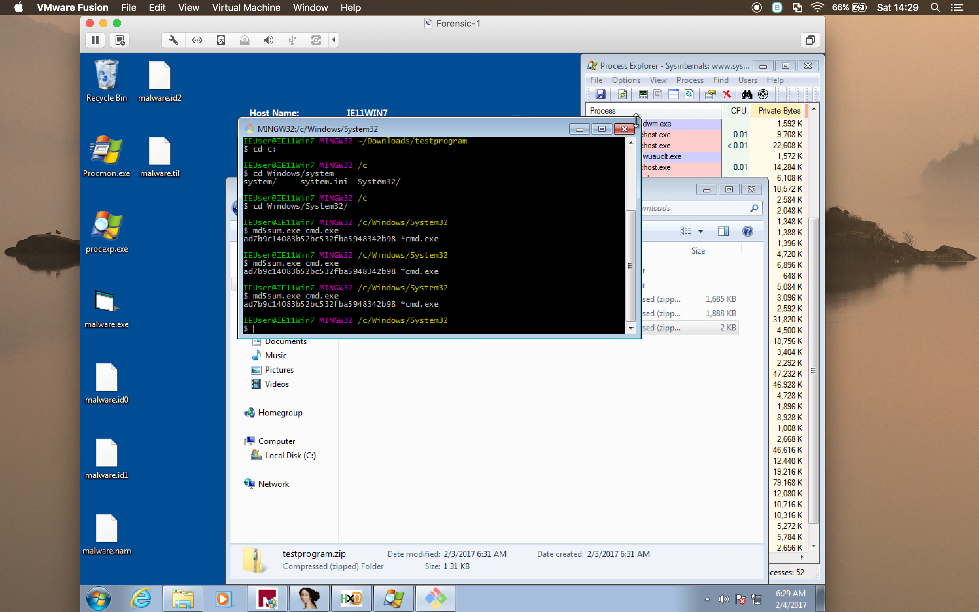
Close the Git Bash session in System32 and open a new Git Bash on the desktop.
click(624, 129)
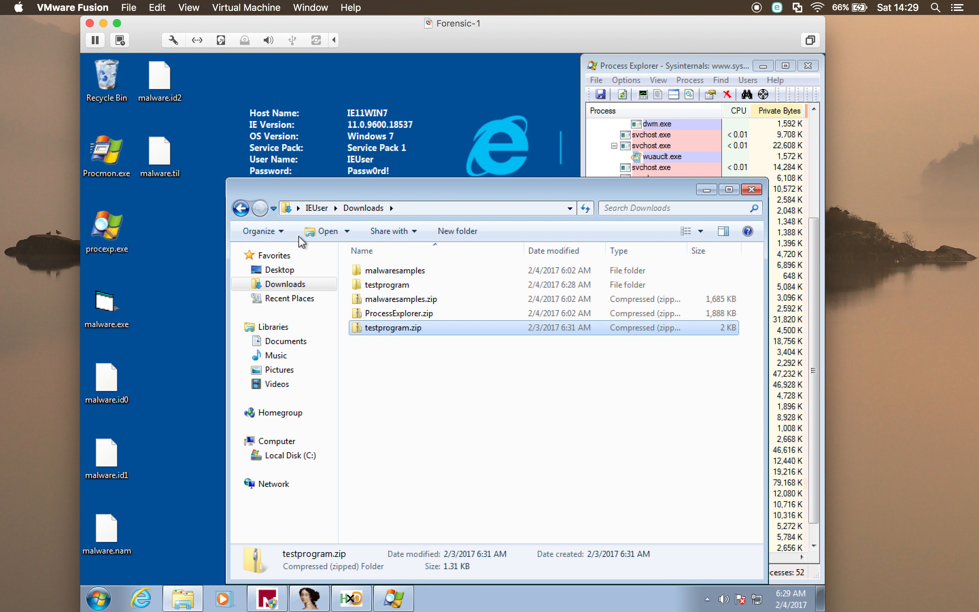
right_click(178, 282)
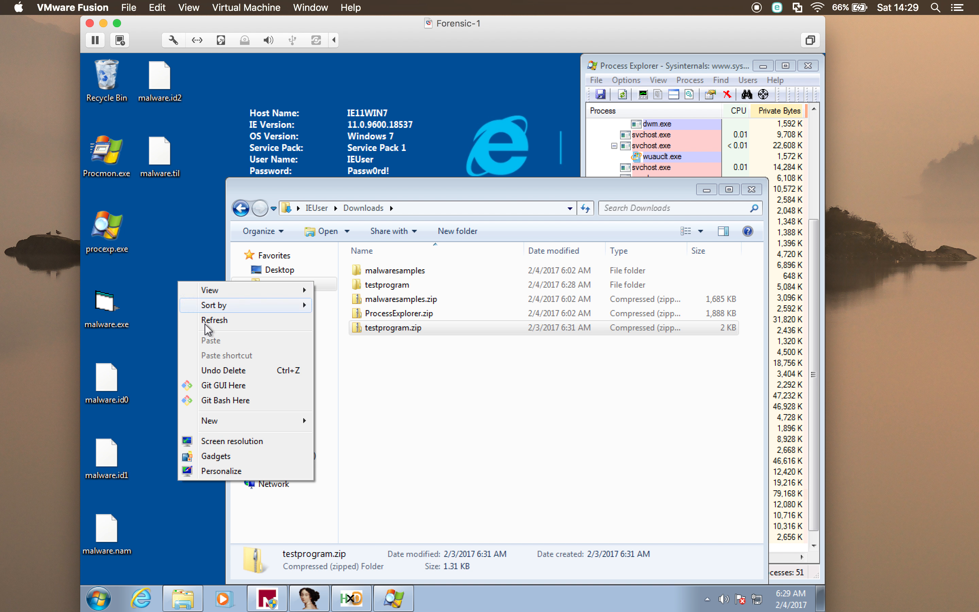
click(229, 400)
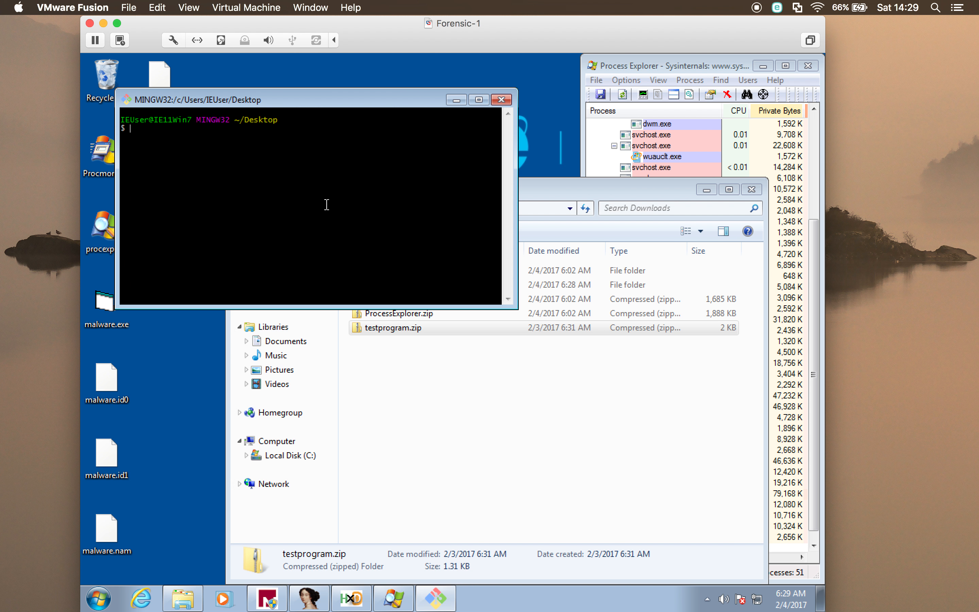
Move the Git Bash window over the folder window and compute the MD5 hash of Procmon.exe on the desktop with md5sum.exe.
drag(343, 94, 521, 199)
text(md5)
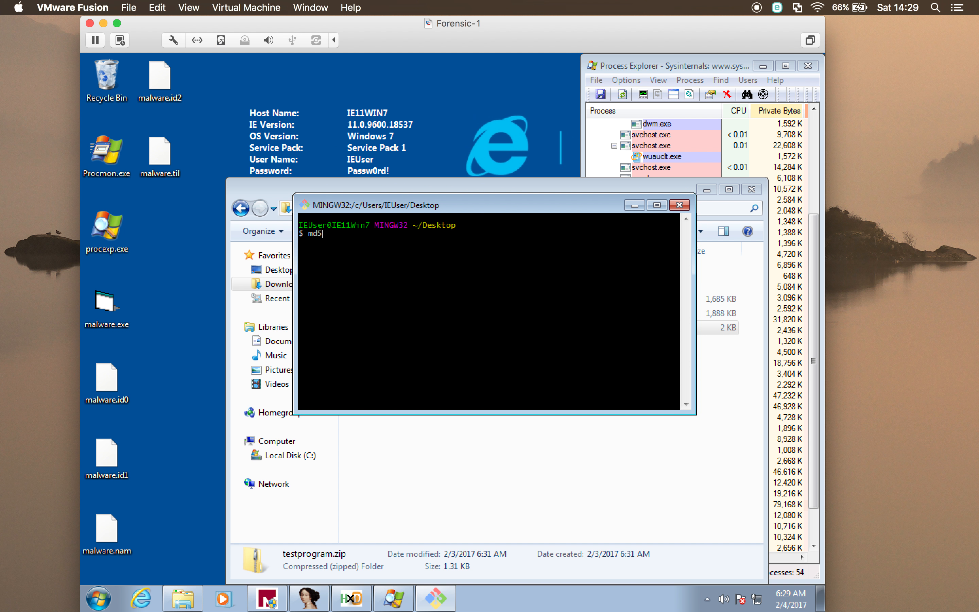
key(Tab)
text(procmo)
key(Tab)
key(Return)
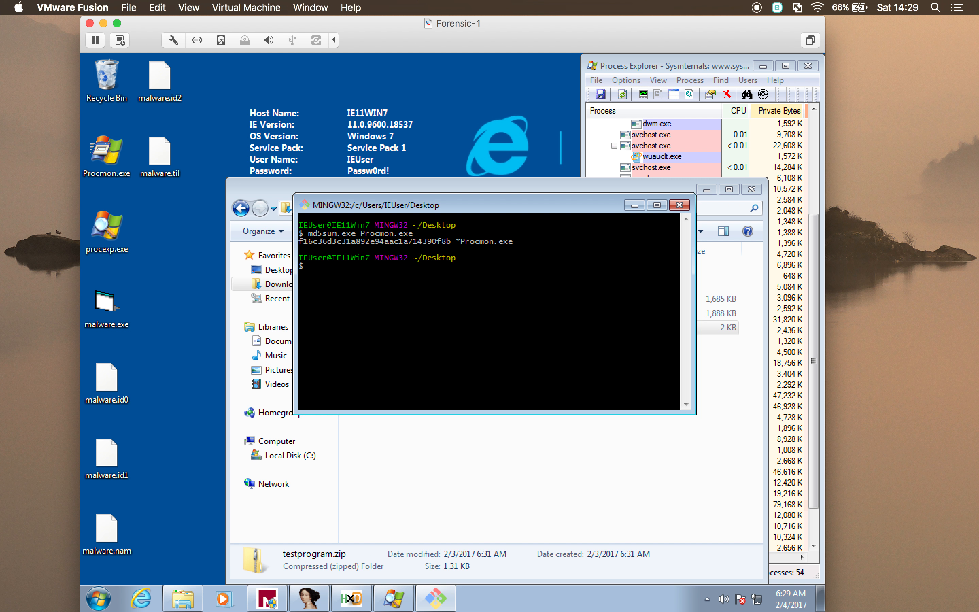
Run Procmon.exe from the desktop, accept its license agreement, and close the Process Monitor window.
double_click(107, 150)
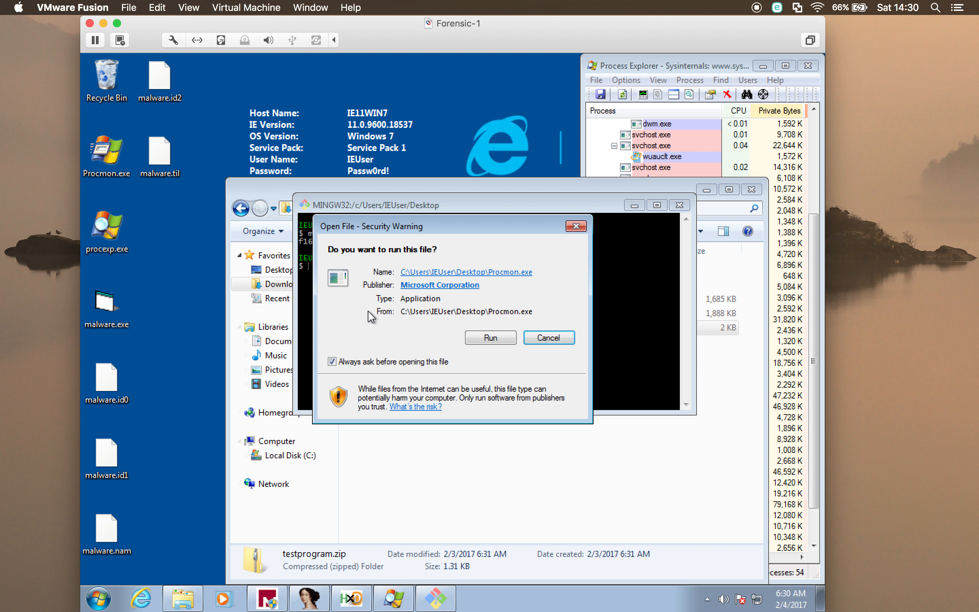
click(491, 337)
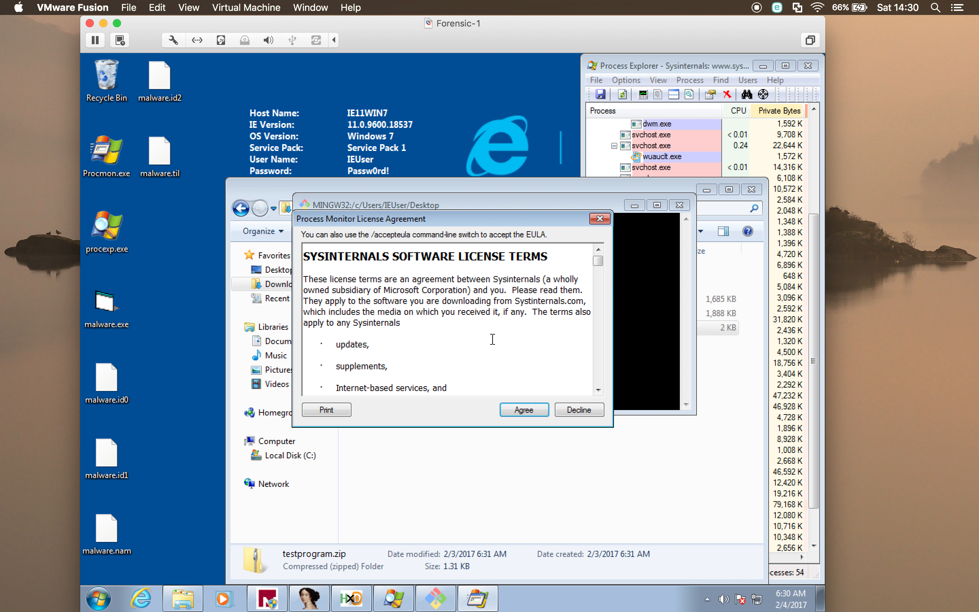
click(526, 410)
click(509, 339)
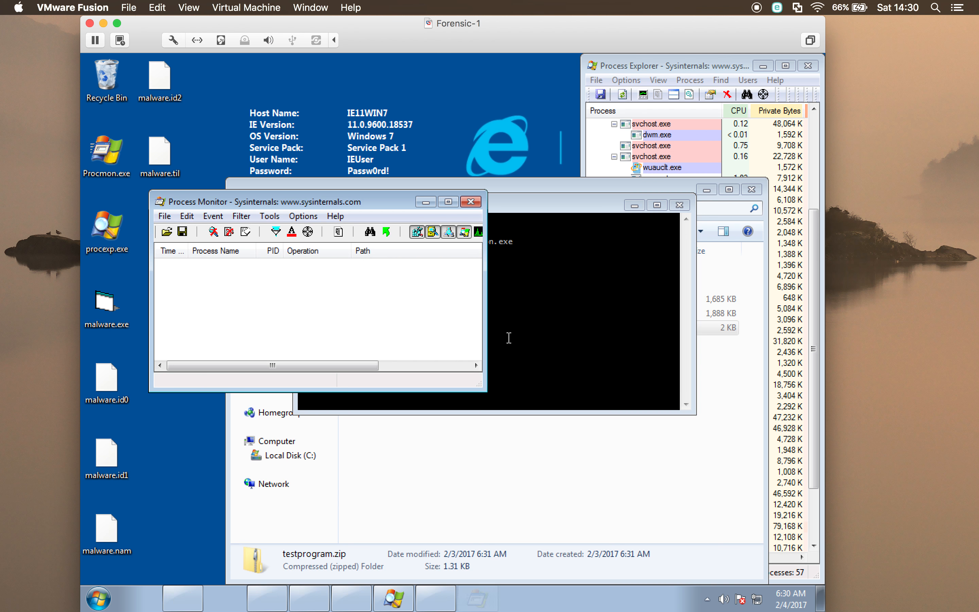
click(472, 205)
Recompute the MD5 hash of Procmon.exe three times in Git Bash.
key(Up)
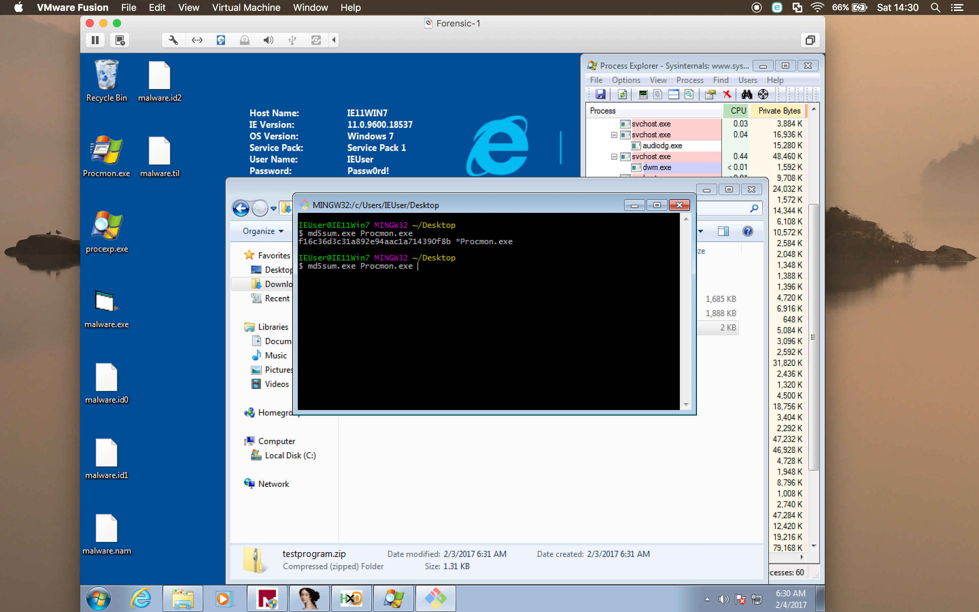
key(Return)
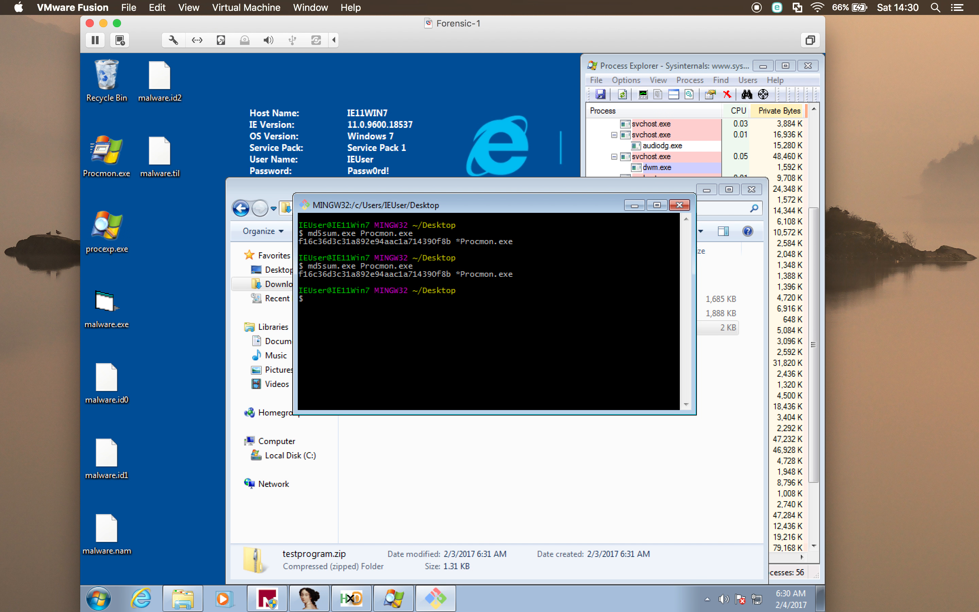
key(Up)
key(Return)
key(Up)
key(Return)
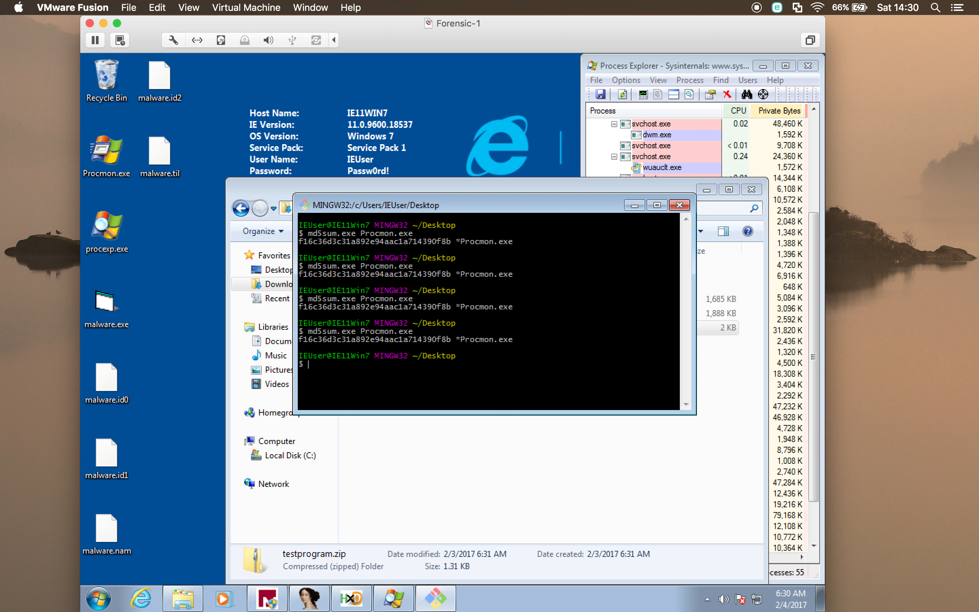
click(105, 153)
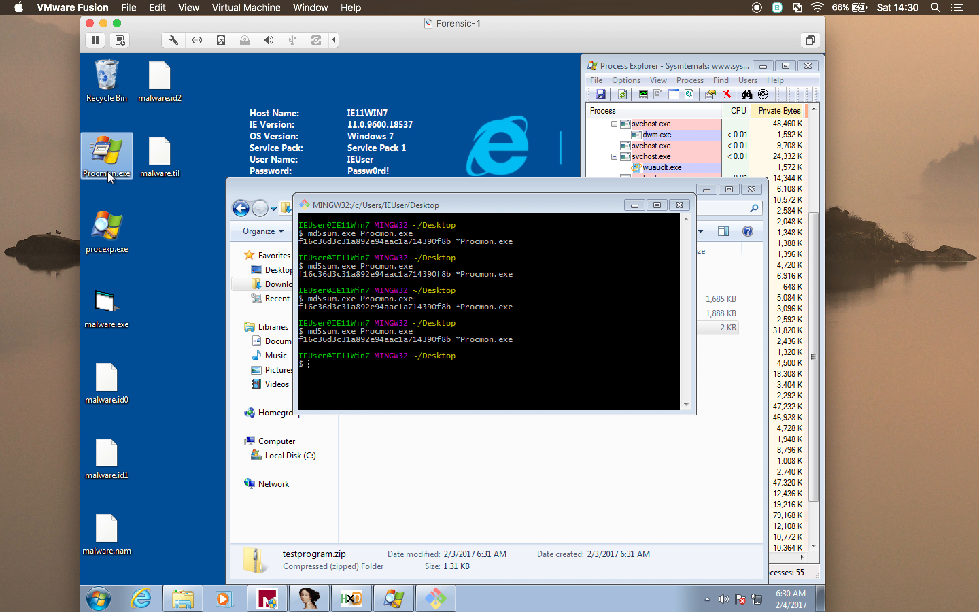
key(super)
click(180, 226)
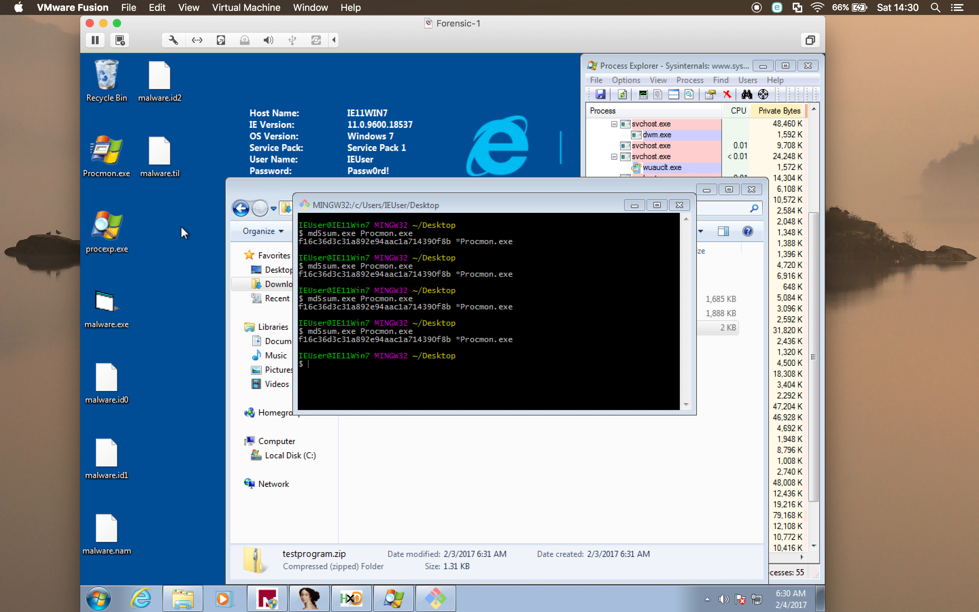
Restore the virtual machine to the "pre-infection again" snapshot without saving the current state, and close the snapshots window.
click(118, 40)
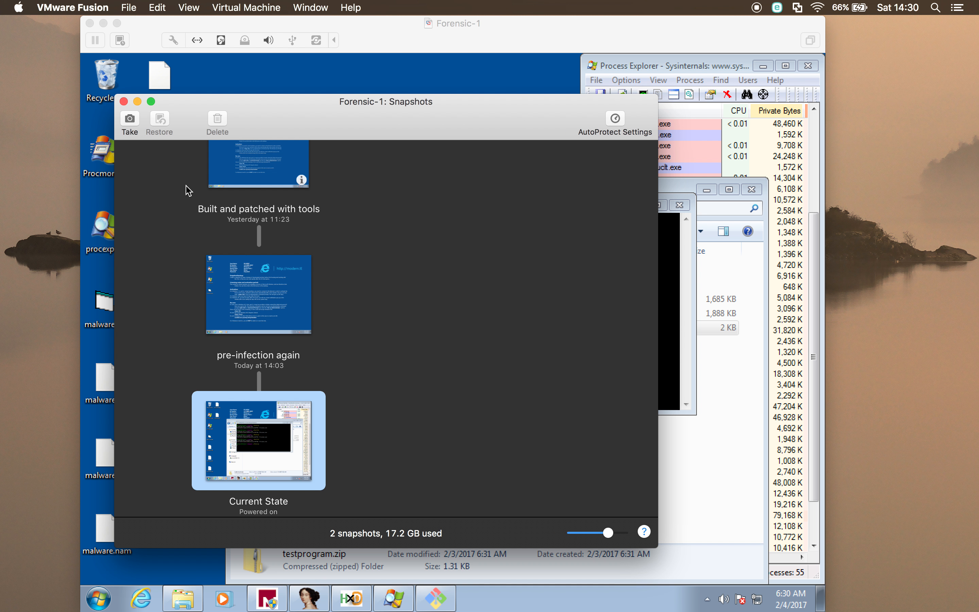
click(236, 295)
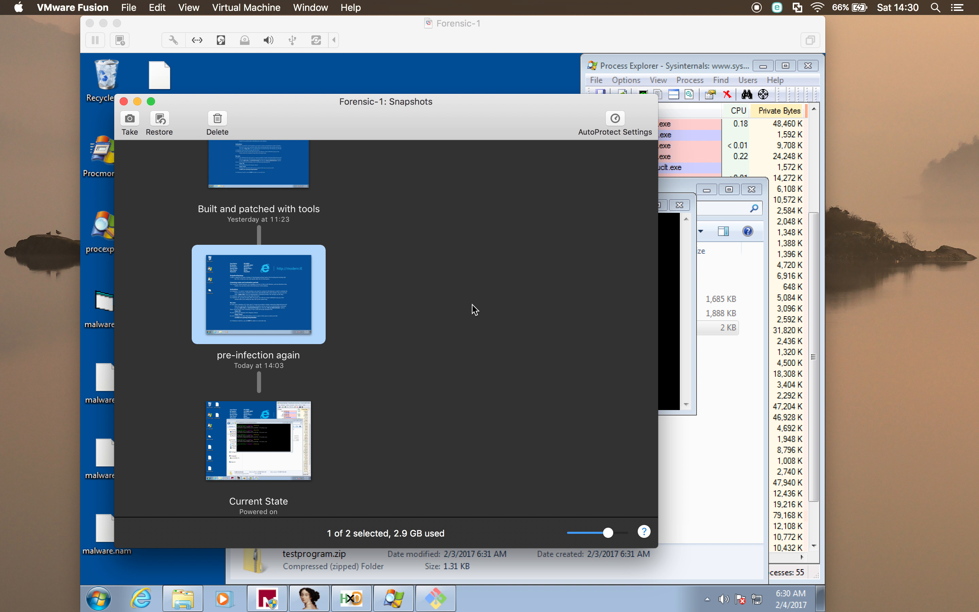
click(159, 122)
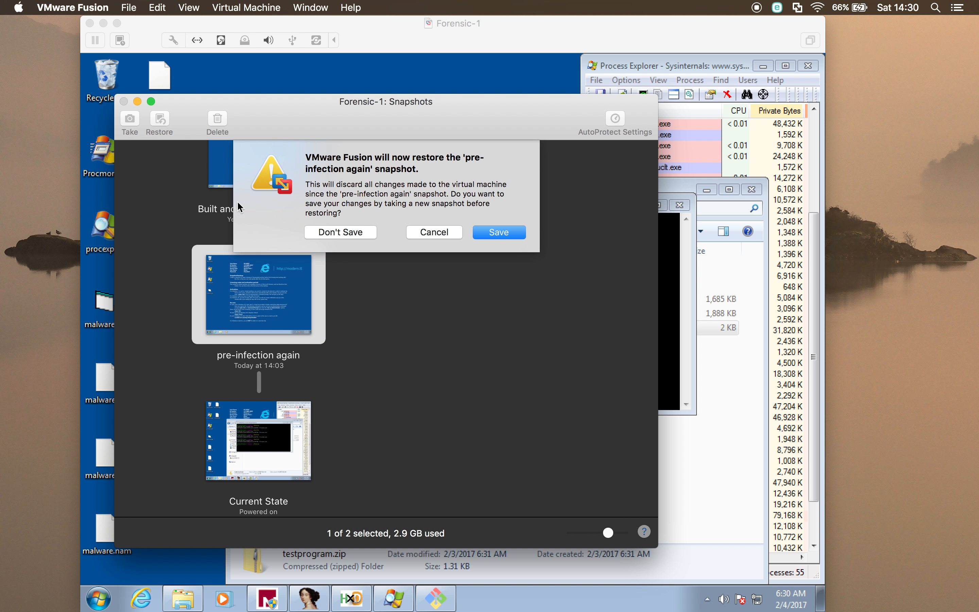
click(356, 234)
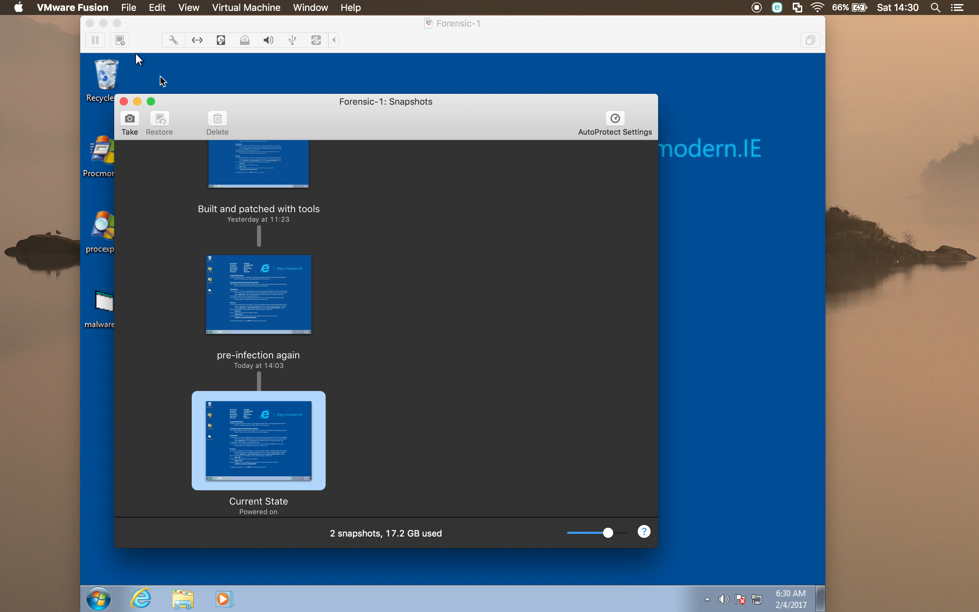
click(124, 102)
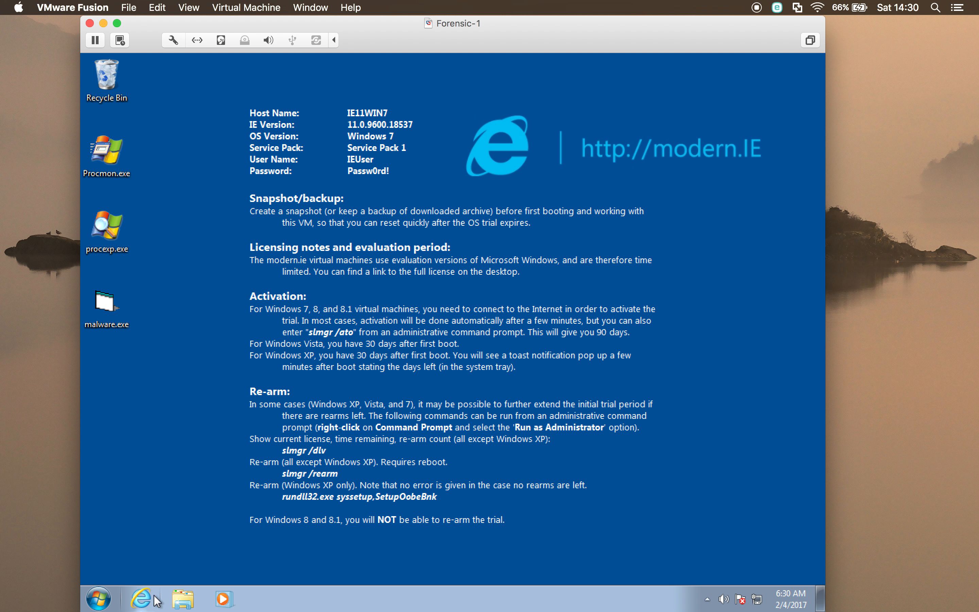
Browse to C:\Windows\System32 in the file manager and select cmd.exe.
click(182, 598)
click(273, 457)
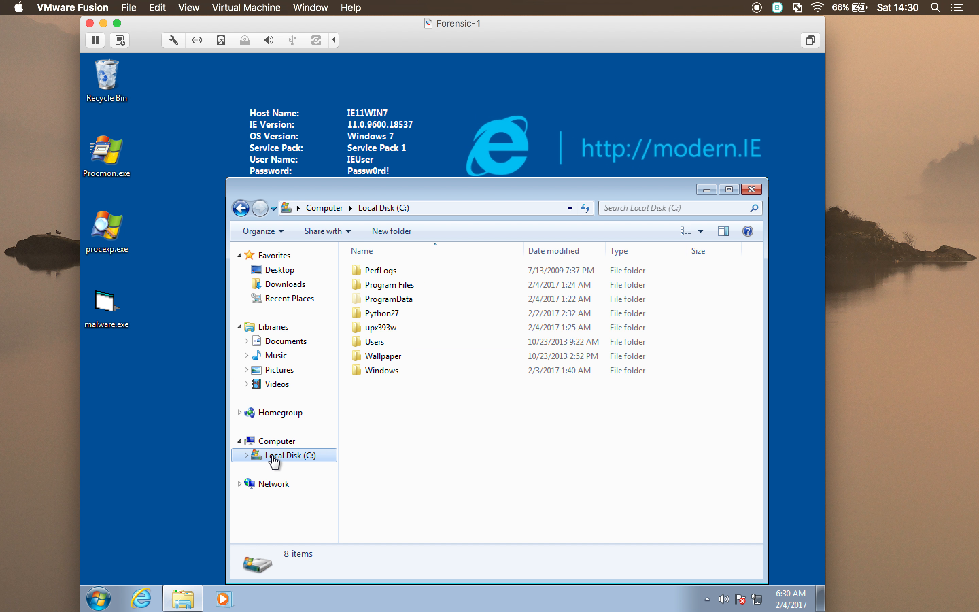
double_click(390, 370)
click(383, 442)
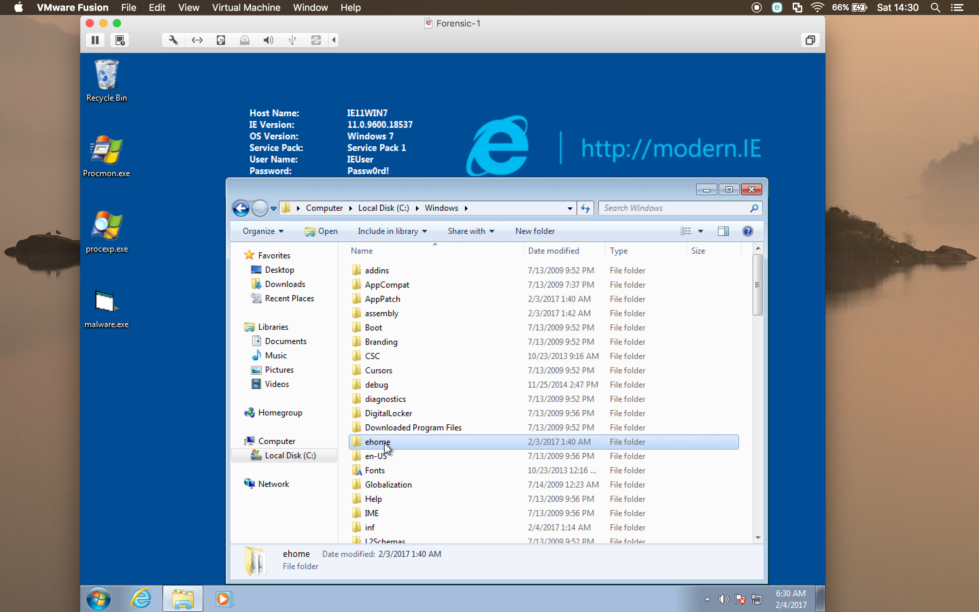
text(system)
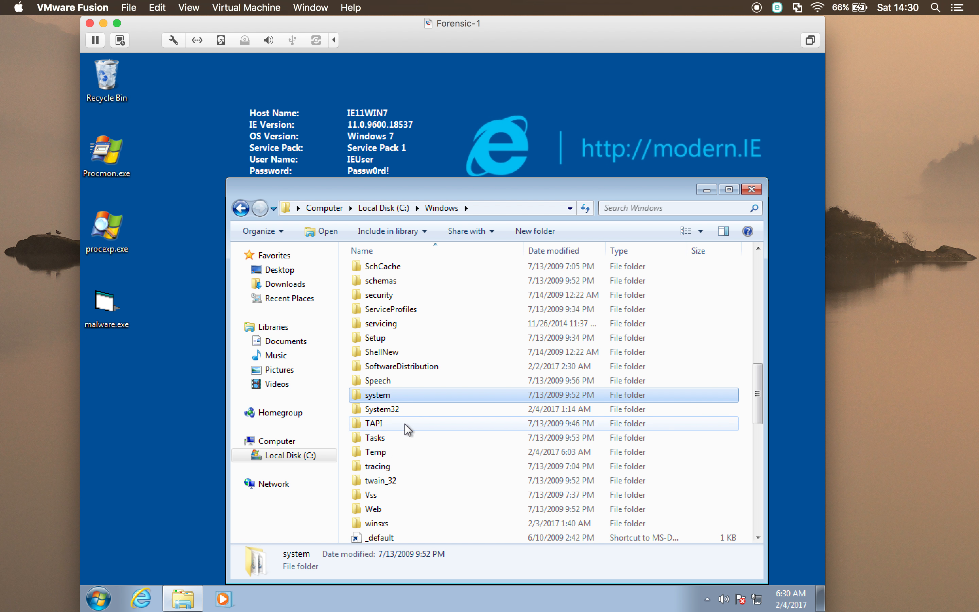
click(411, 410)
double_click(411, 410)
click(400, 474)
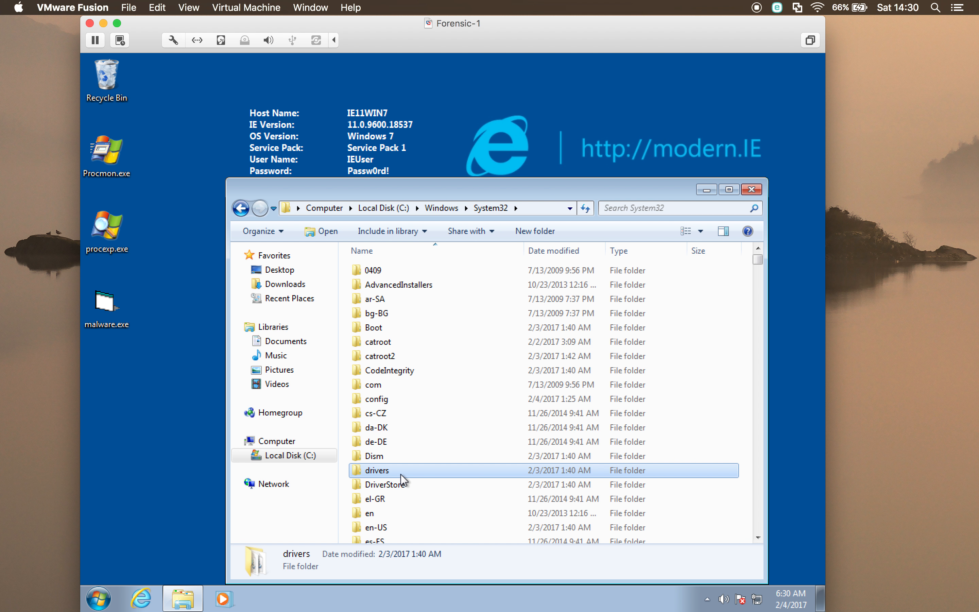
text(cm)
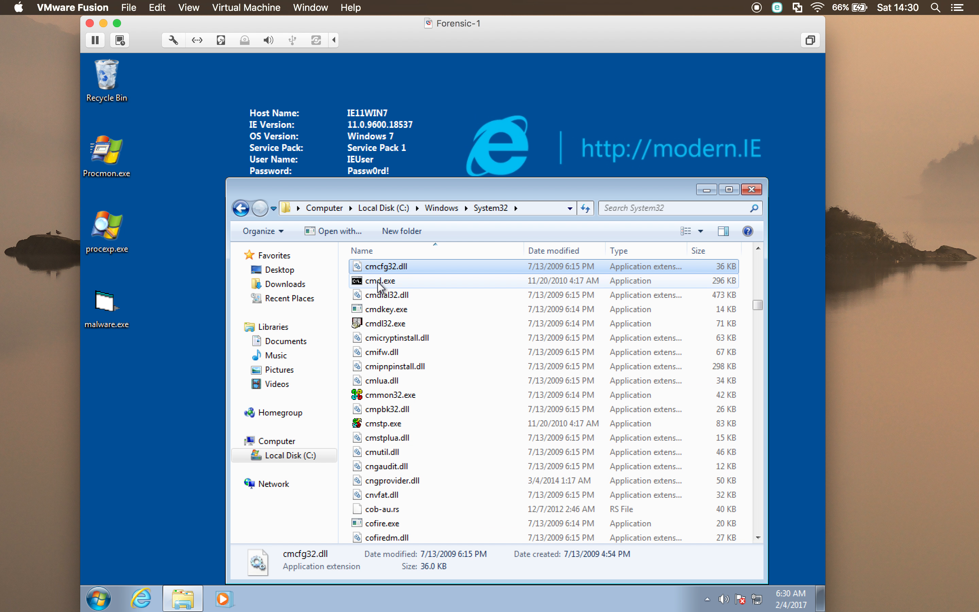
click(377, 281)
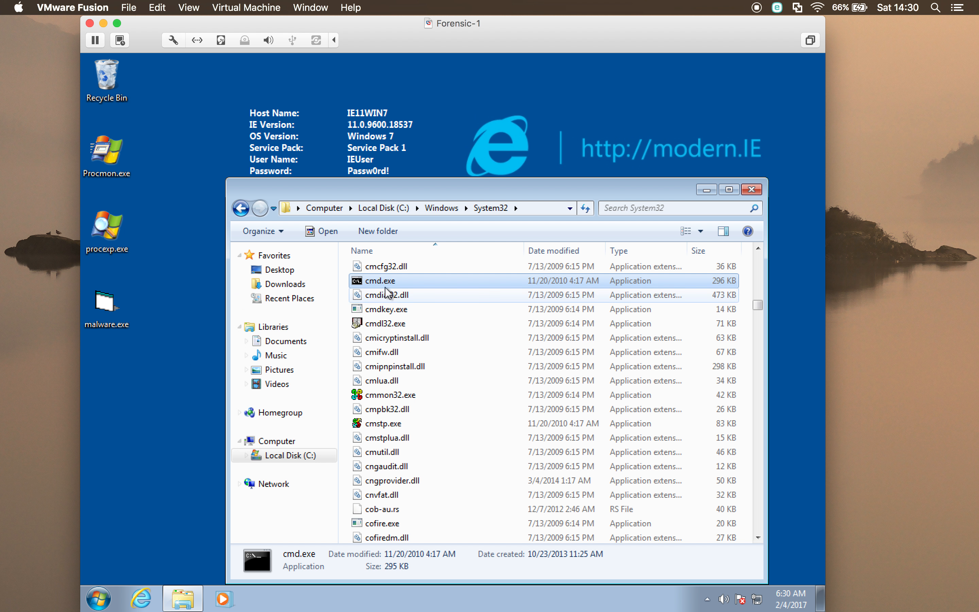
Copy cmd.exe from the System32 folder and paste it onto the desktop.
click(390, 281)
right_click(391, 281)
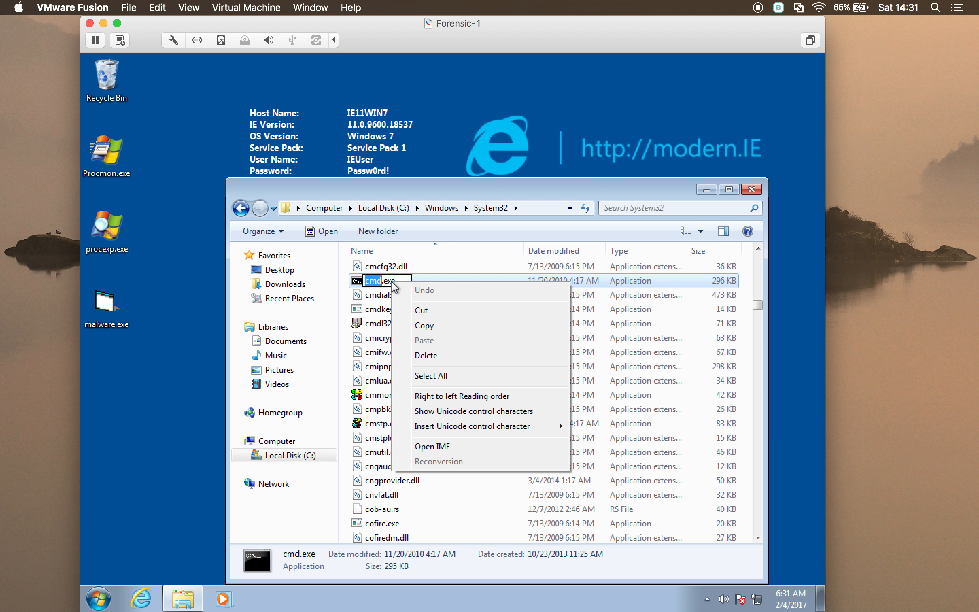
click(368, 280)
right_click(371, 283)
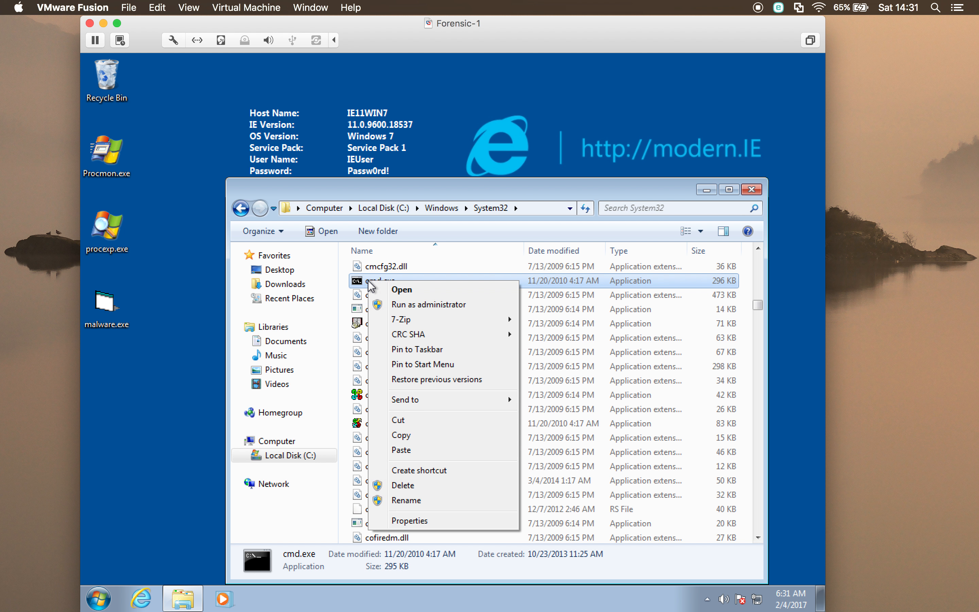
click(425, 436)
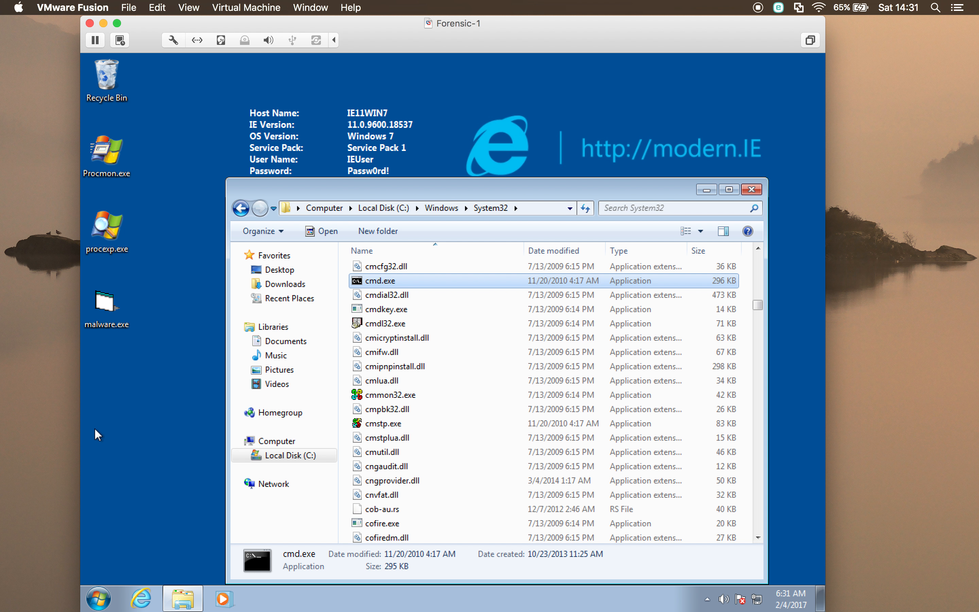
click(128, 380)
right_click(128, 374)
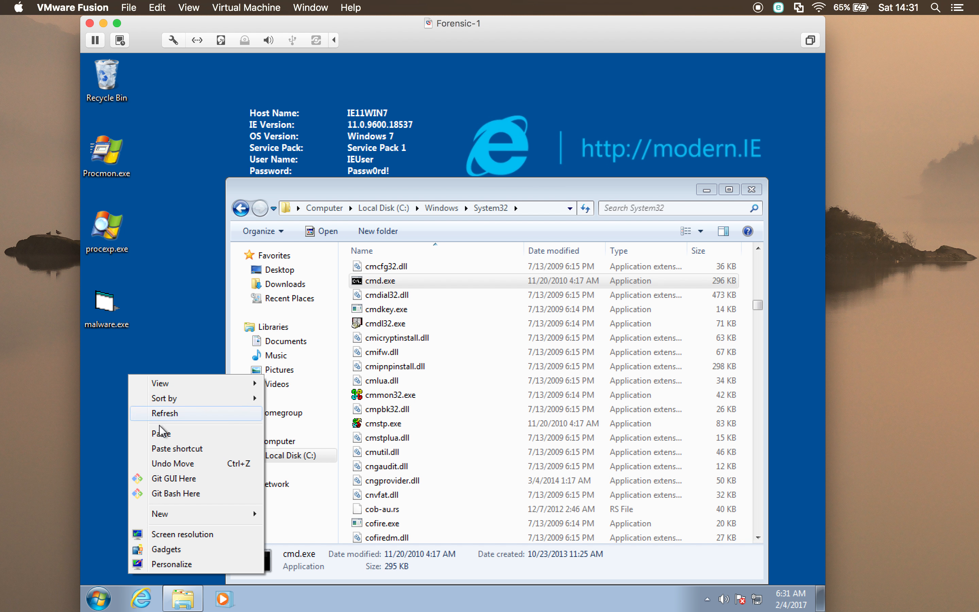
click(179, 439)
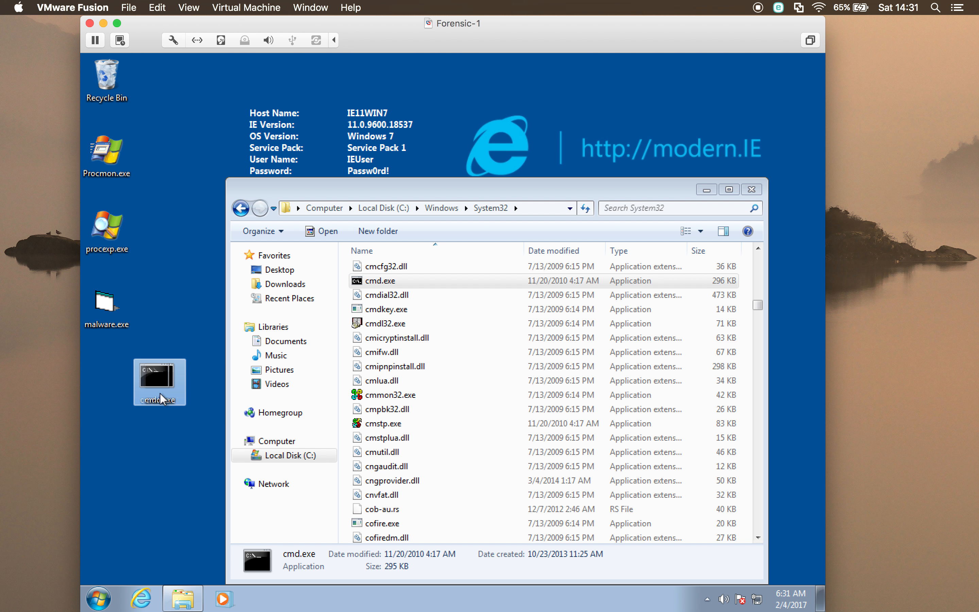
Place the cmd.exe icon below malware.exe on the desktop and close the System32 folder window.
drag(160, 393, 132, 398)
click(163, 445)
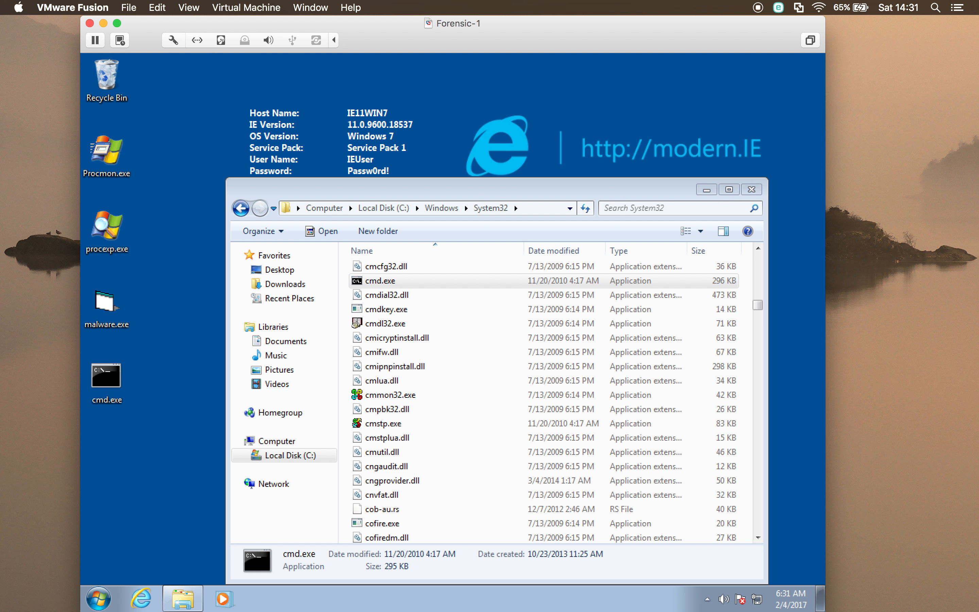
click(751, 189)
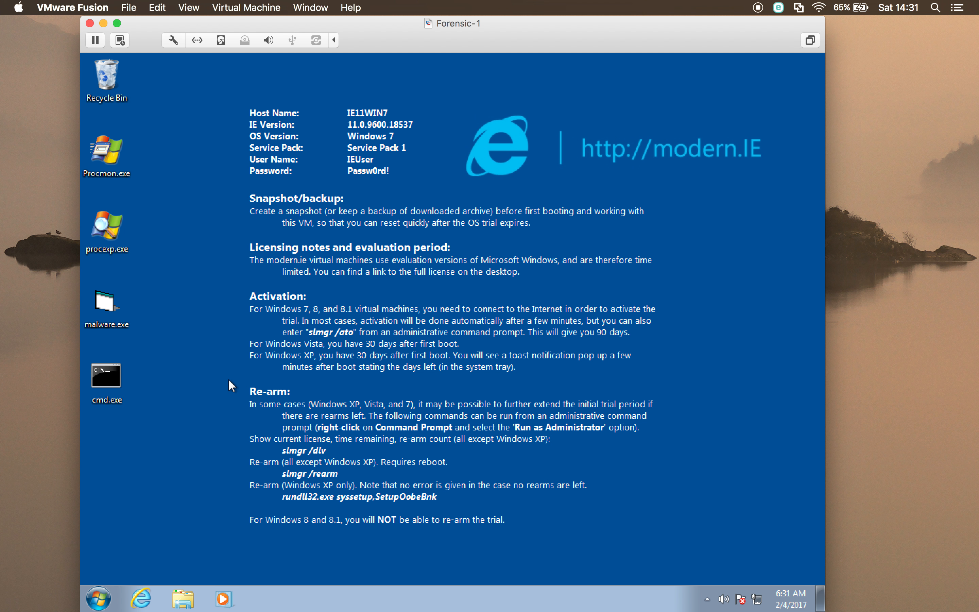
Open Git Bash on the desktop and compute the MD5 hash of the copied cmd.exe with md5sum.exe.
right_click(119, 381)
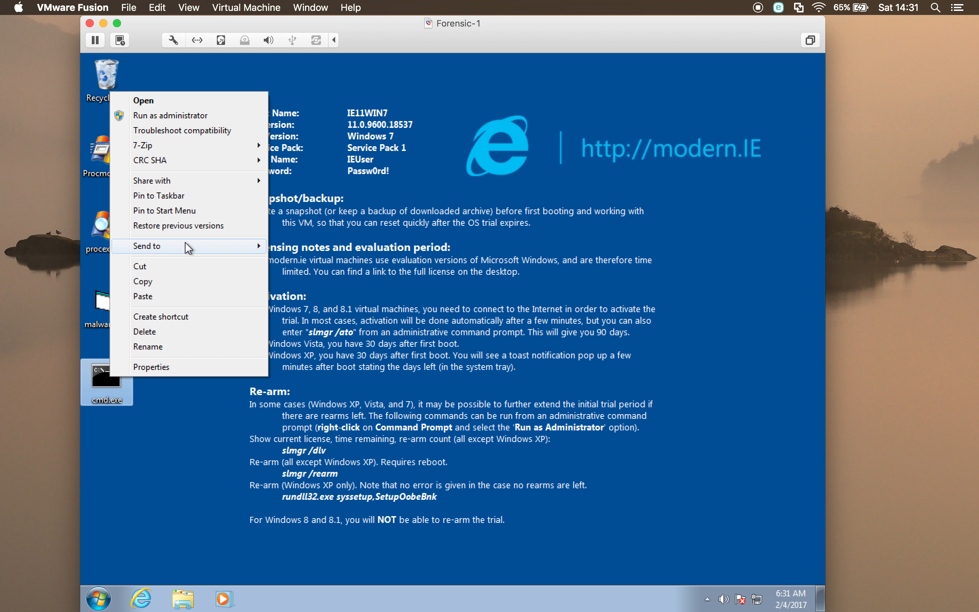
click(331, 437)
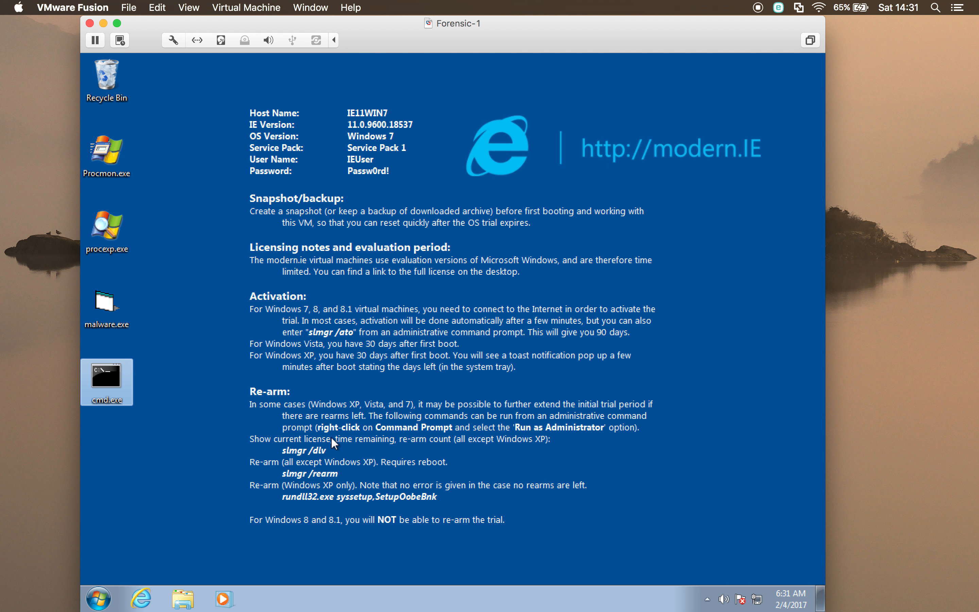
right_click(212, 474)
click(262, 387)
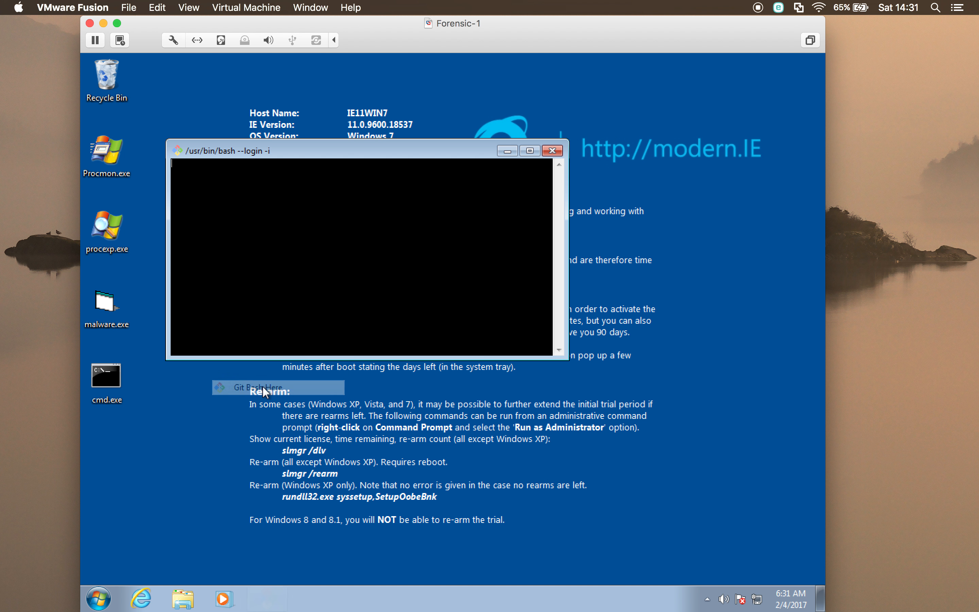
text(md)
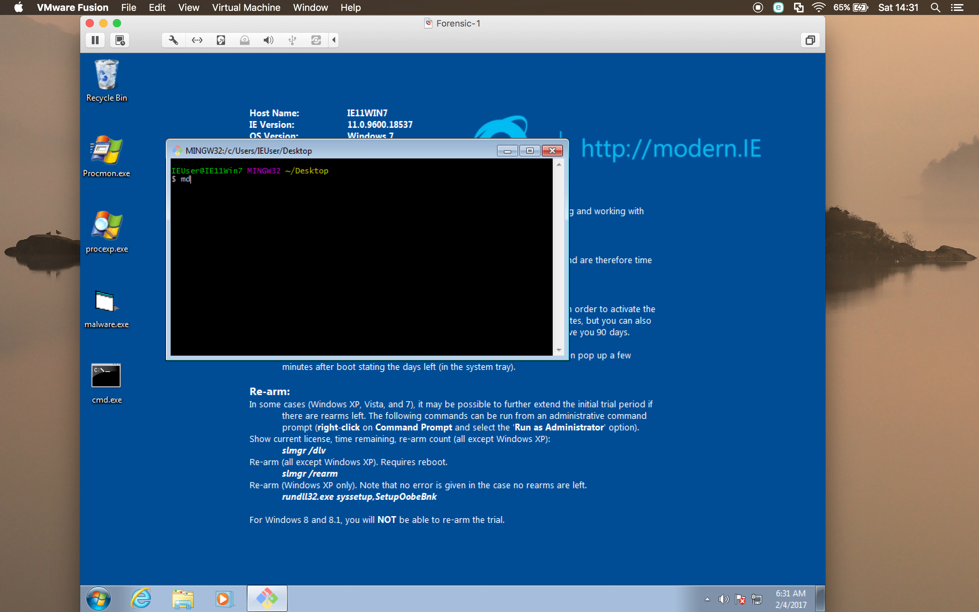
text(5sum.exe cmd.exe)
key(Return)
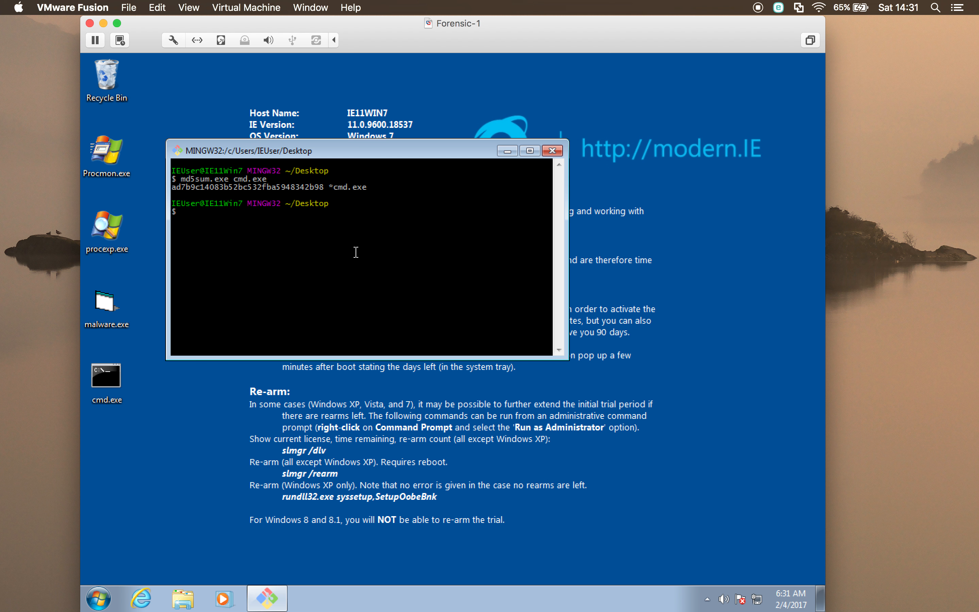
Run malware.exe from the desktop, check for its process under explorer.exe in Process Explorer, and close Process Explorer.
click(115, 307)
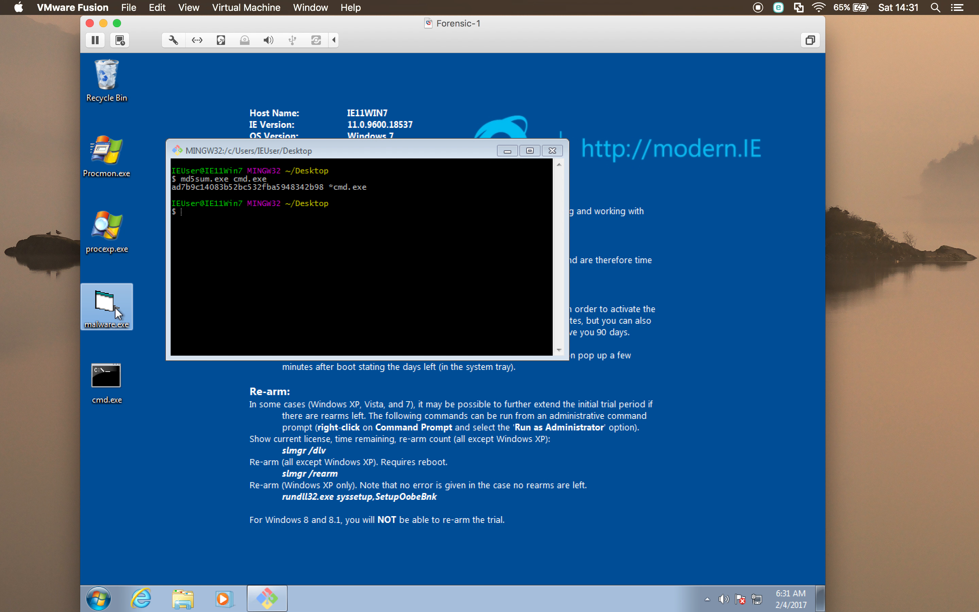
double_click(110, 231)
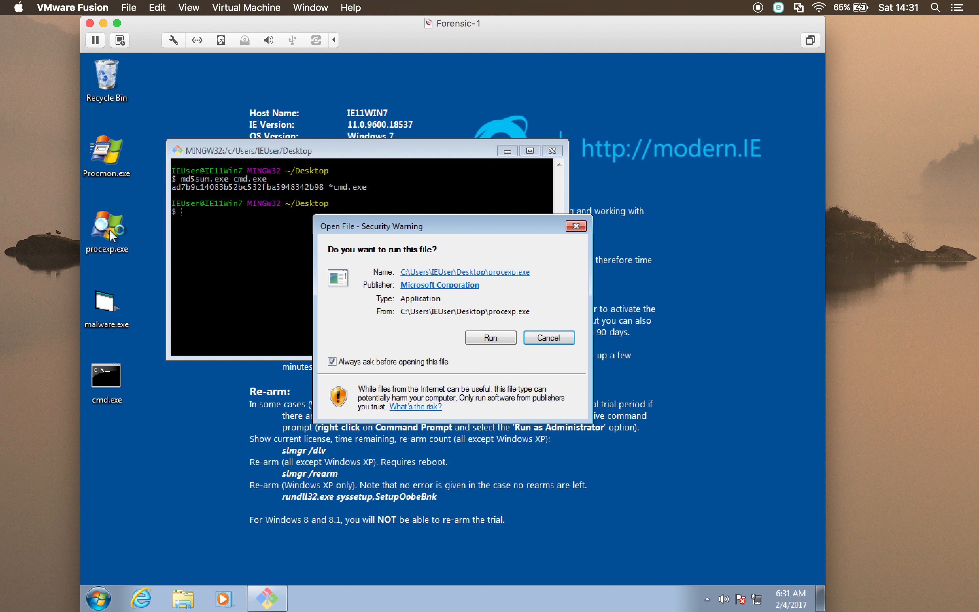
click(493, 339)
click(513, 413)
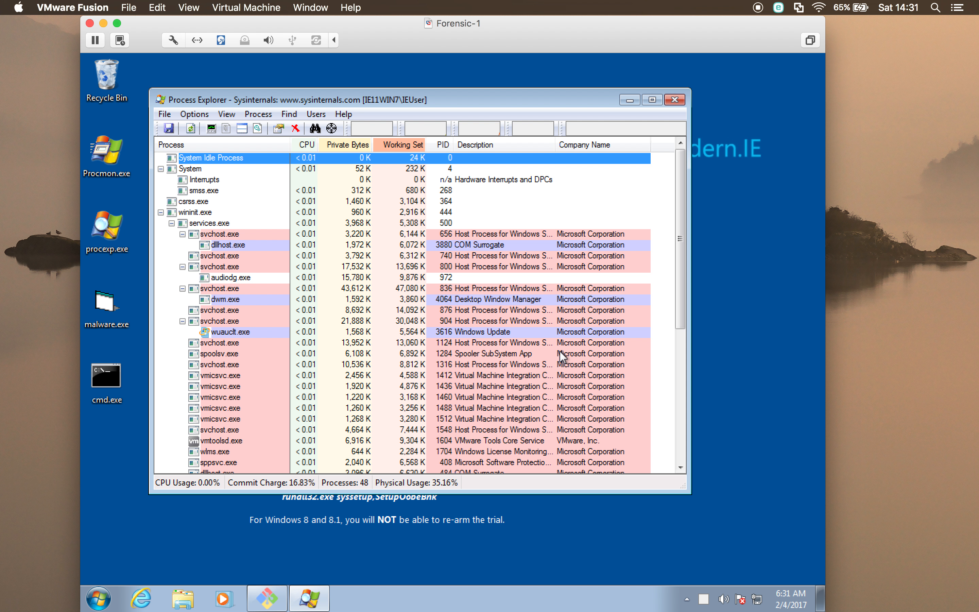
scroll(680, 313, down, 1)
scroll(680, 312, down, 7)
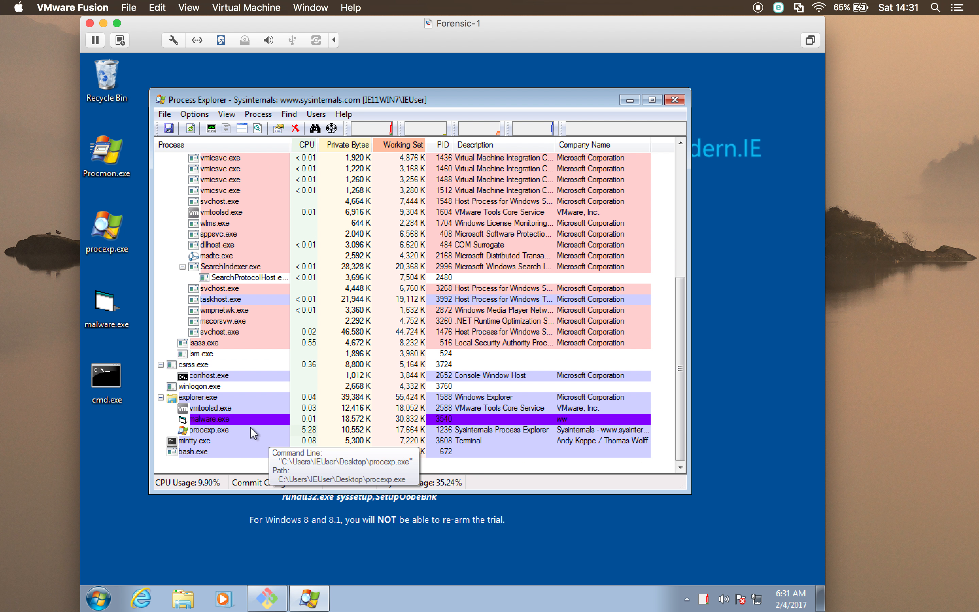
click(675, 100)
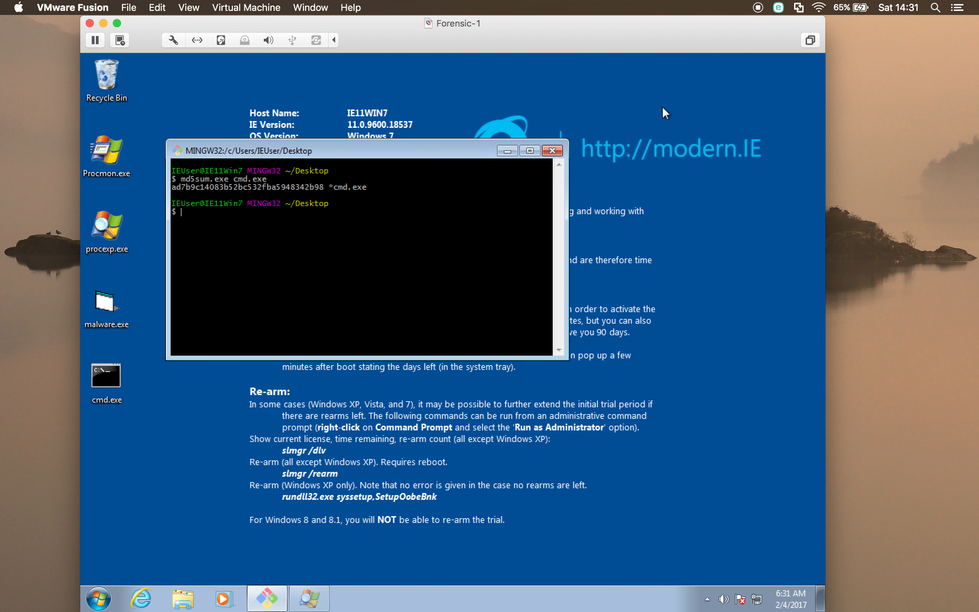
Launch and close the desktop copy of cmd.exe, and recompute its MD5 hash with md5sum.exe in Git Bash.
double_click(106, 378)
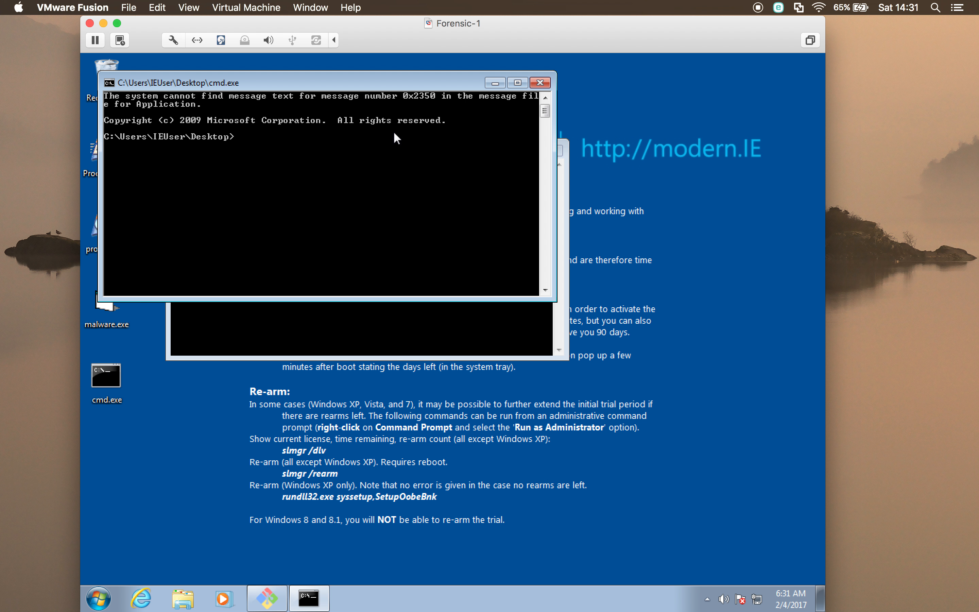
click(545, 83)
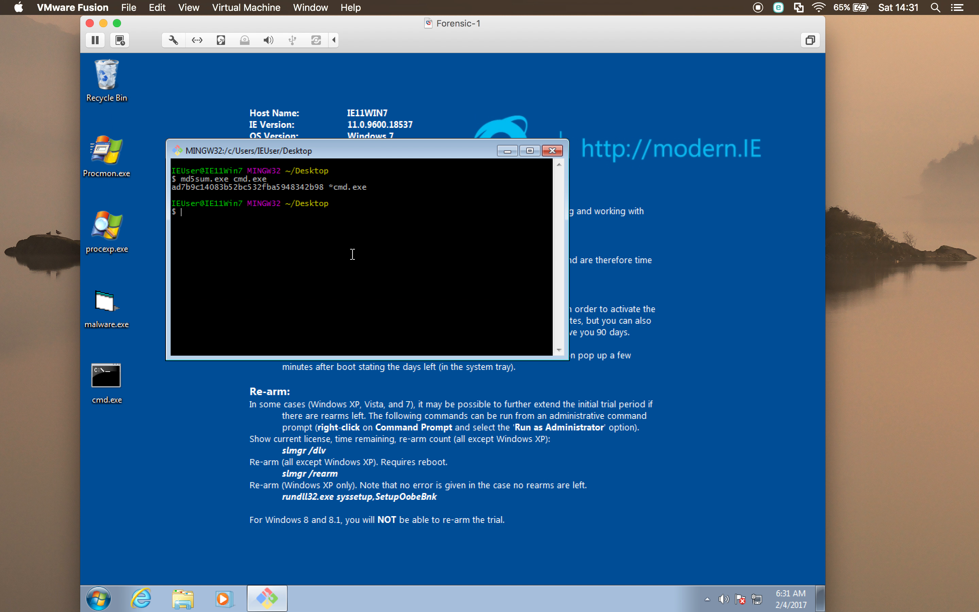
key(Up)
key(Return)
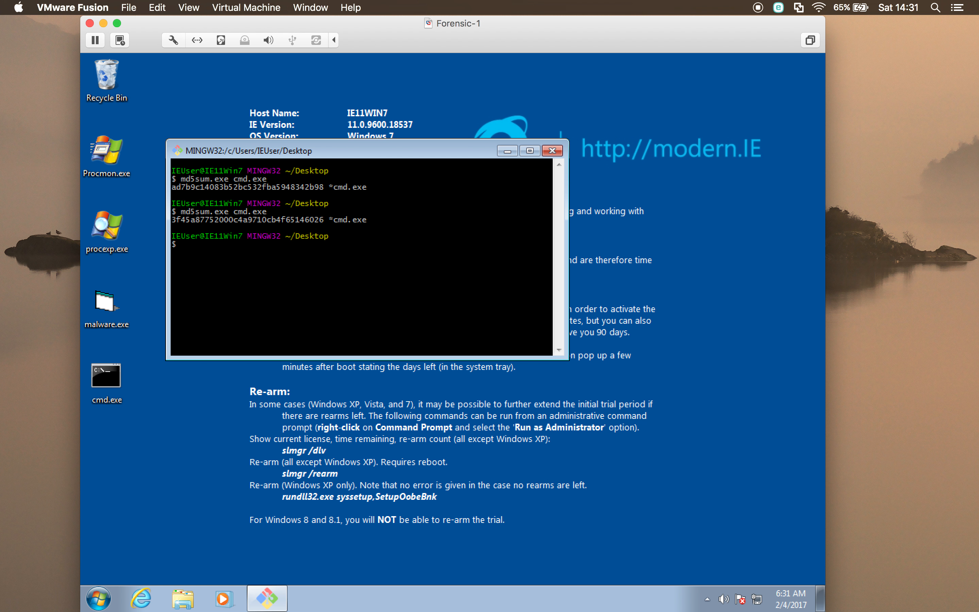
drag(257, 220, 328, 219)
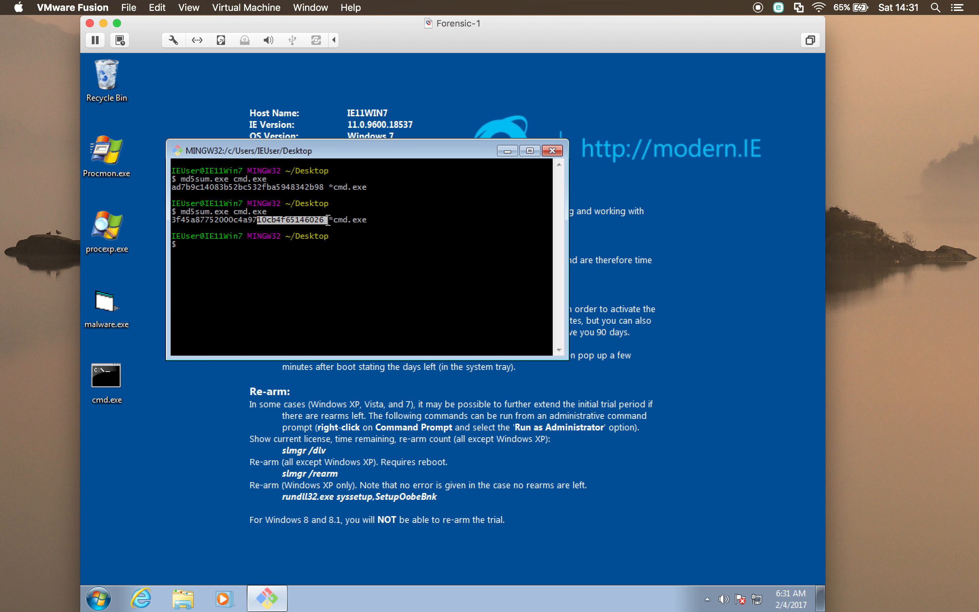
triple_click(347, 324)
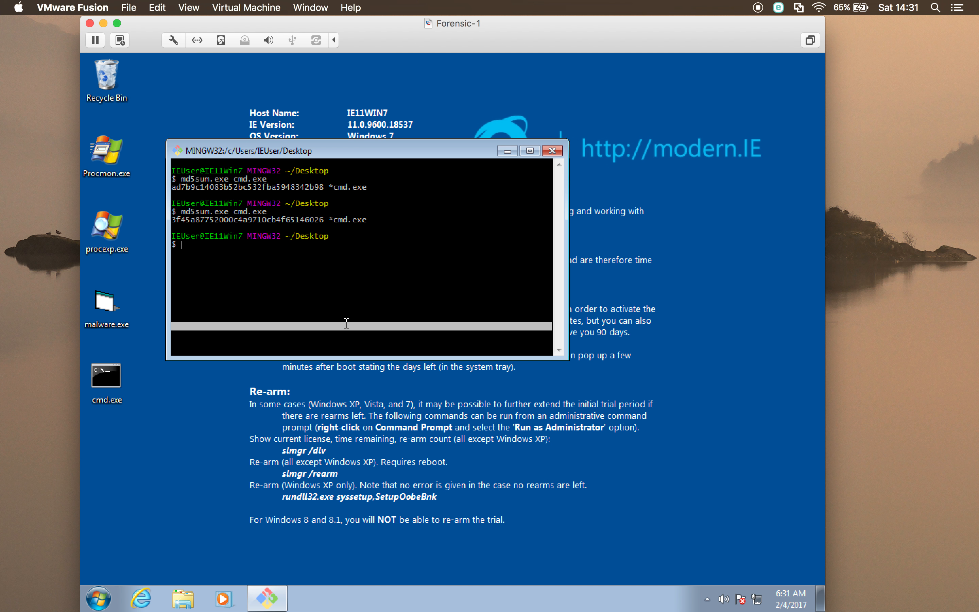
click(346, 324)
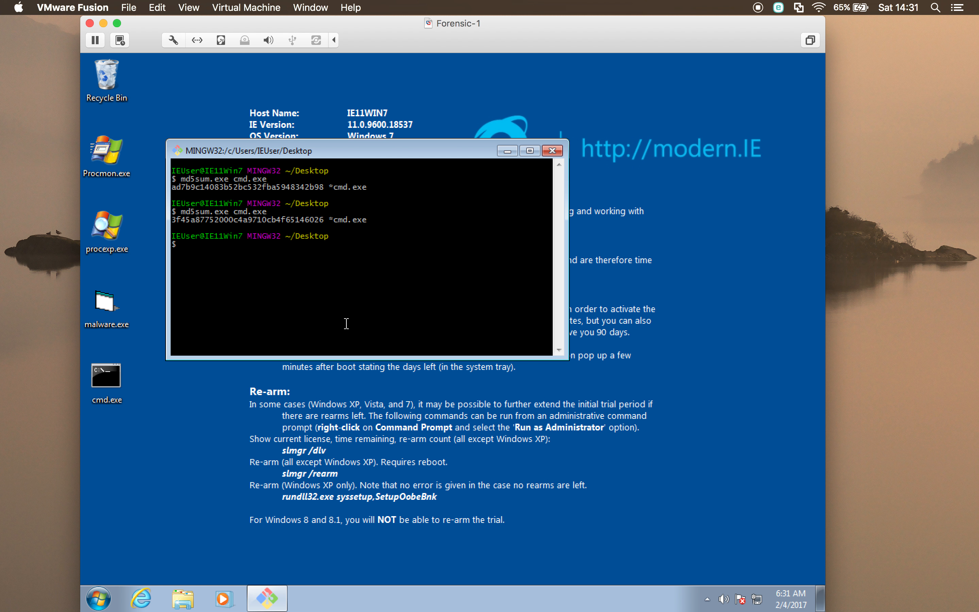